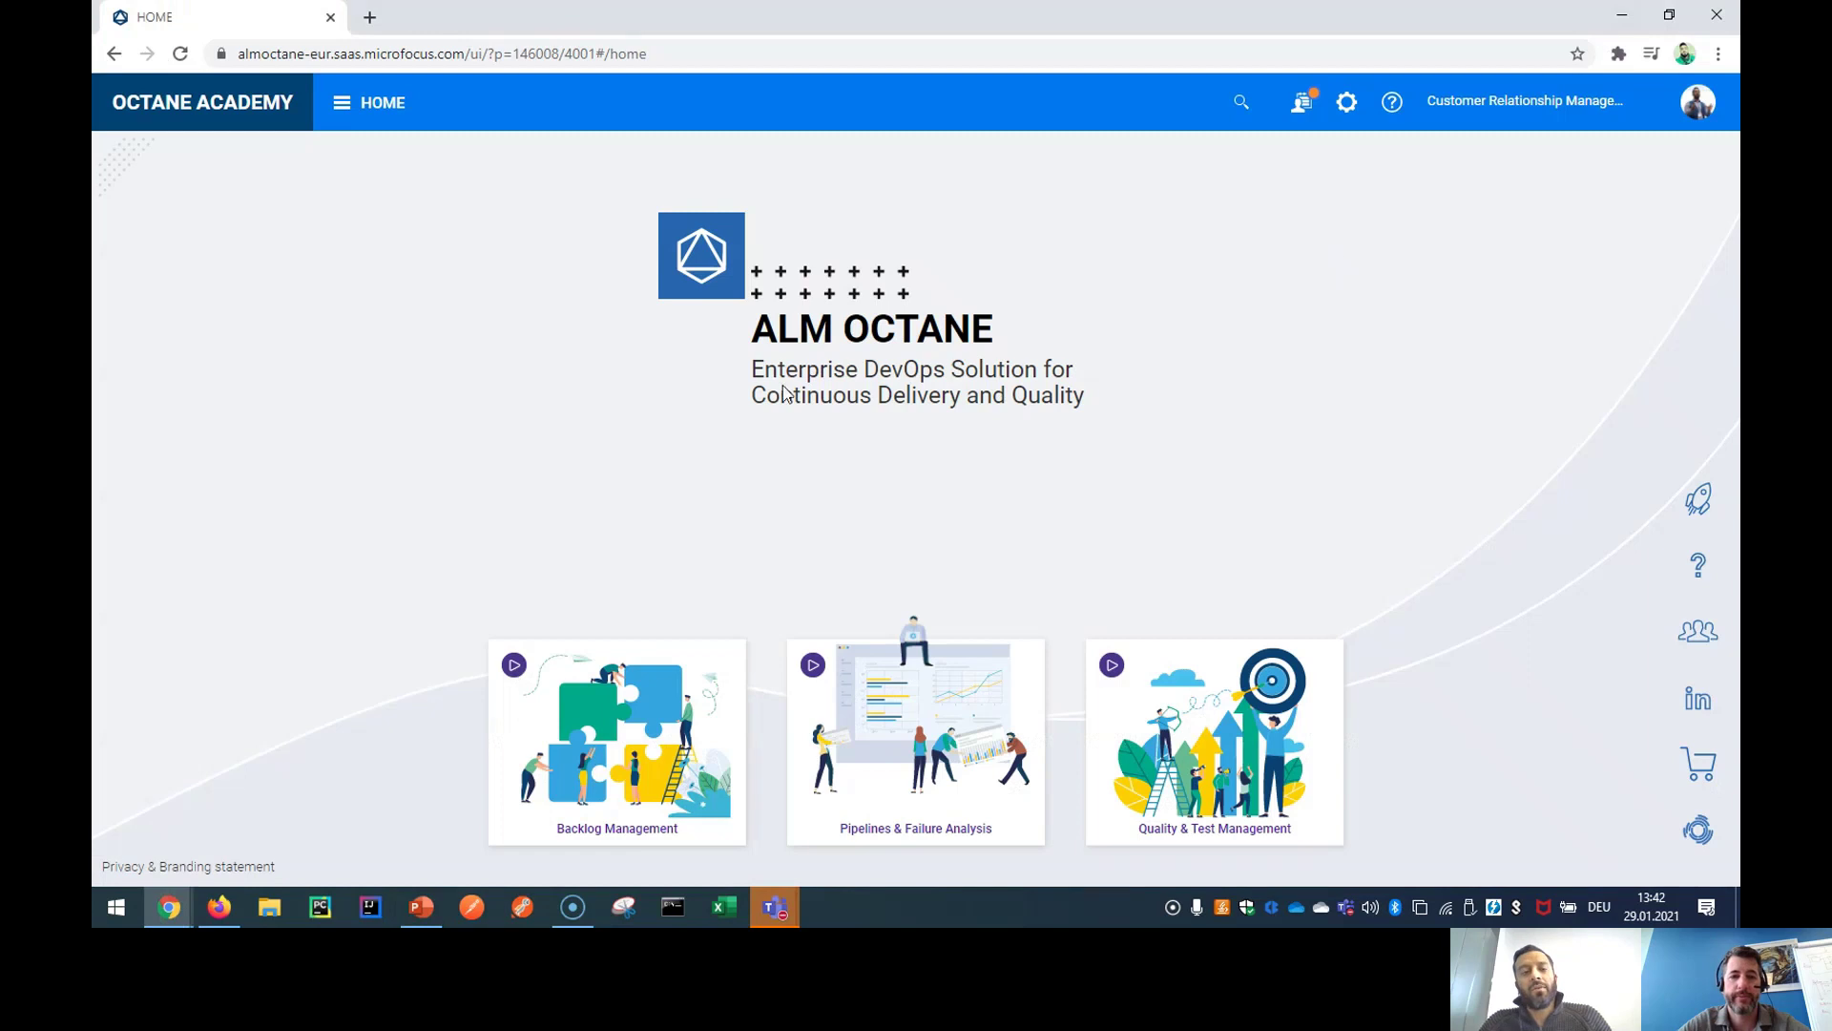
- Open the Team Backlog module and filter it by Sprint 1 (Current)
click(384, 121)
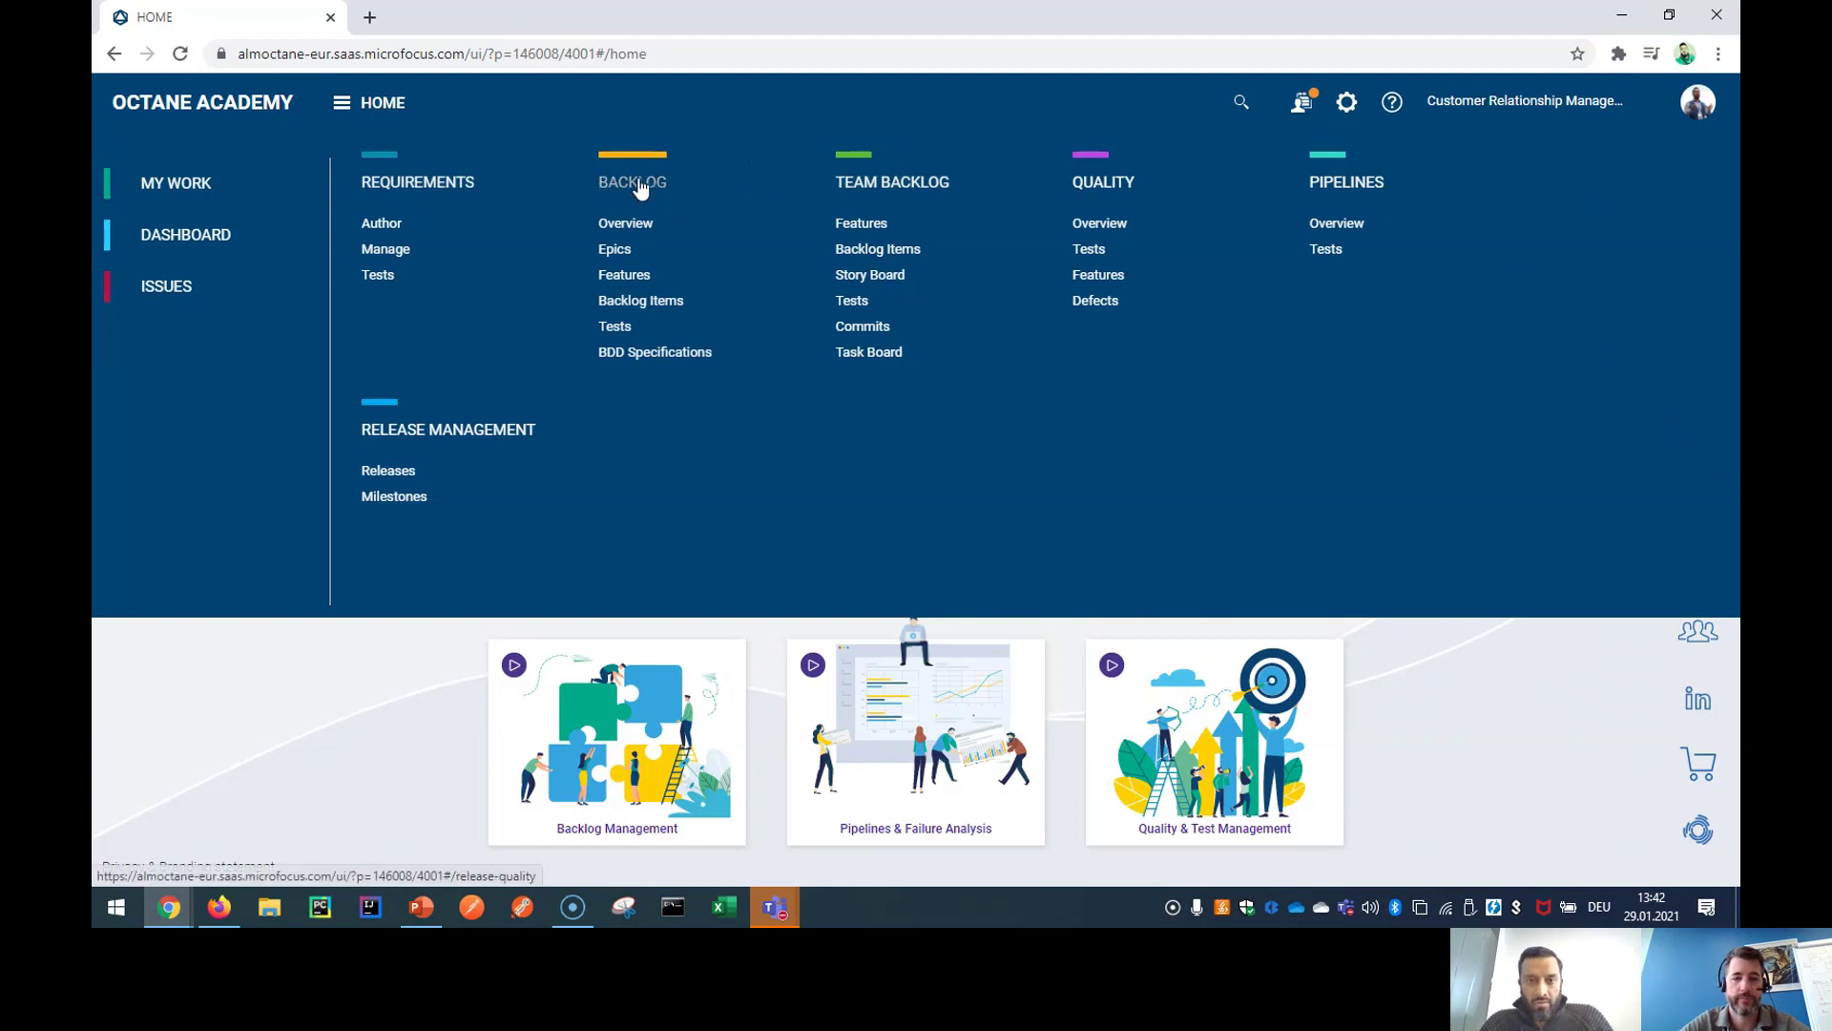
click(897, 191)
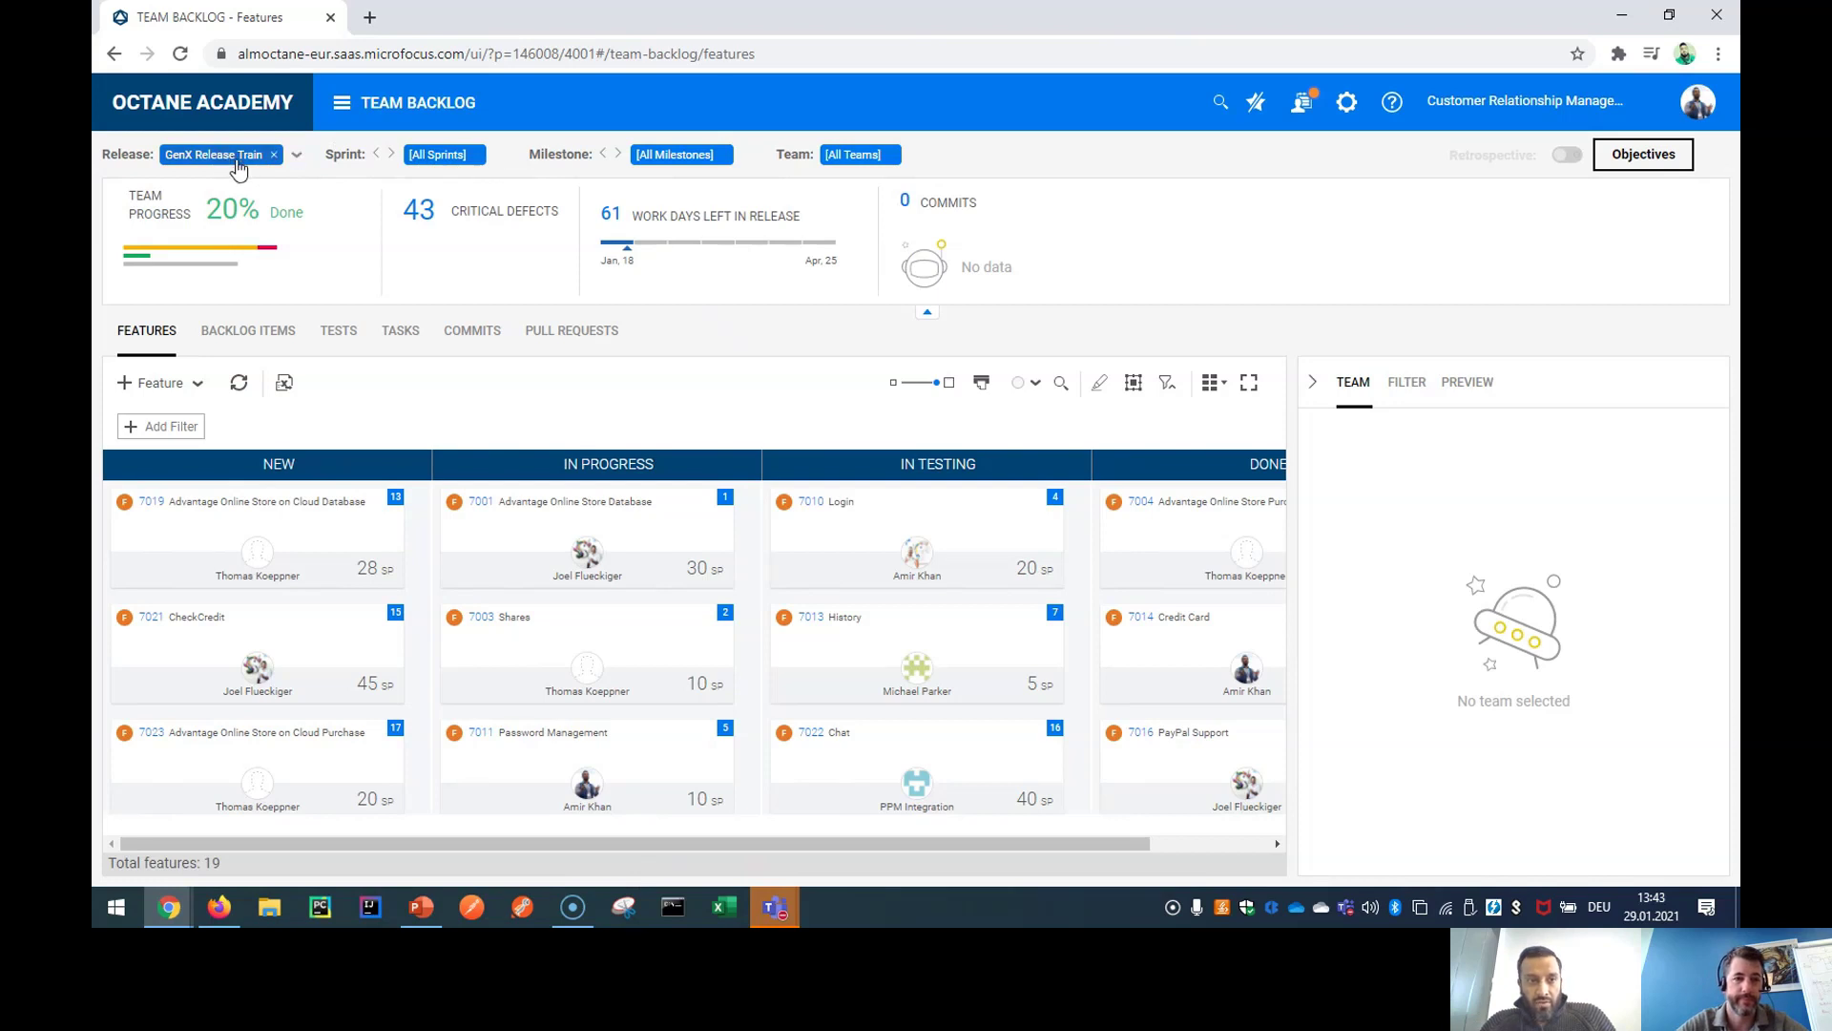
click(501, 163)
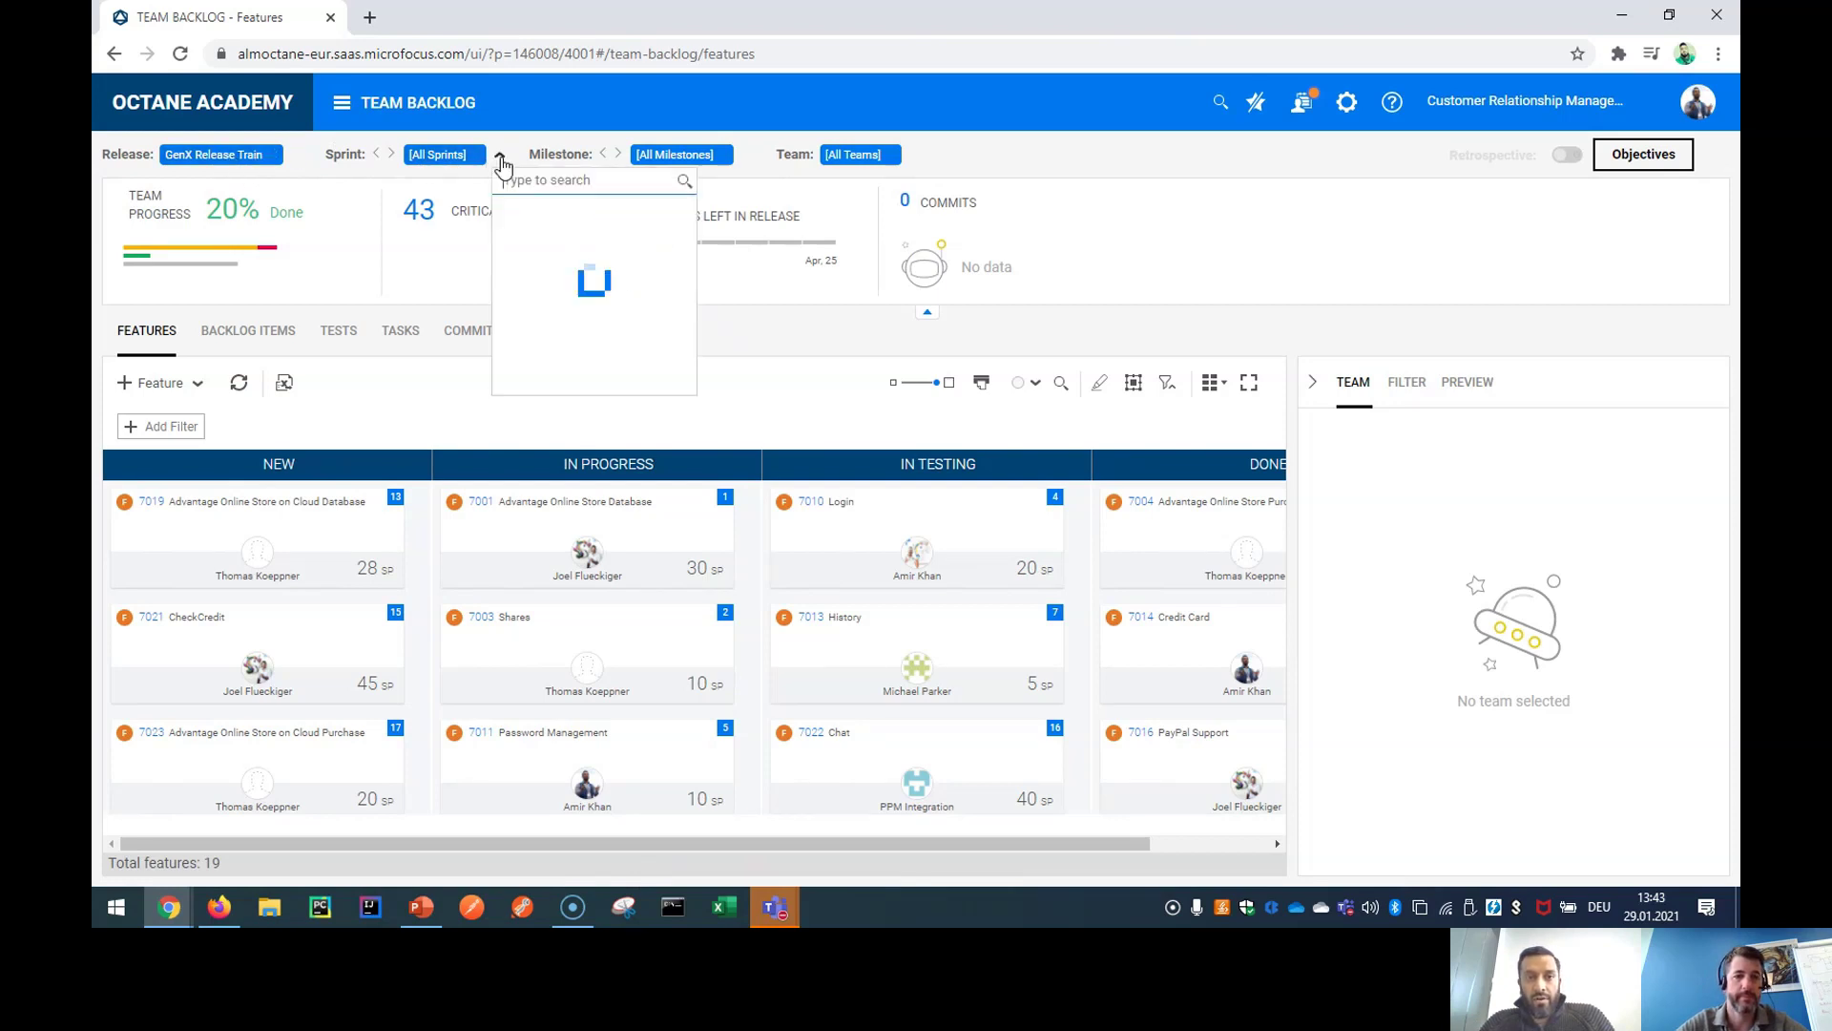
scroll(593, 286, down, 1)
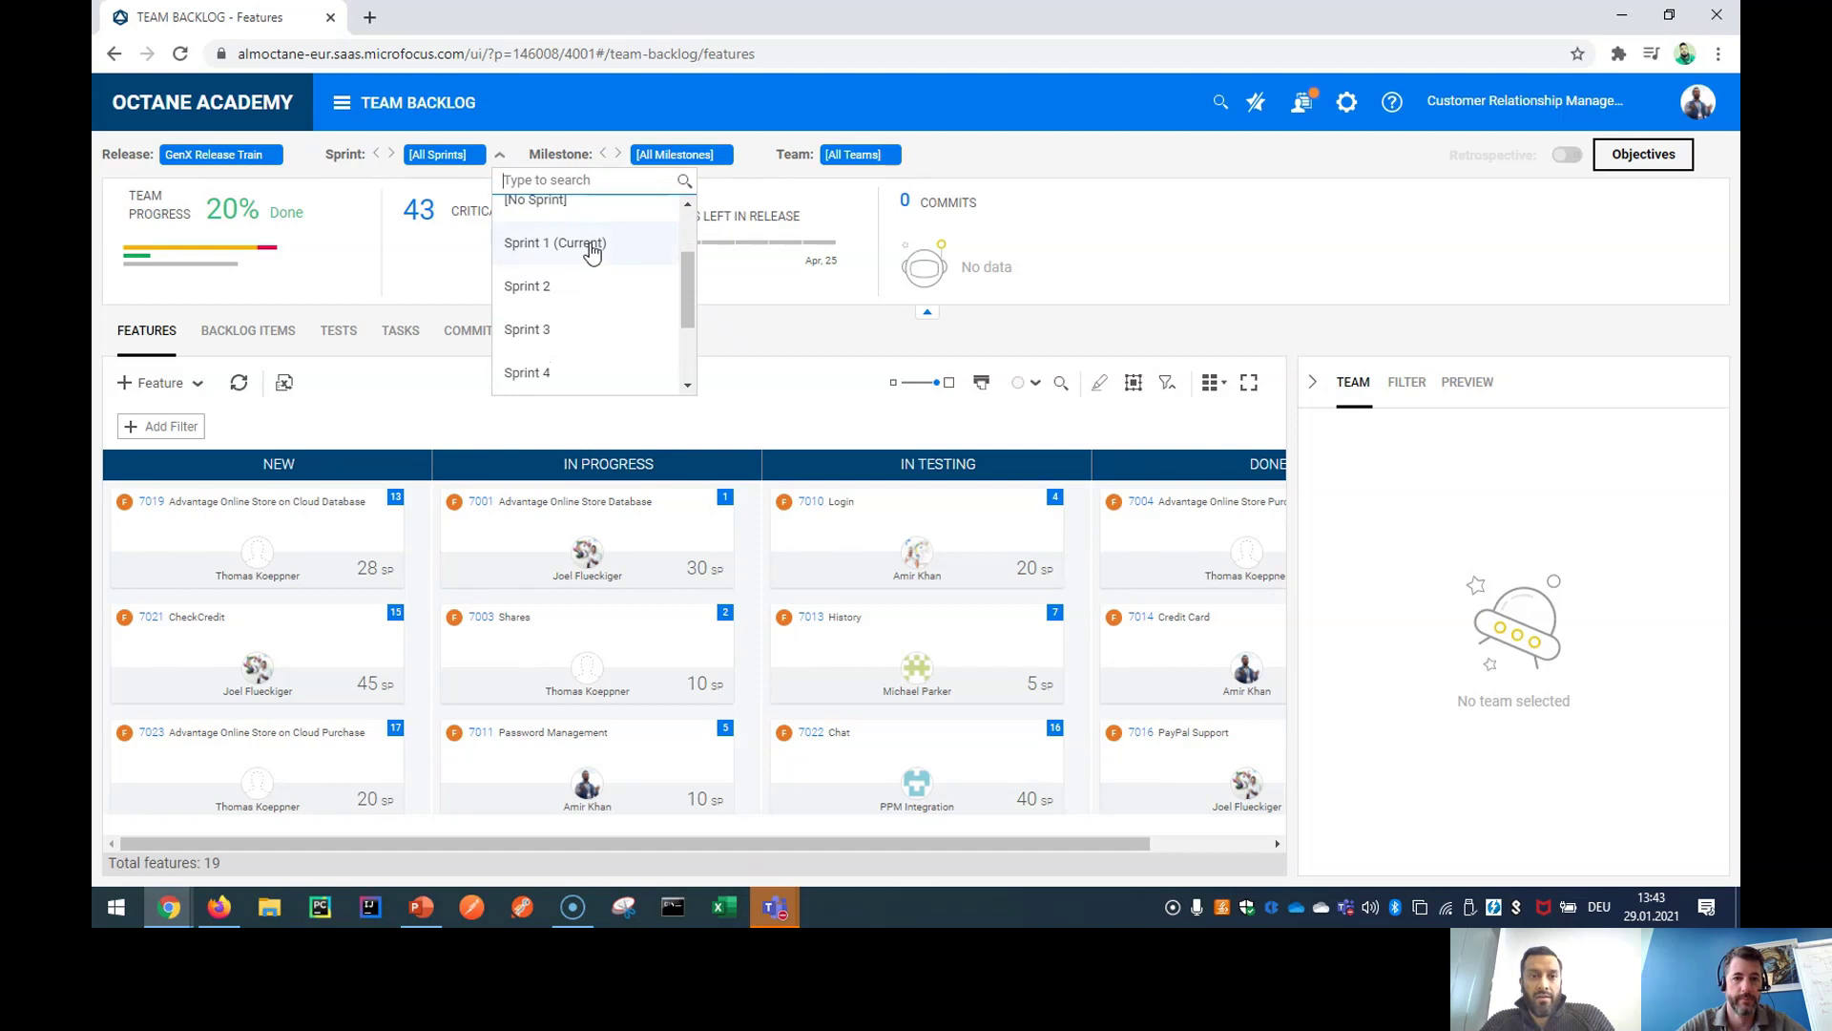
click(592, 246)
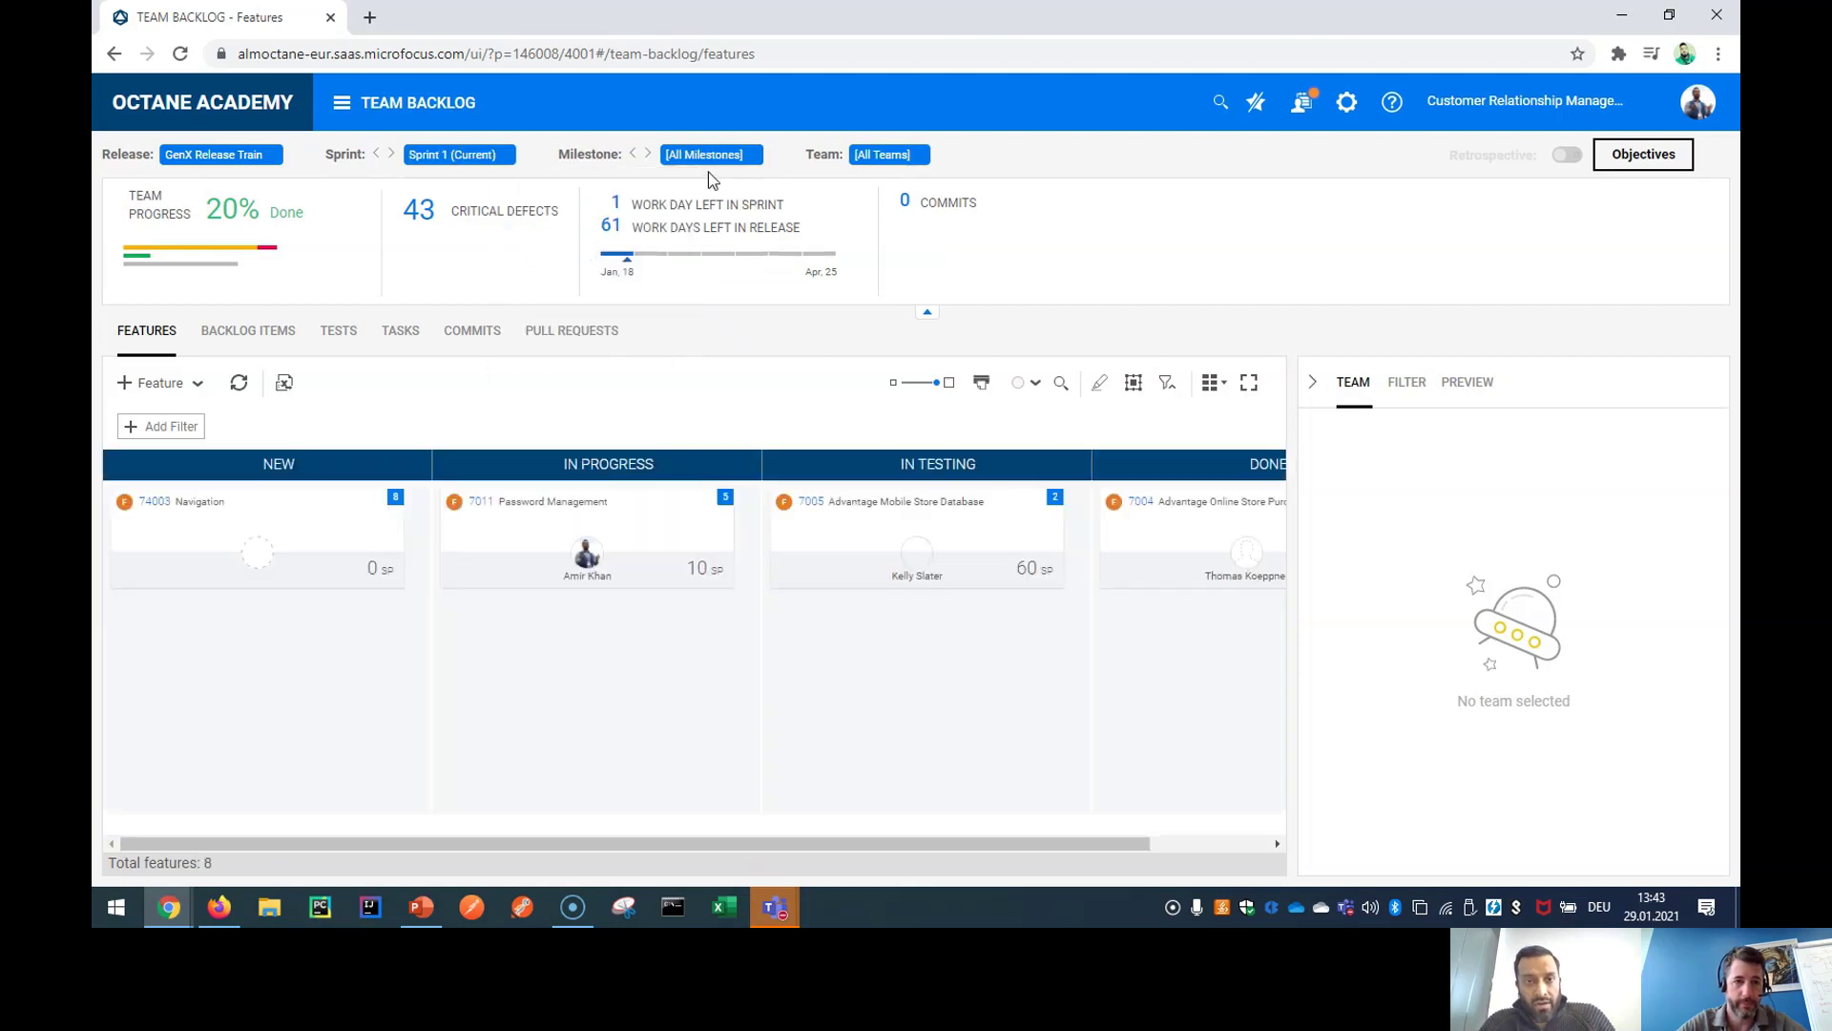
- Filter the team backlog by UI Team and look through its list of members
click(943, 155)
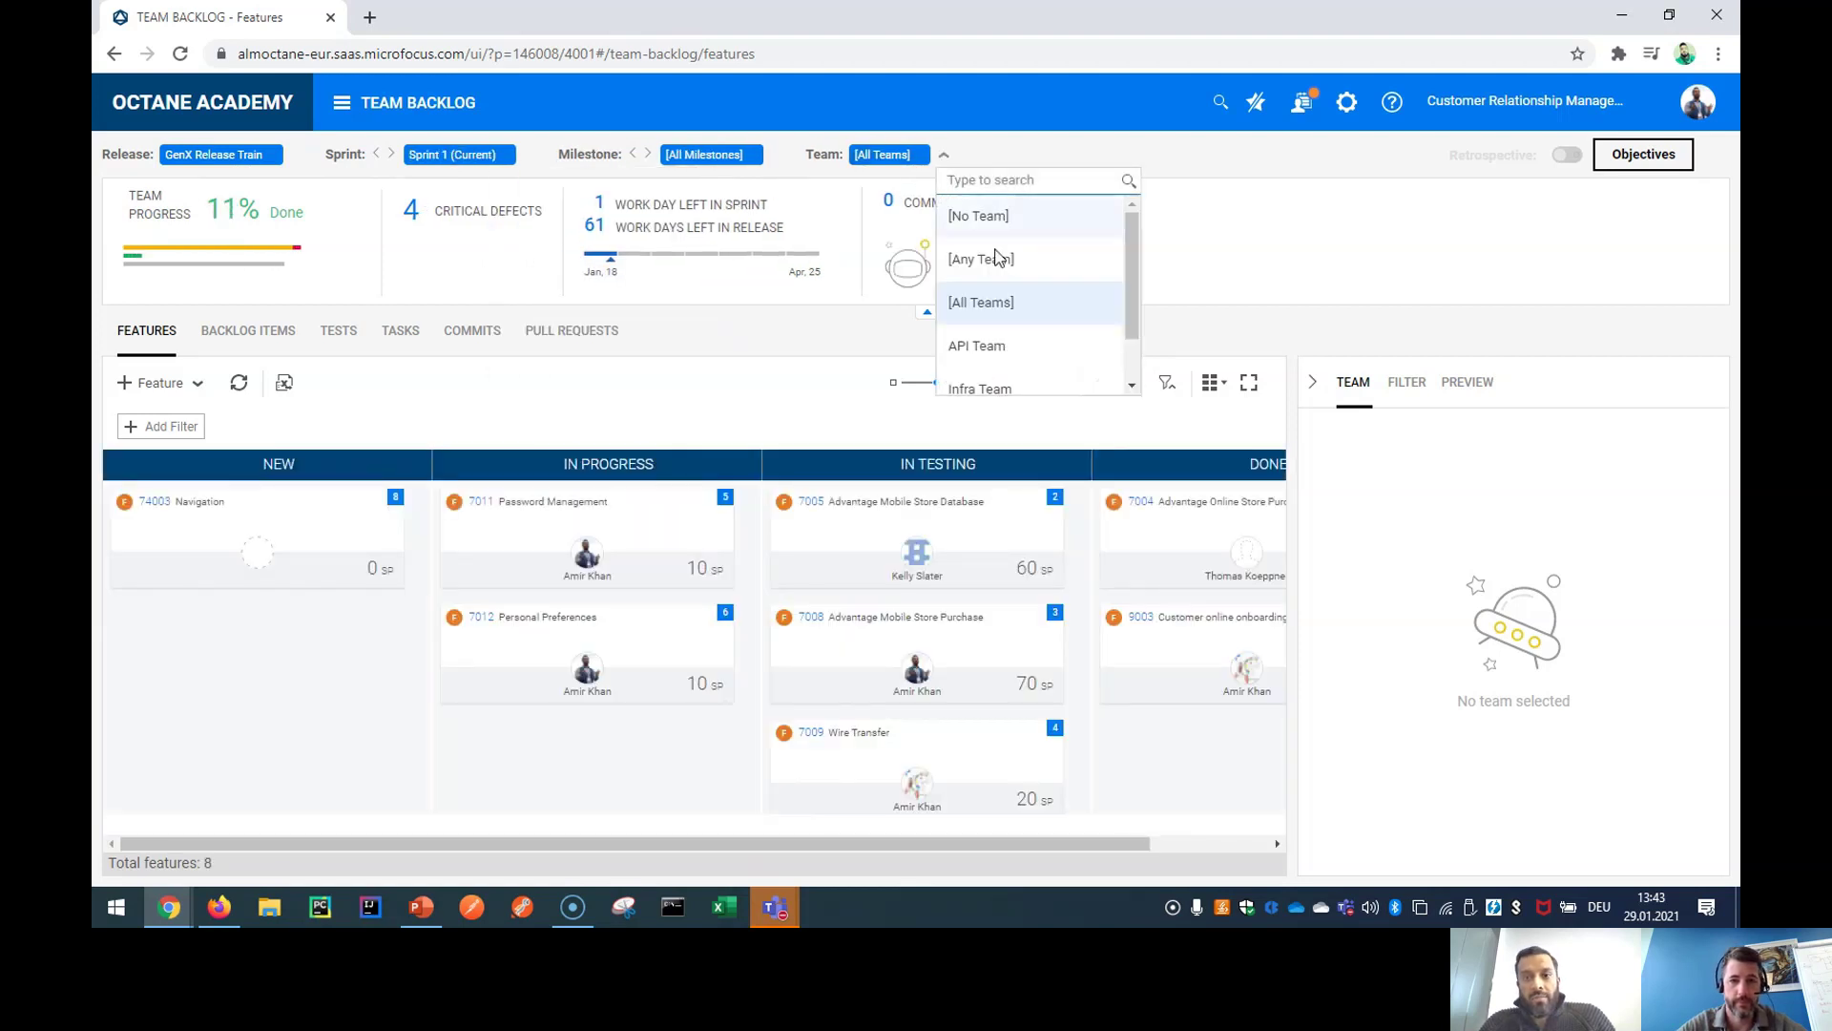
scroll(1007, 286, down, 1)
click(990, 372)
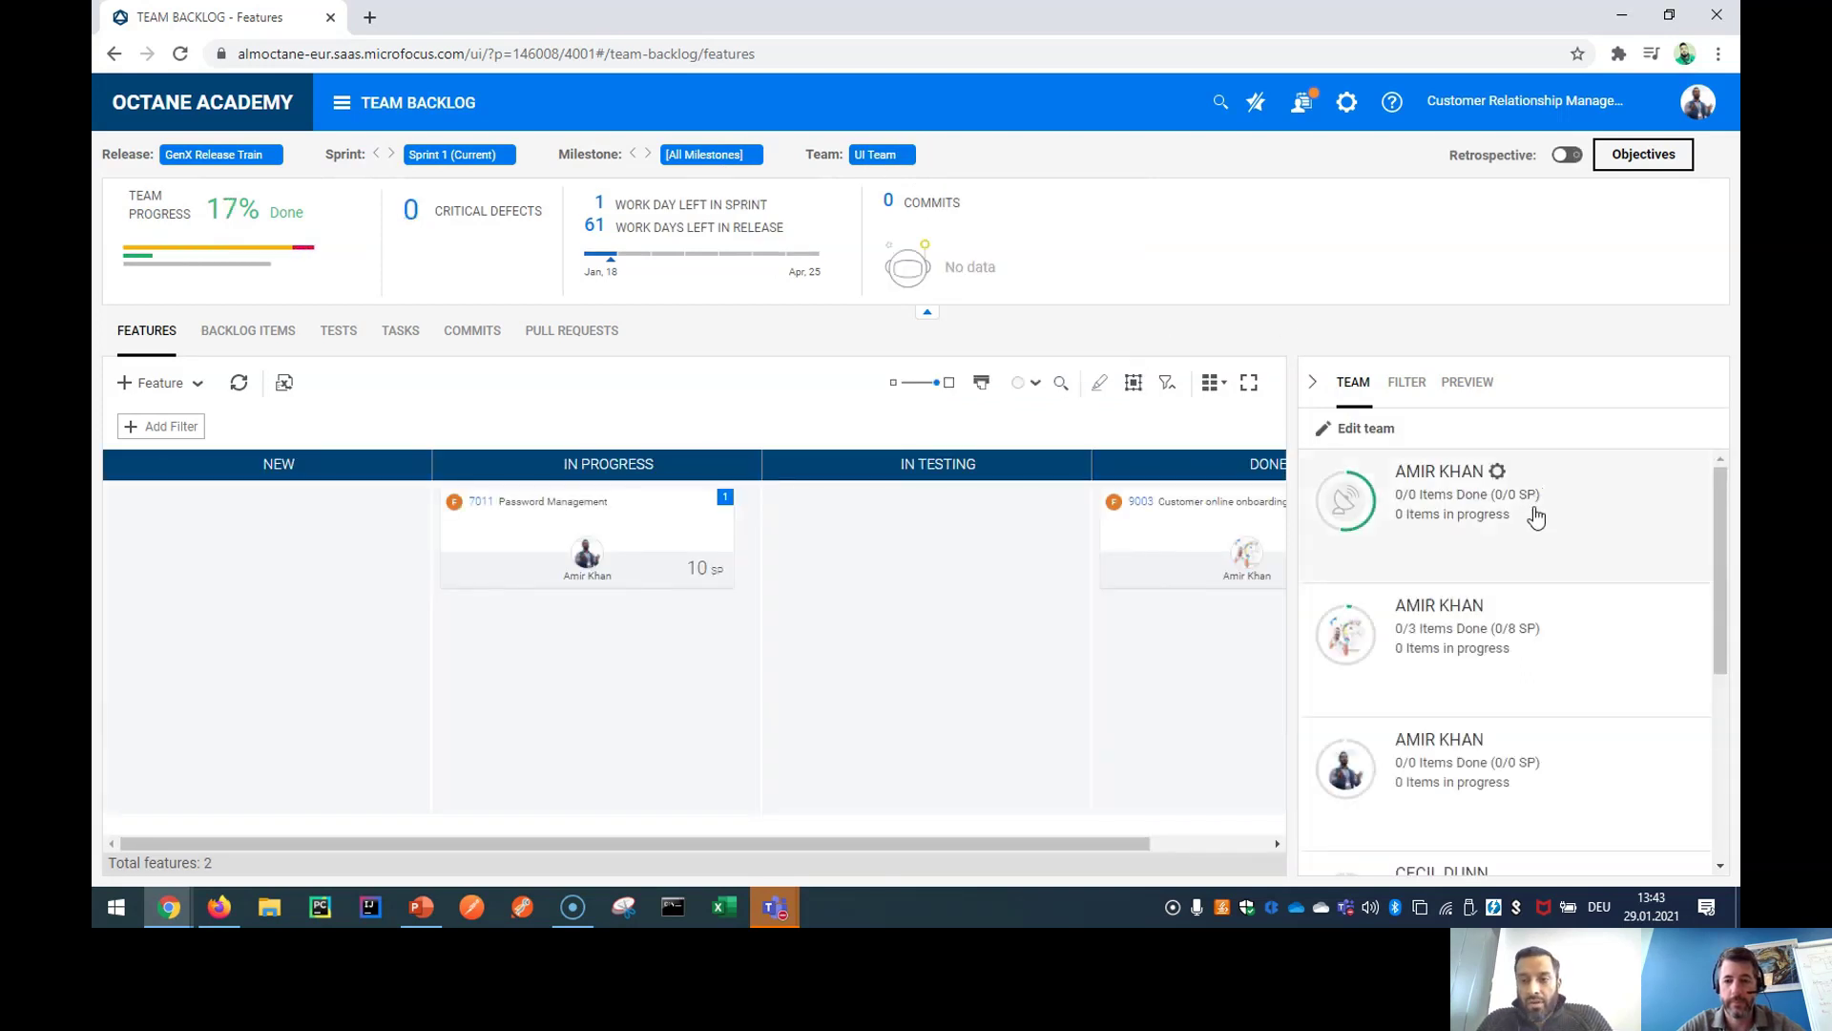
scroll(1481, 838, down, 1)
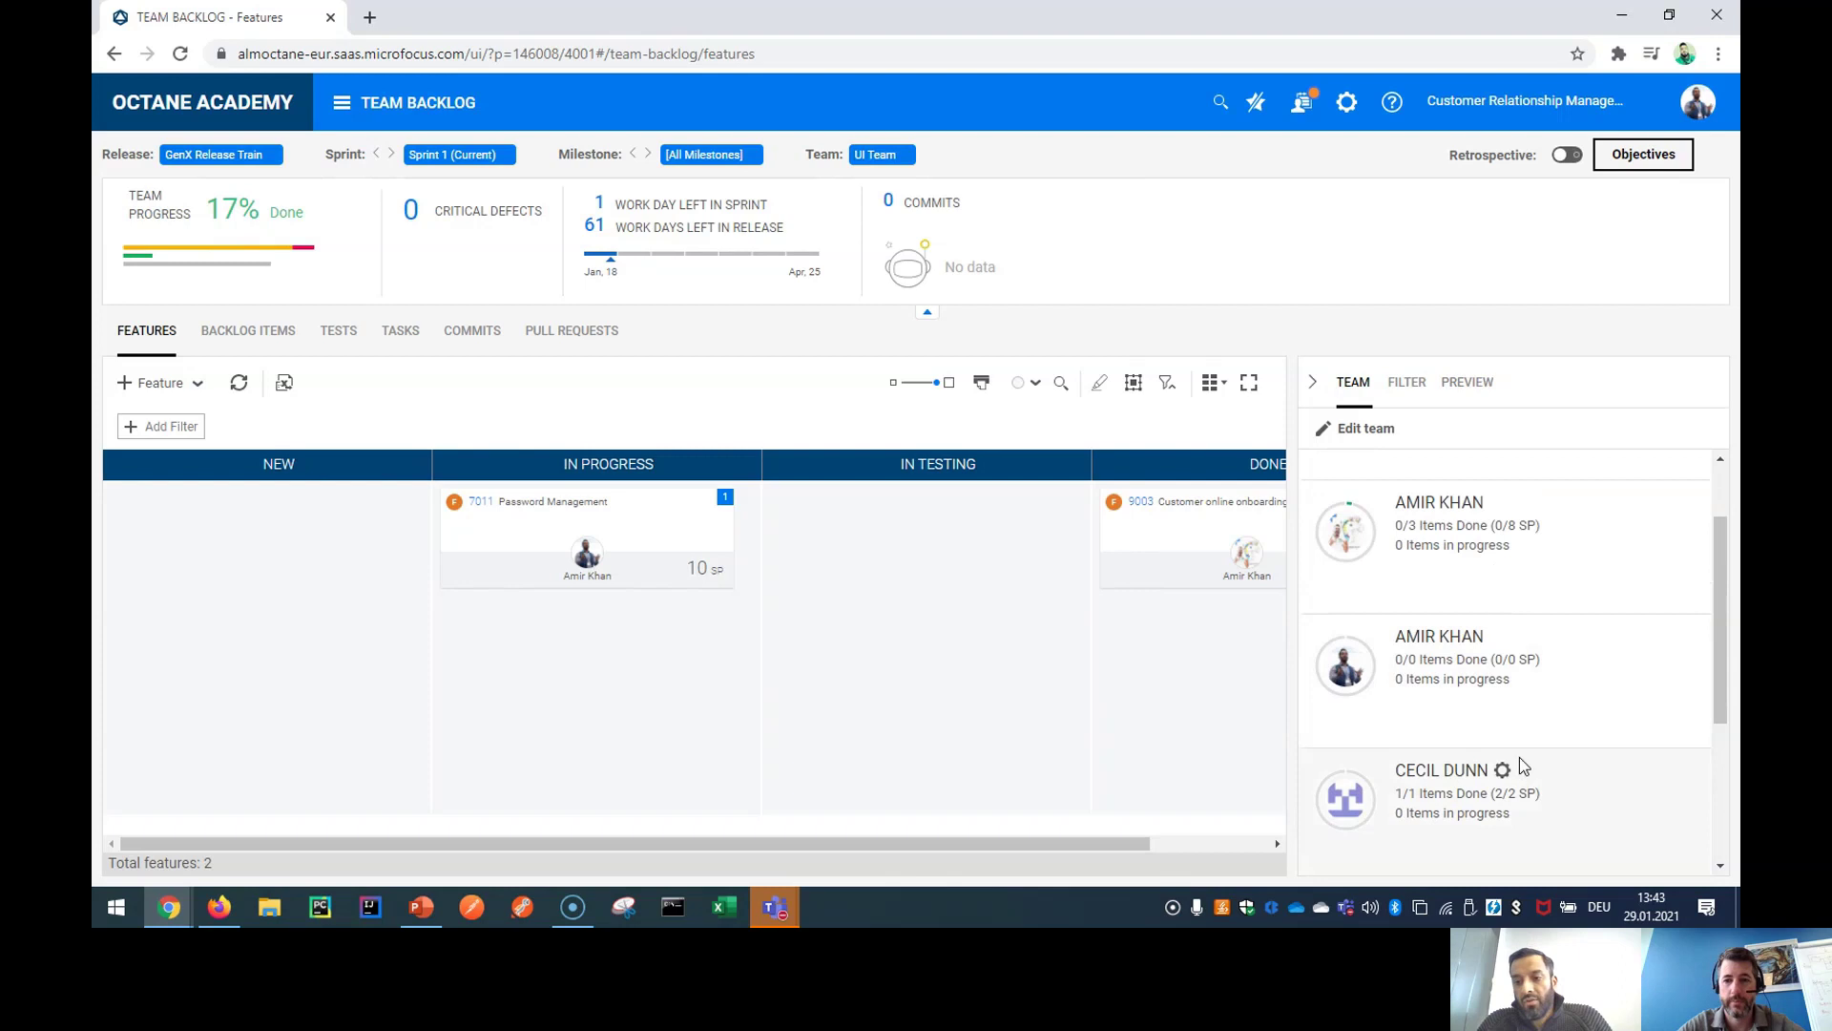
scroll(1489, 669, up, 1)
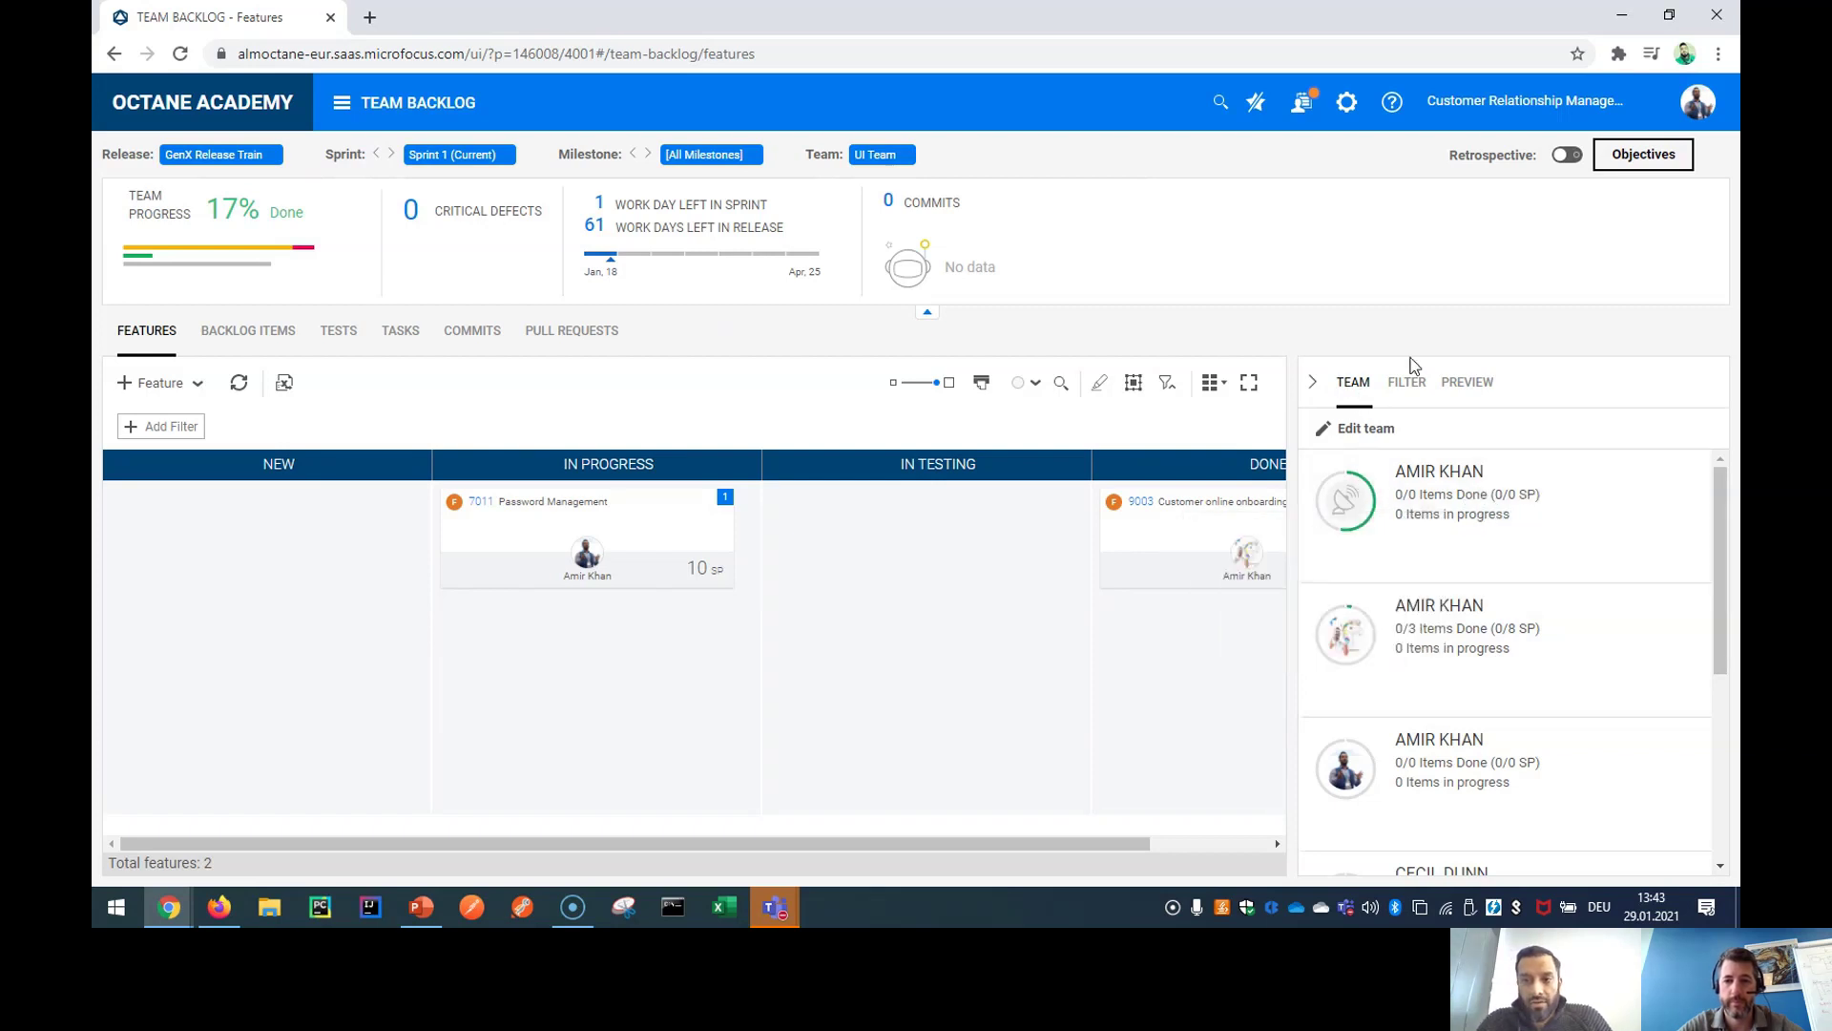
- Open the first team member's capacity settings and set the Sprint 3 work days to 0
click(1497, 468)
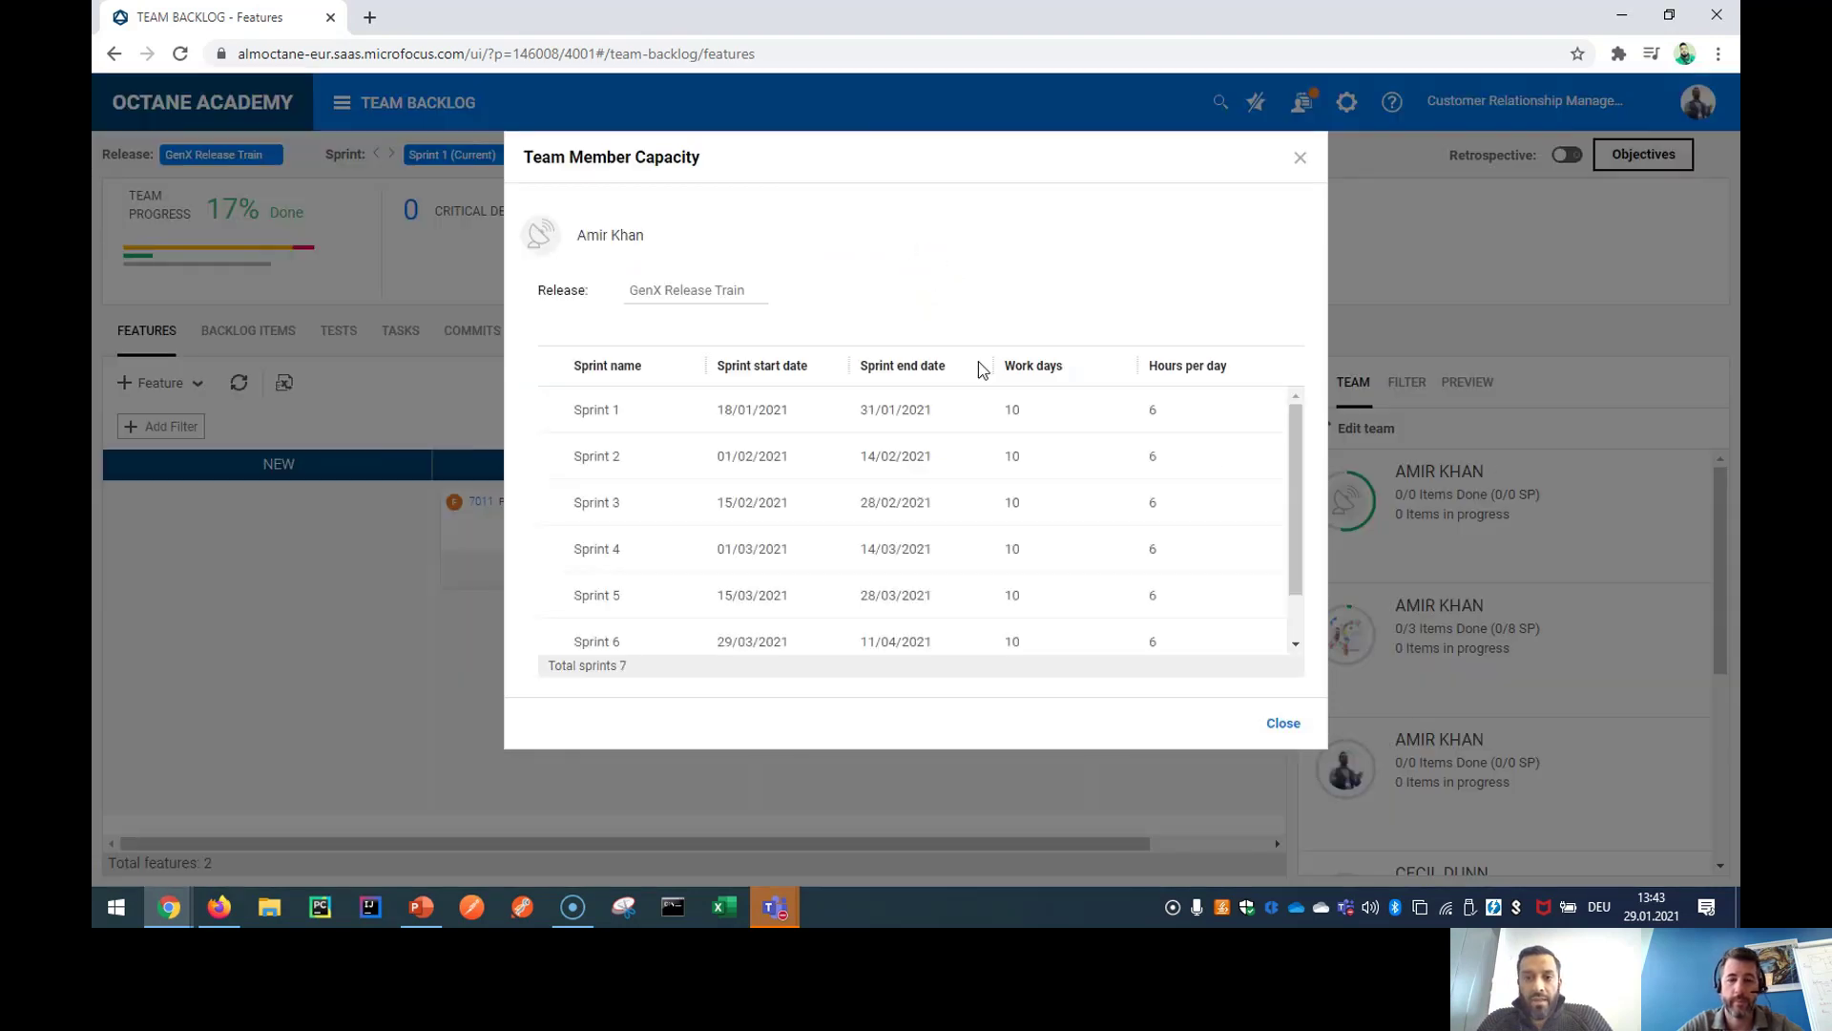
click(1036, 413)
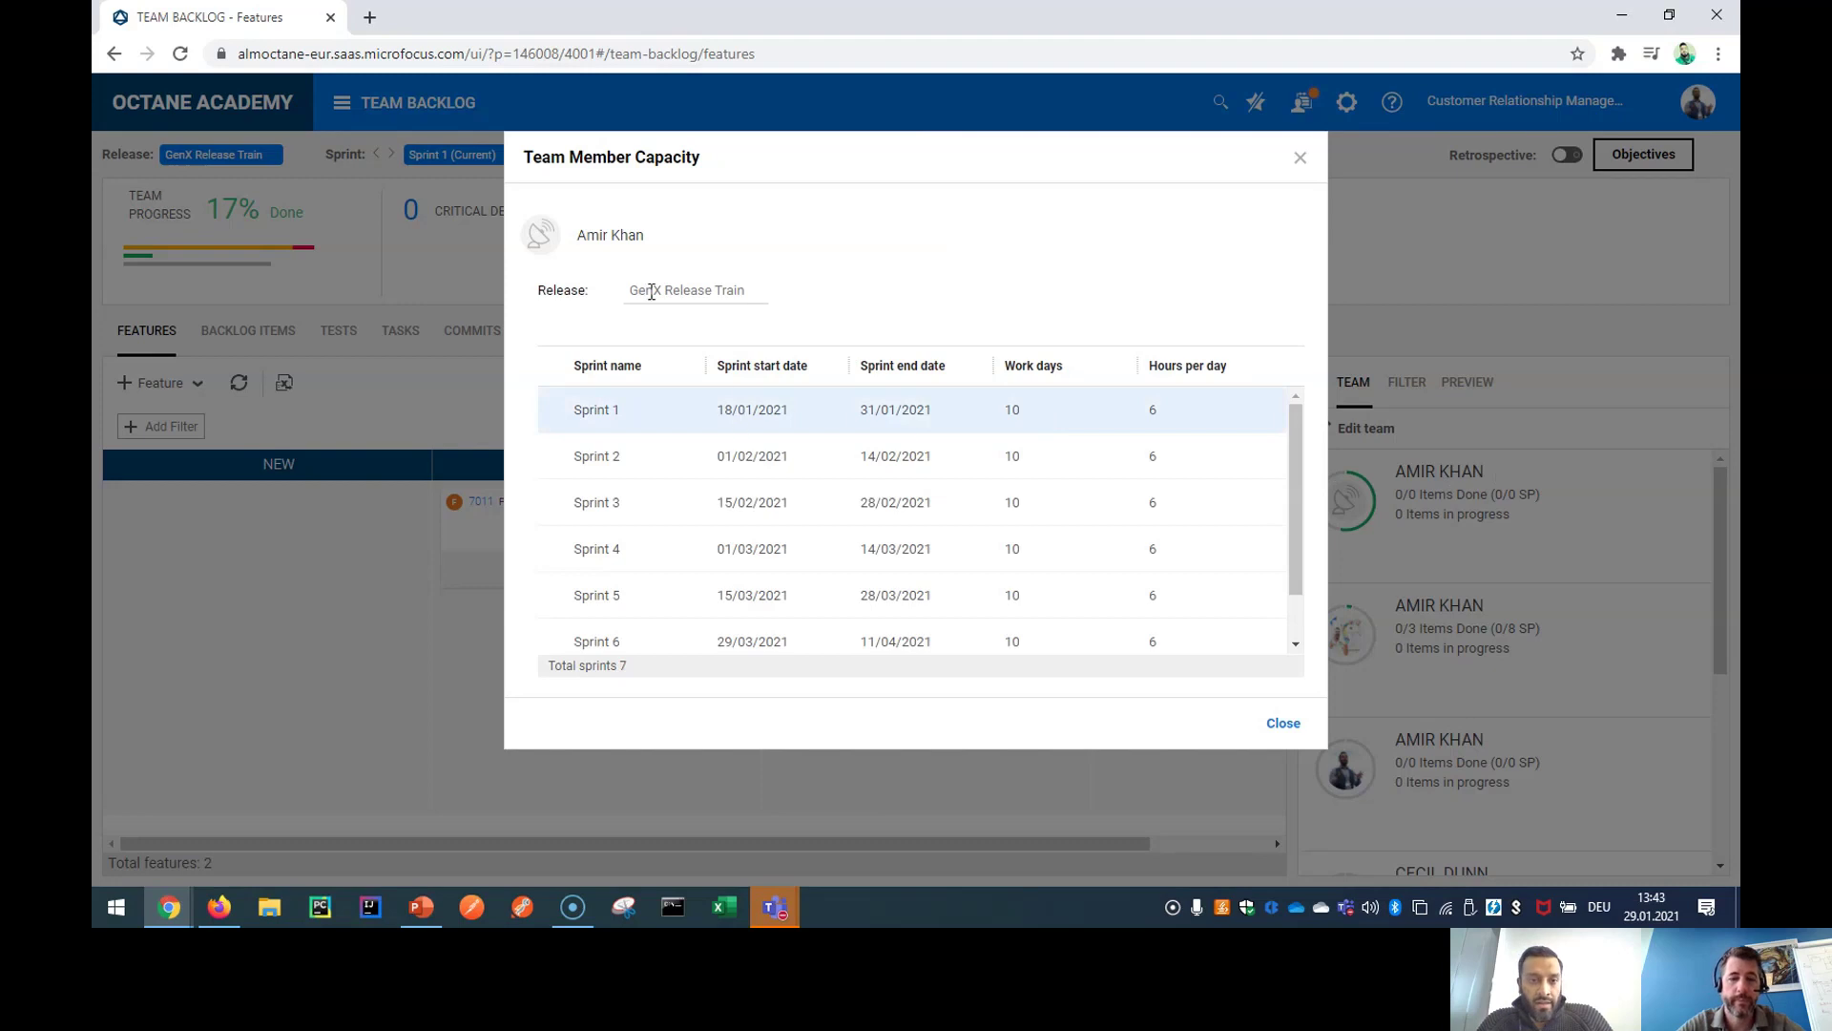
scroll(642, 500, down, 2)
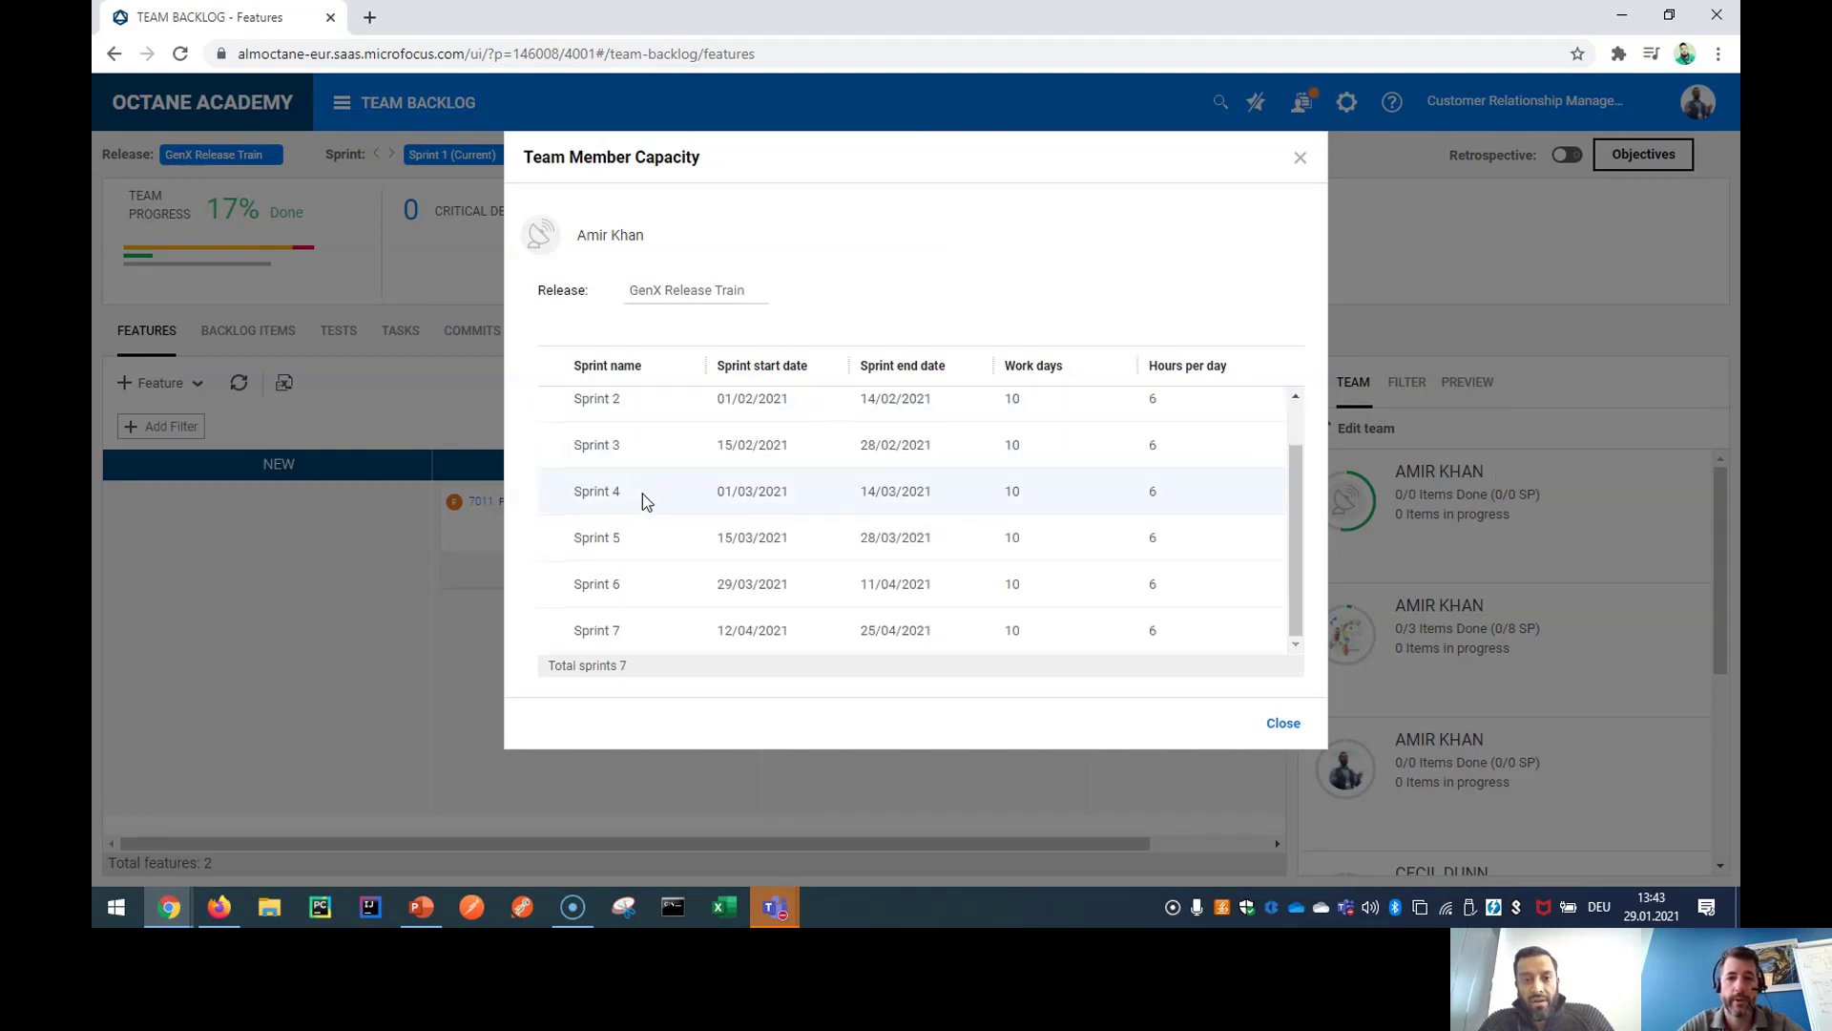
scroll(625, 593, up, 2)
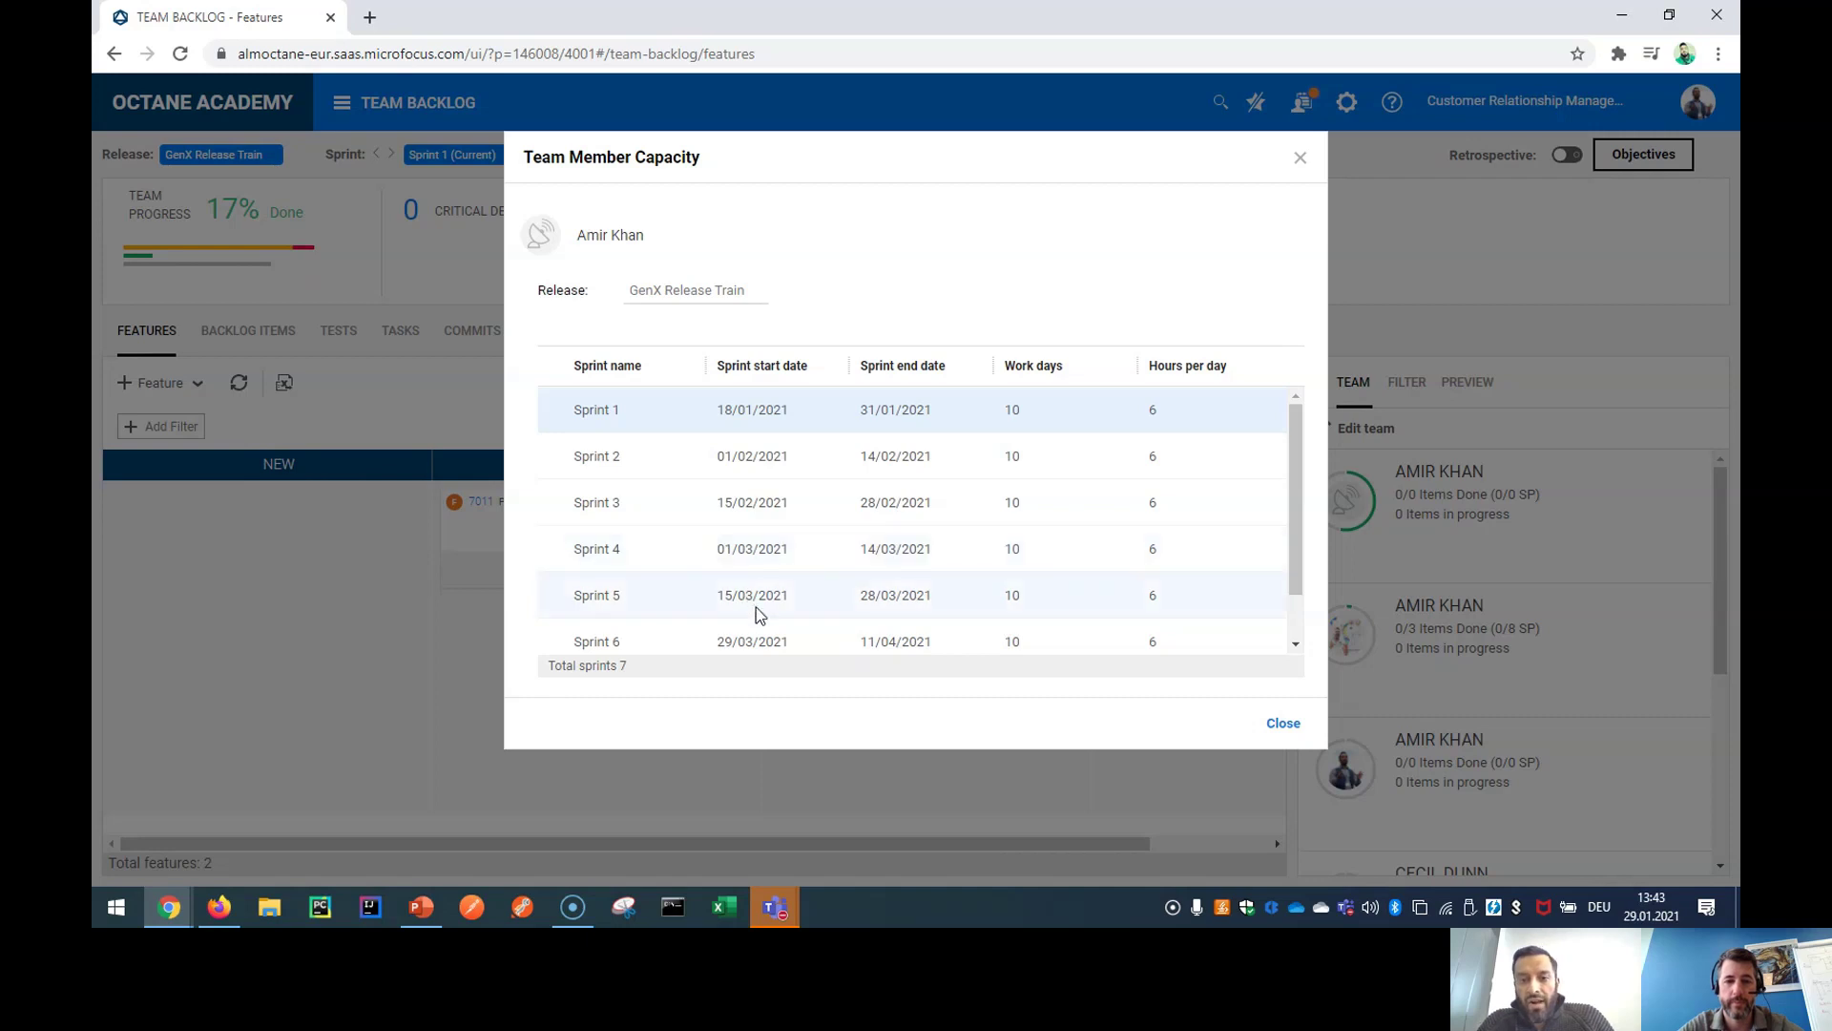
click(1018, 513)
click(1020, 515)
double_click(1029, 506)
text(0)
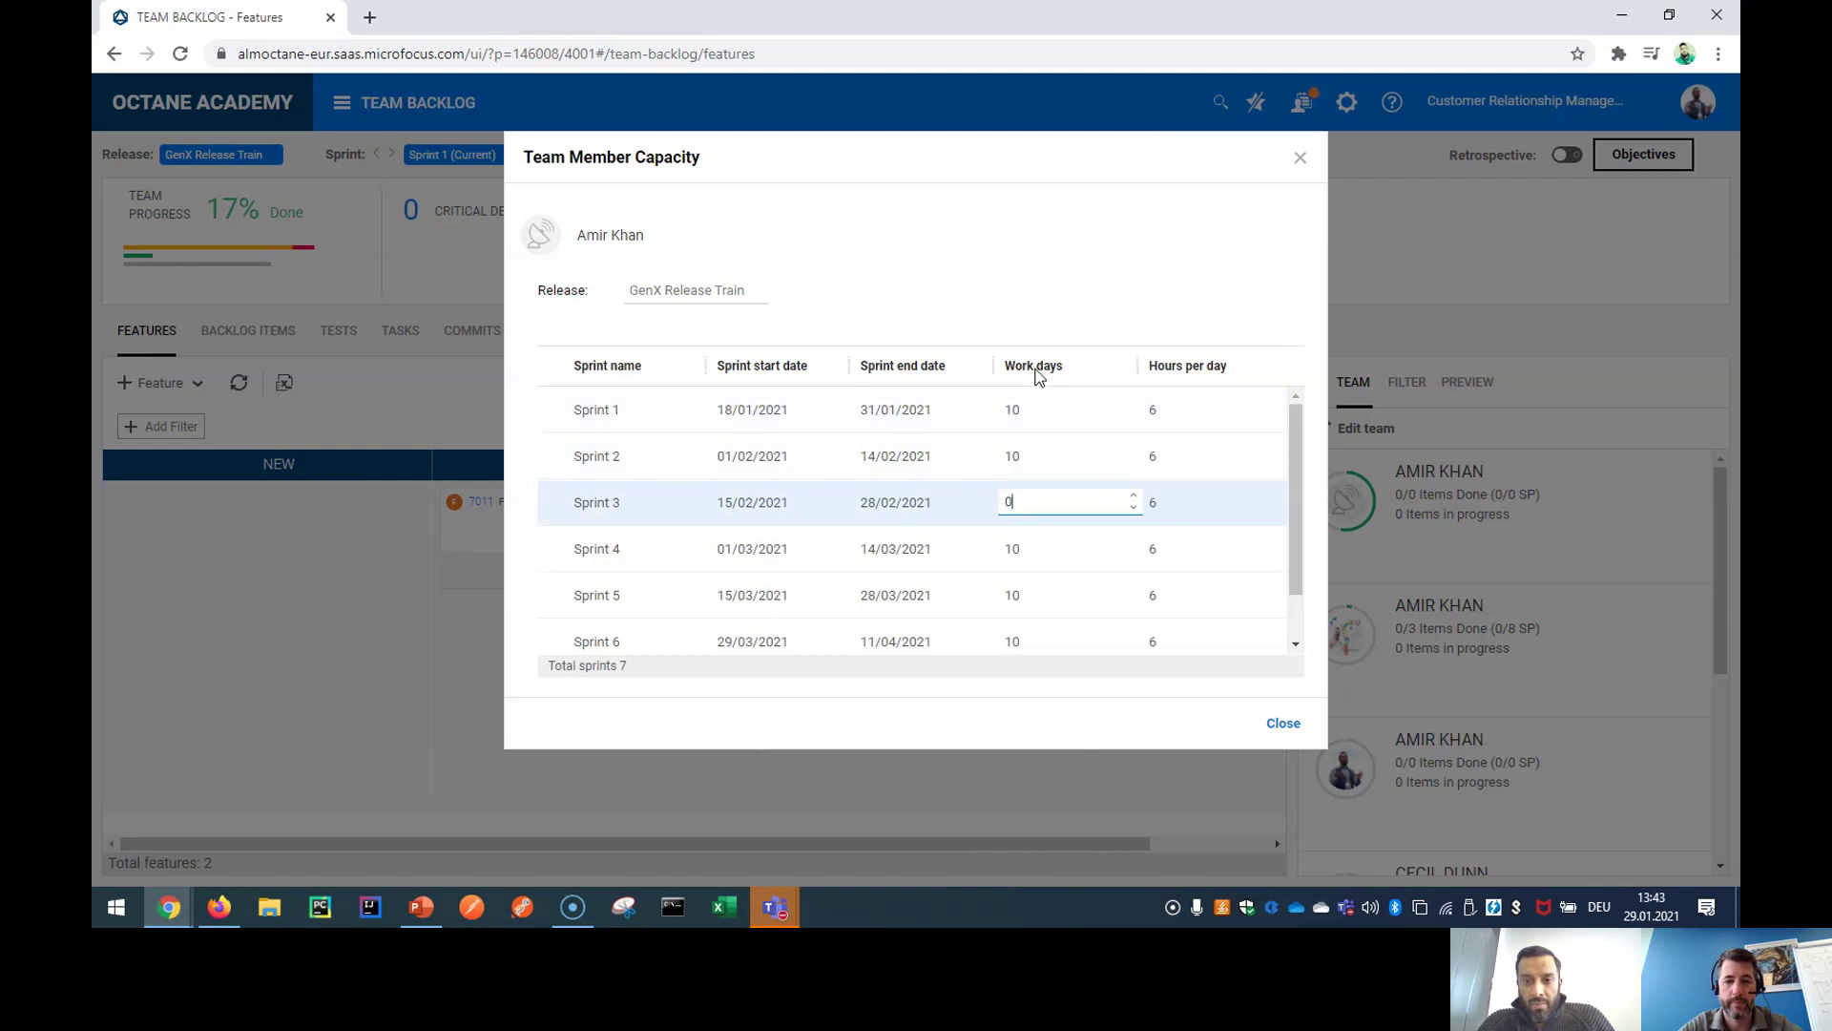
- Set the member's Sprint 4 work days to 7 and close the Team Member Capacity dialog
click(1027, 555)
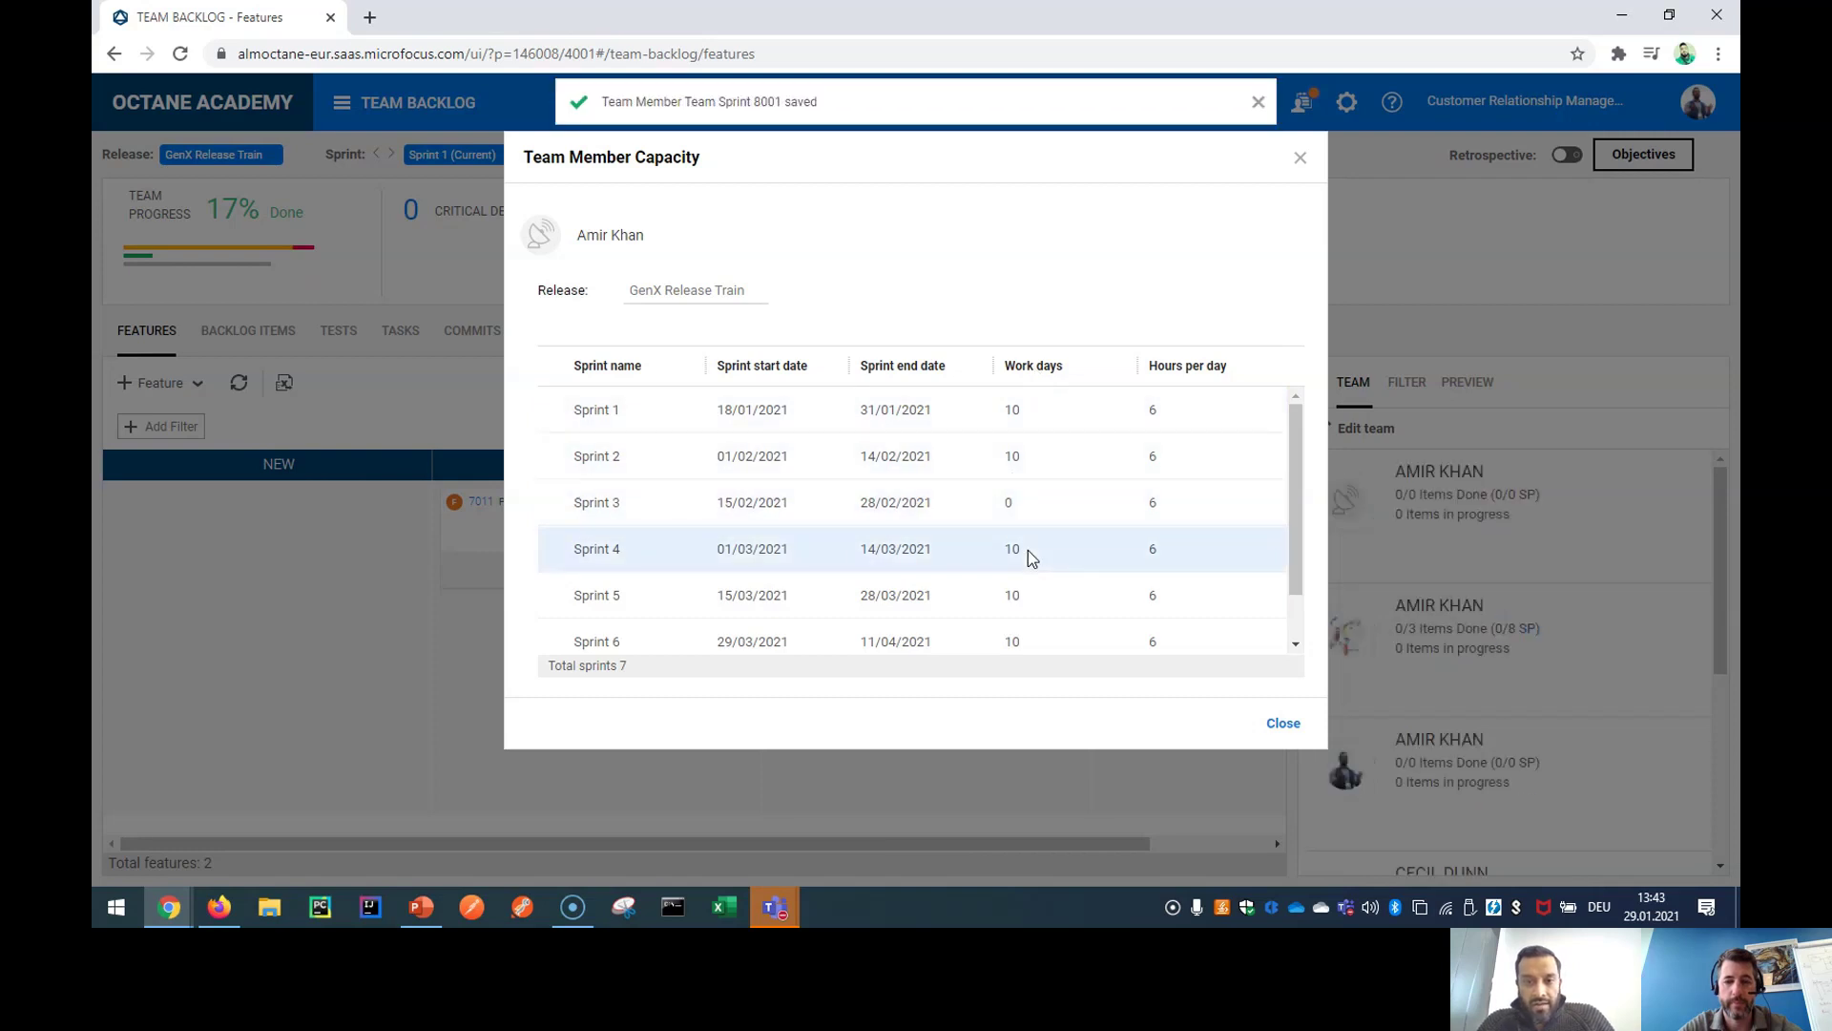
click(1030, 551)
drag(1030, 551, 997, 560)
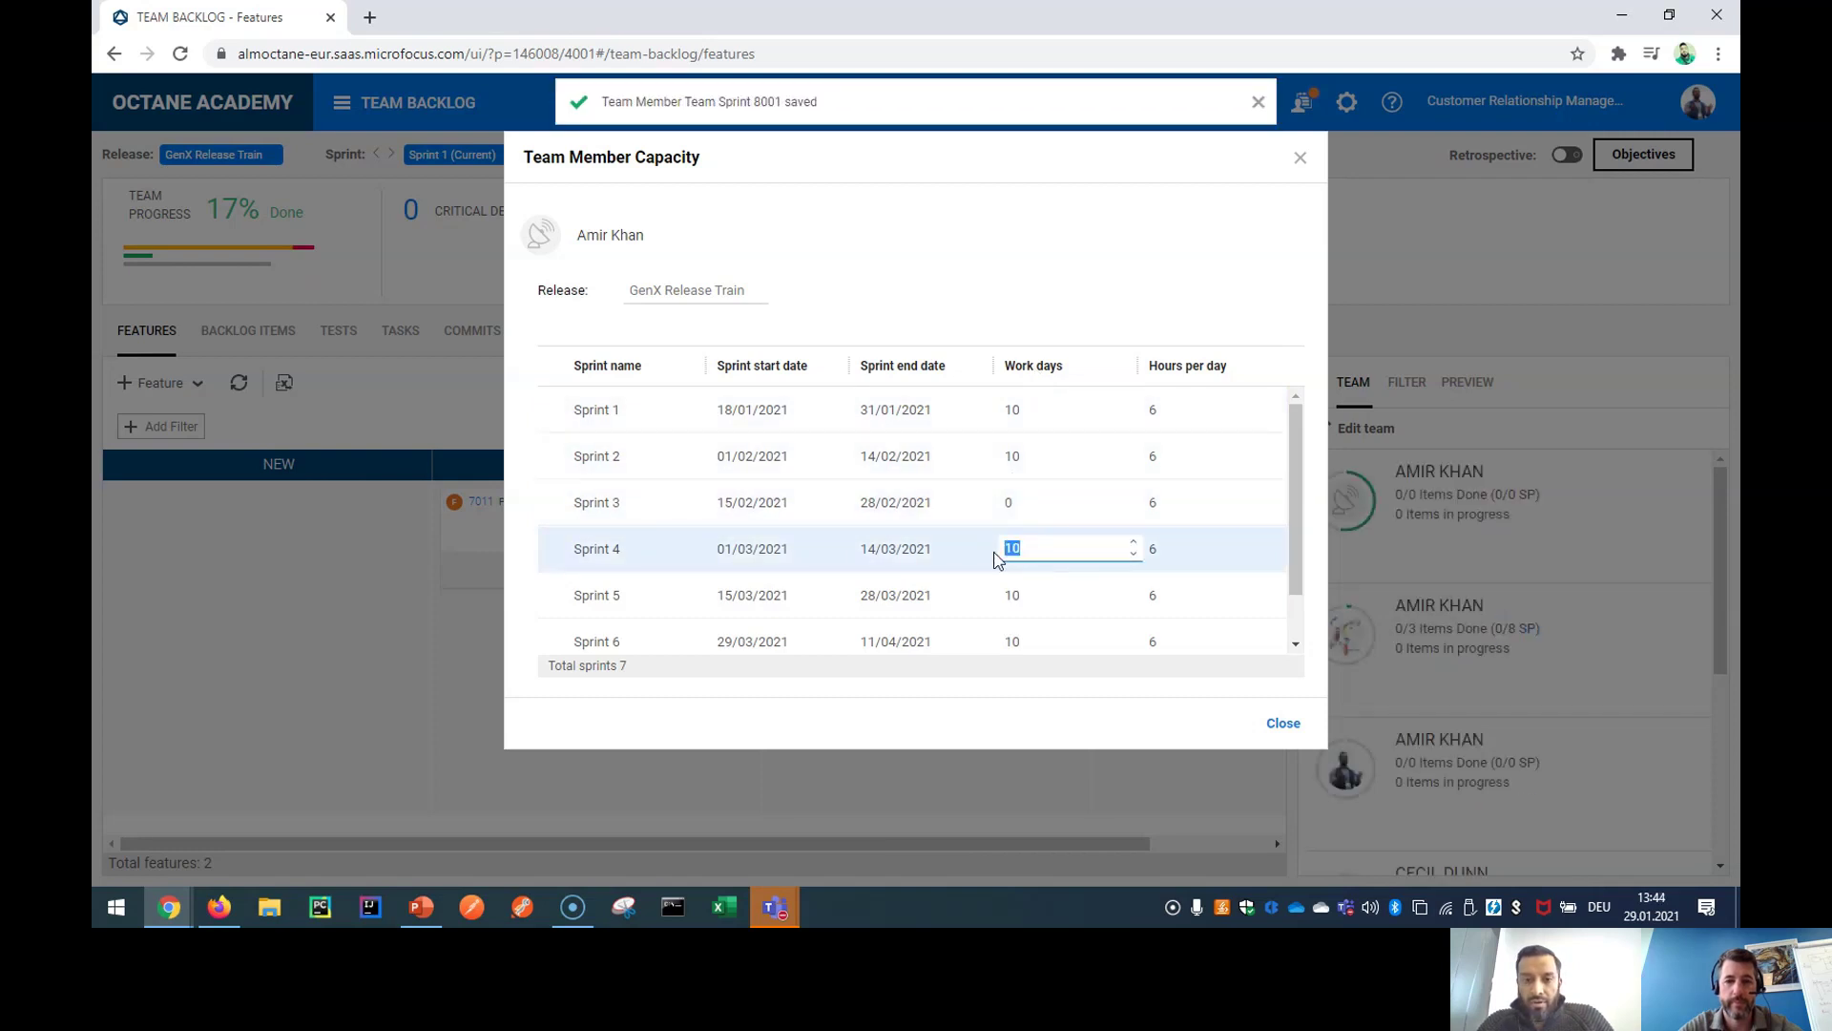
text(7)
click(955, 544)
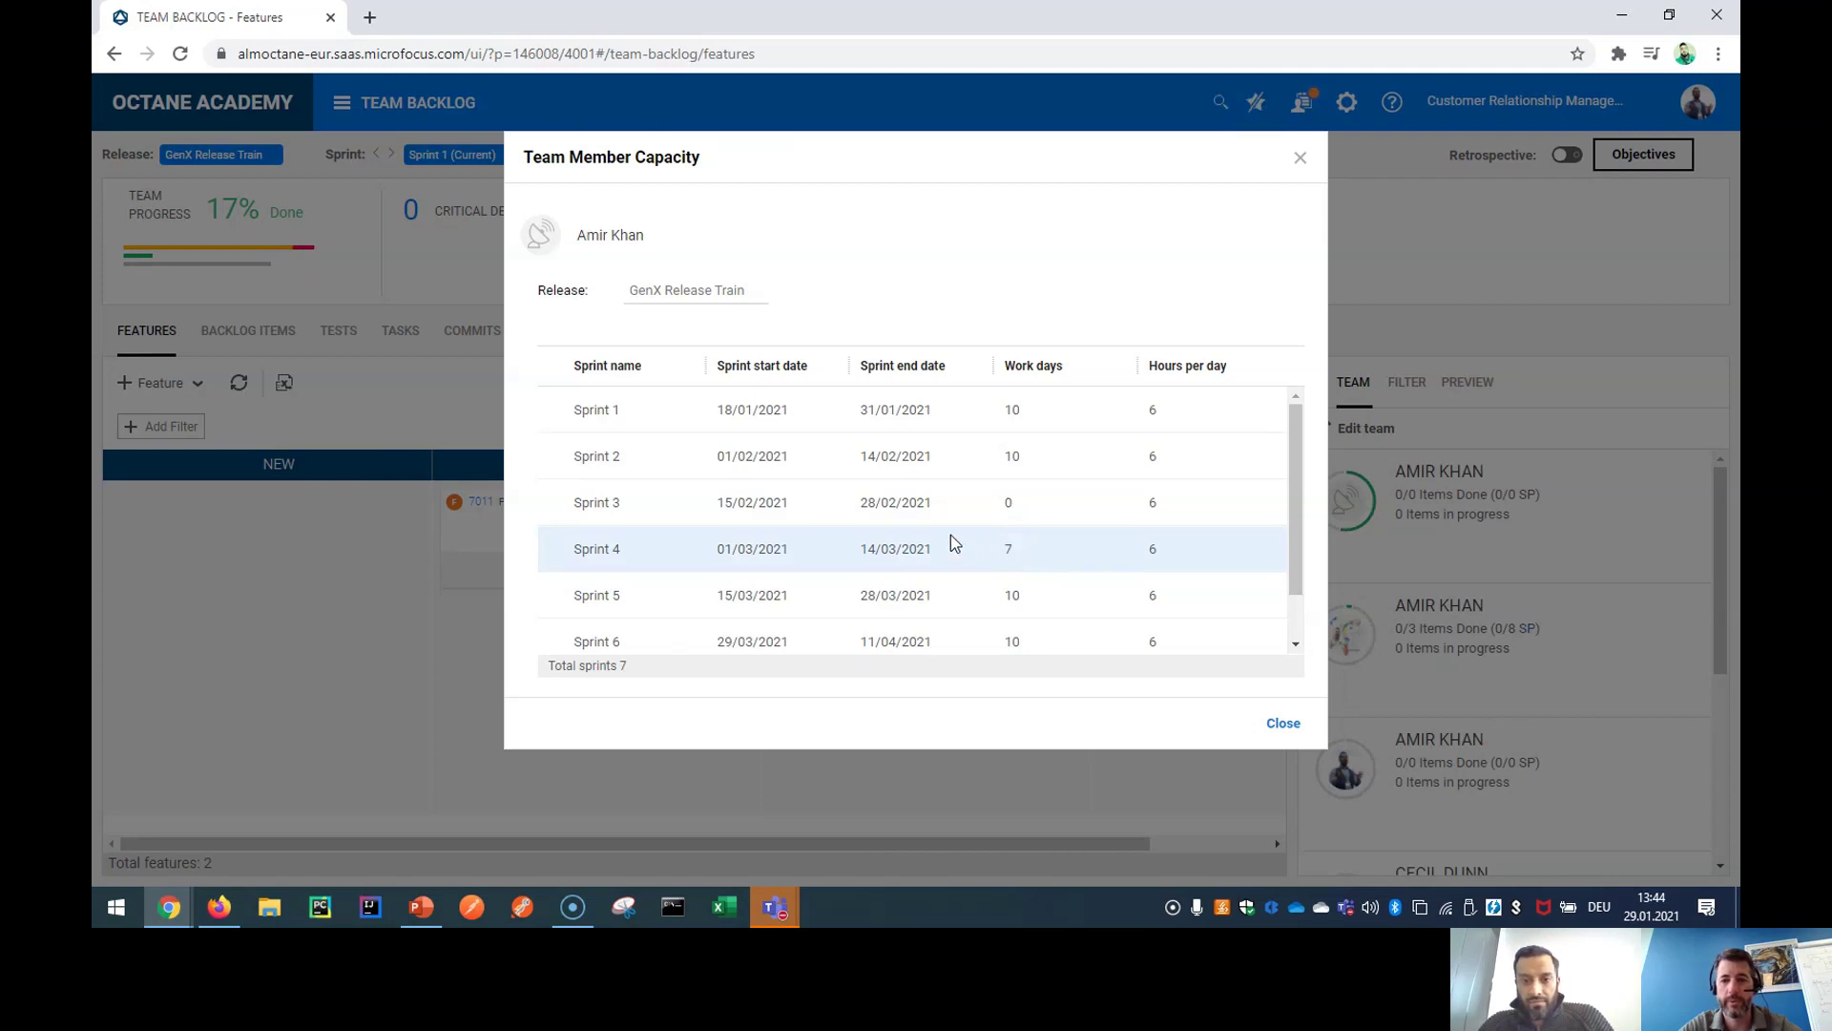
click(962, 511)
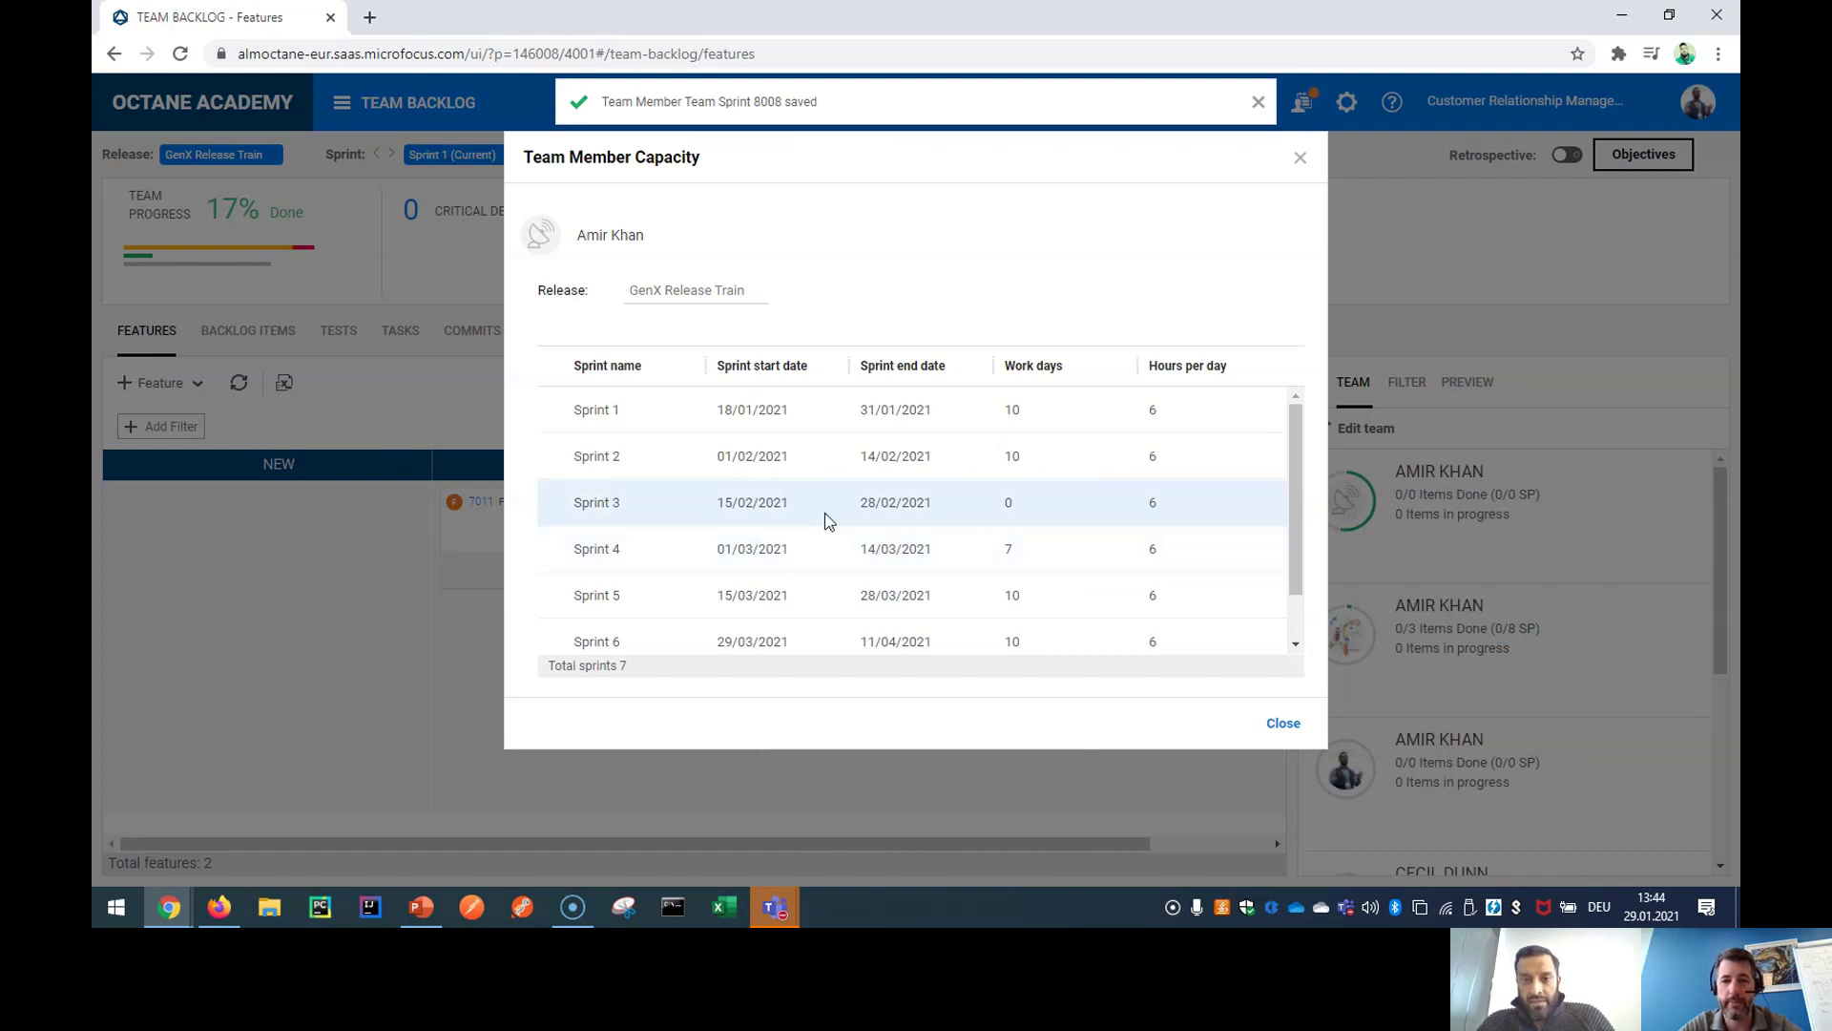
click(1283, 723)
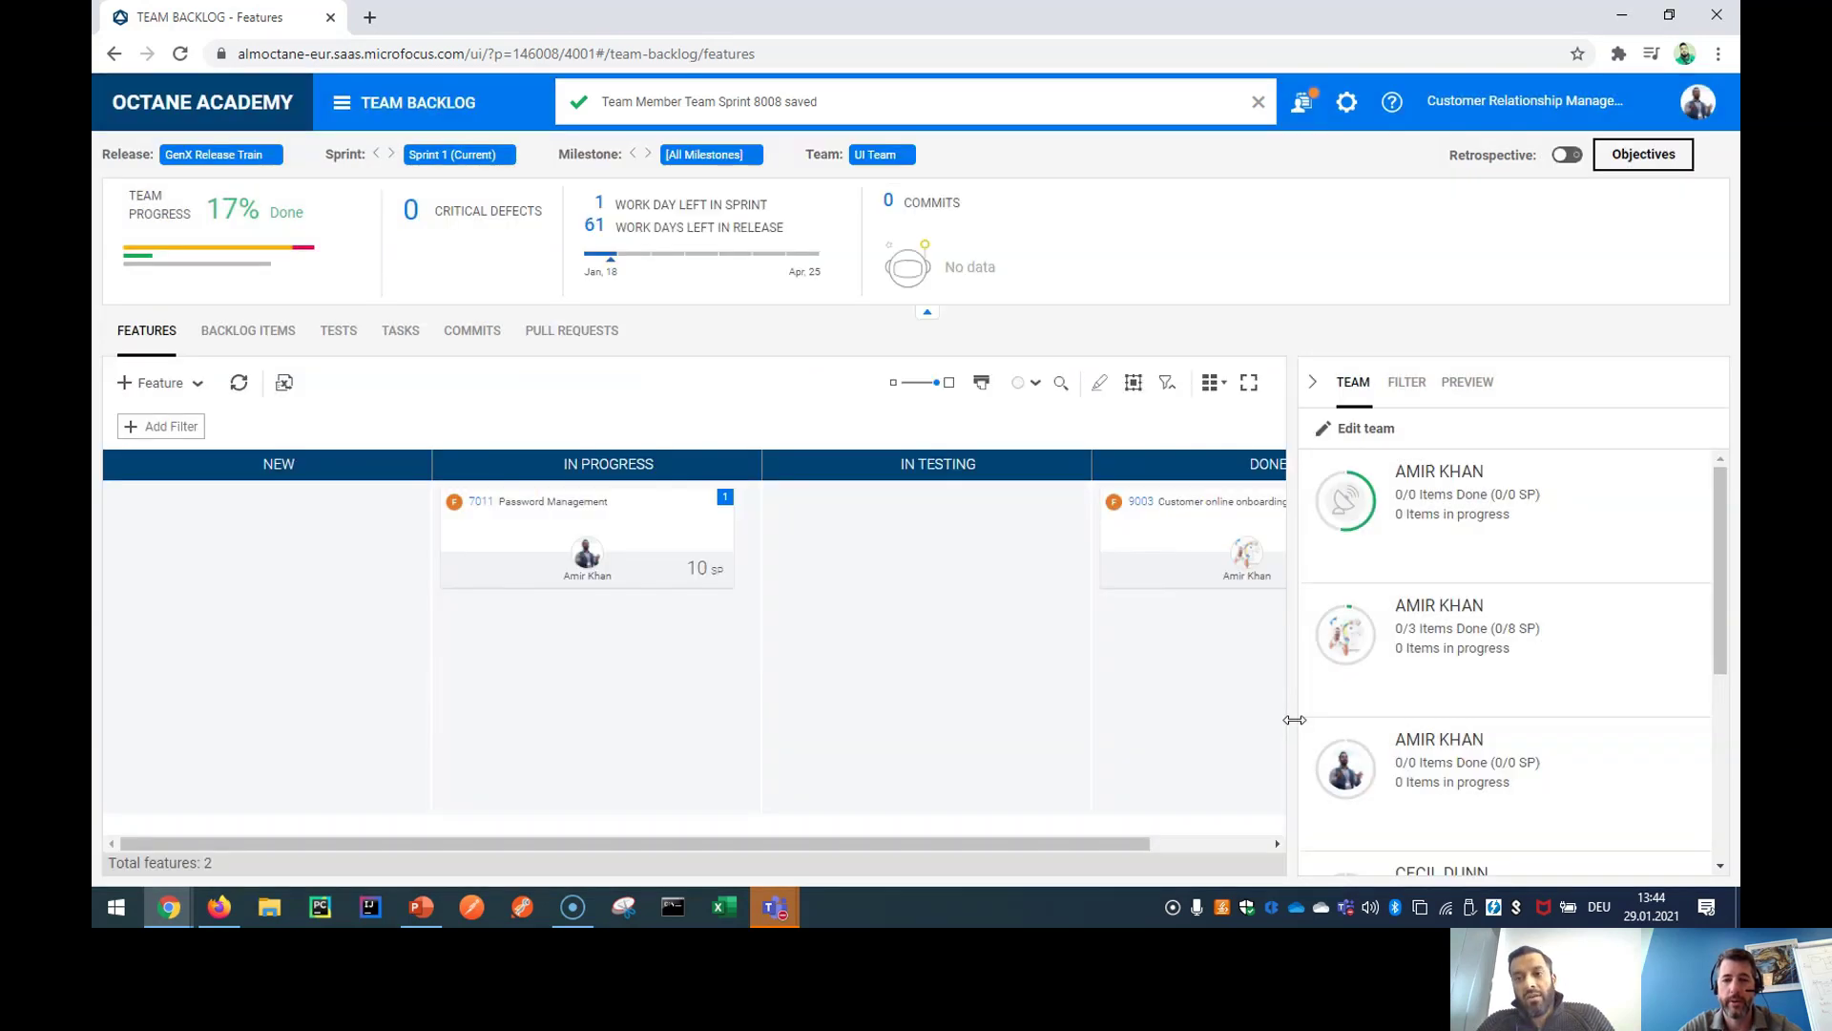
- Change the team backlog's sprint filter to Sprint 3
click(531, 155)
scroll(587, 325, down, 1)
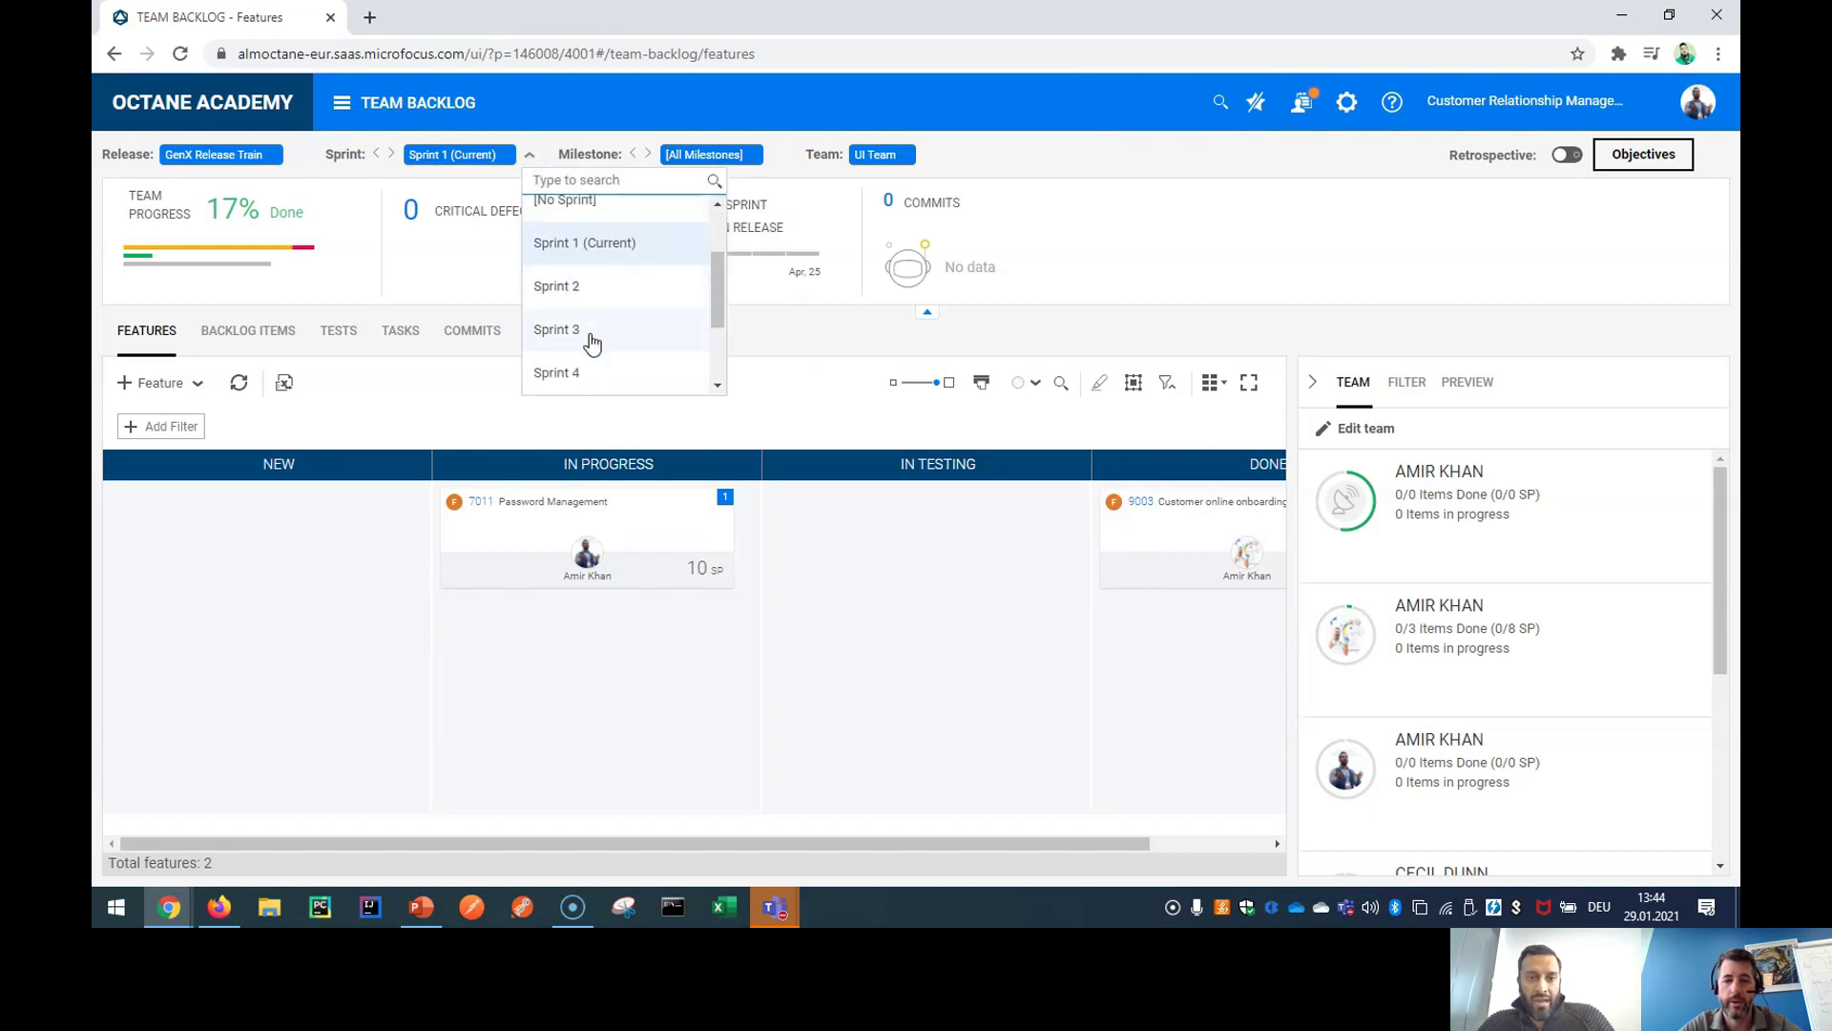
click(556, 329)
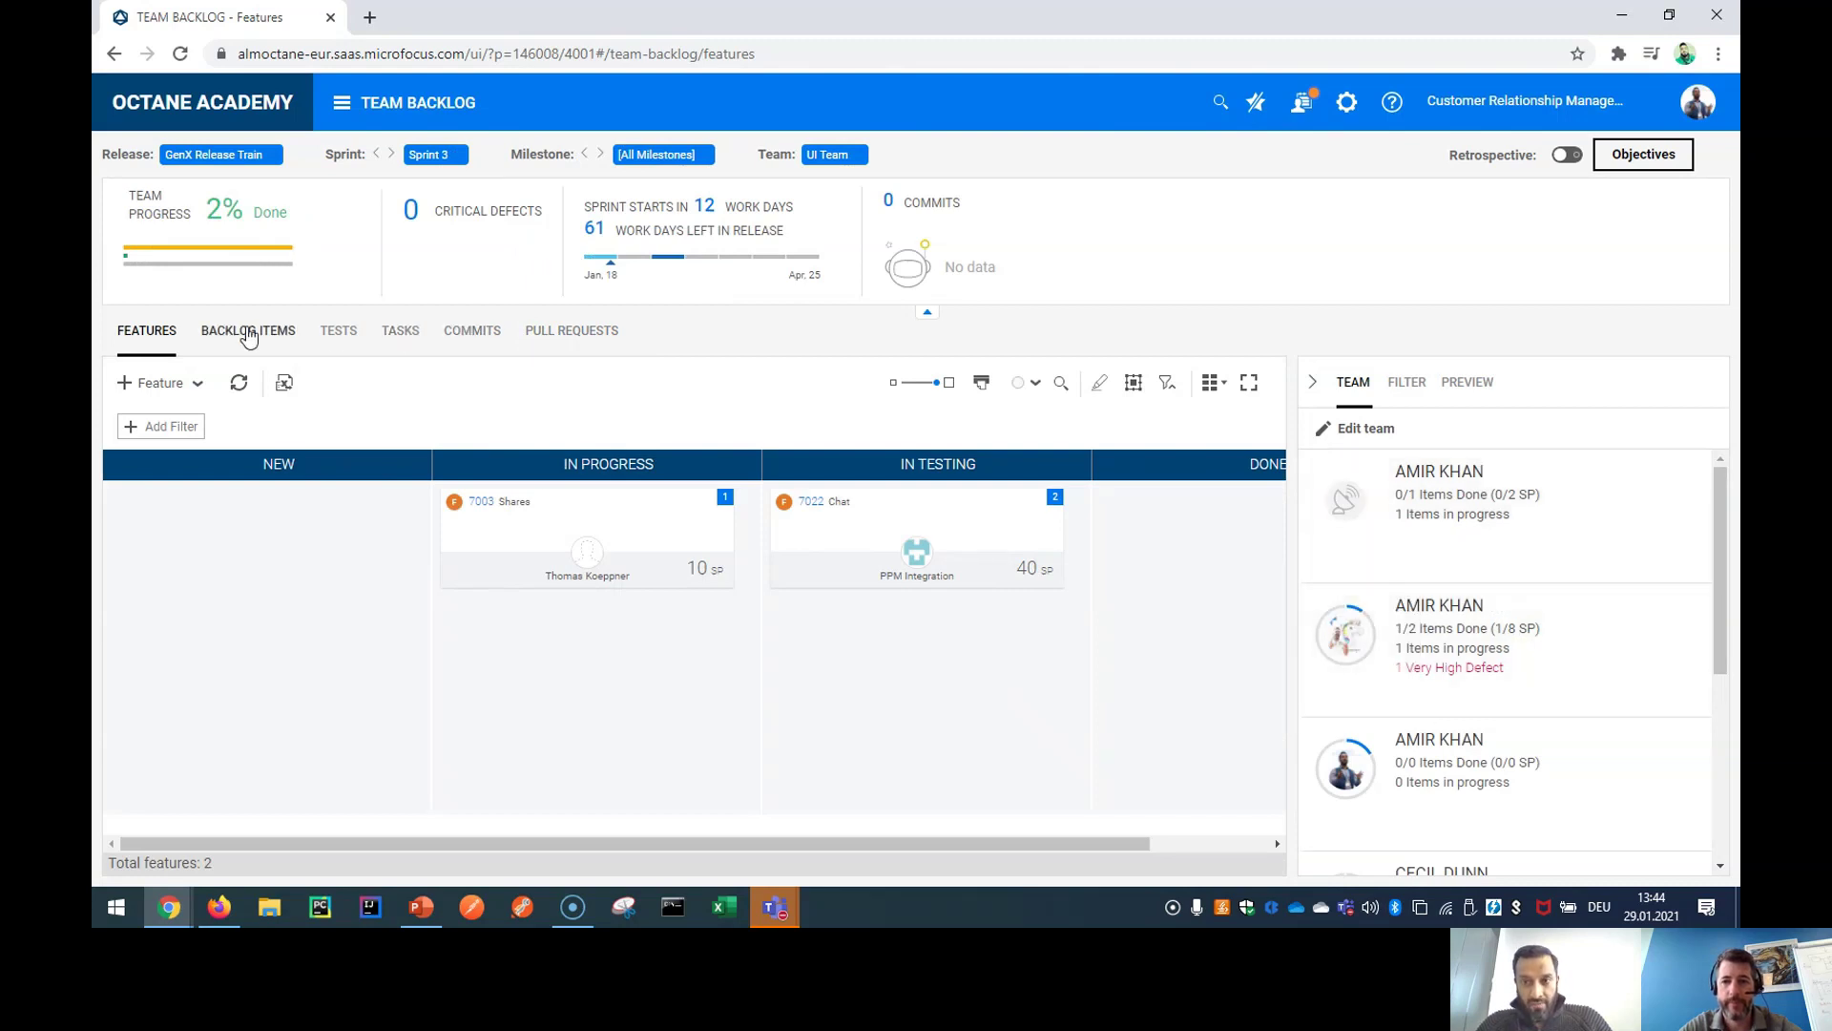
- Assign backlog defect 6022, "Search by date returns NULL results", to the first team member and expand its tasks
click(249, 334)
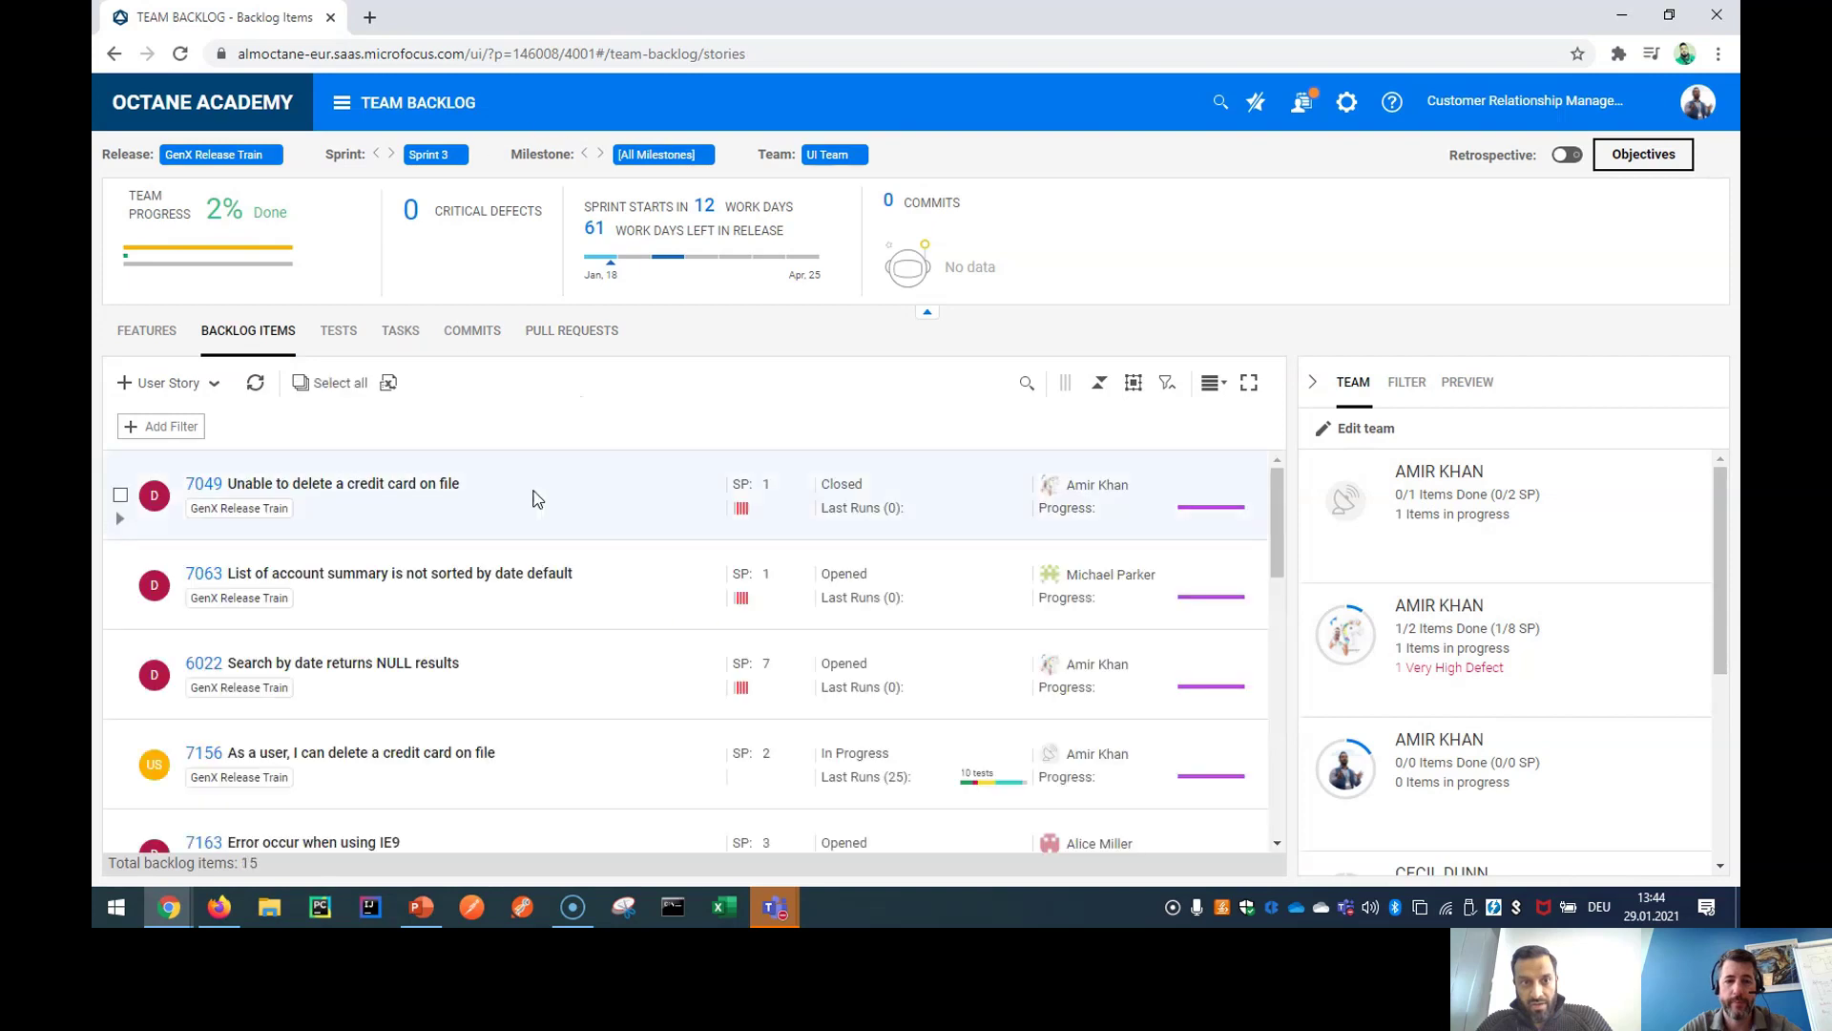
drag(500, 653, 1385, 518)
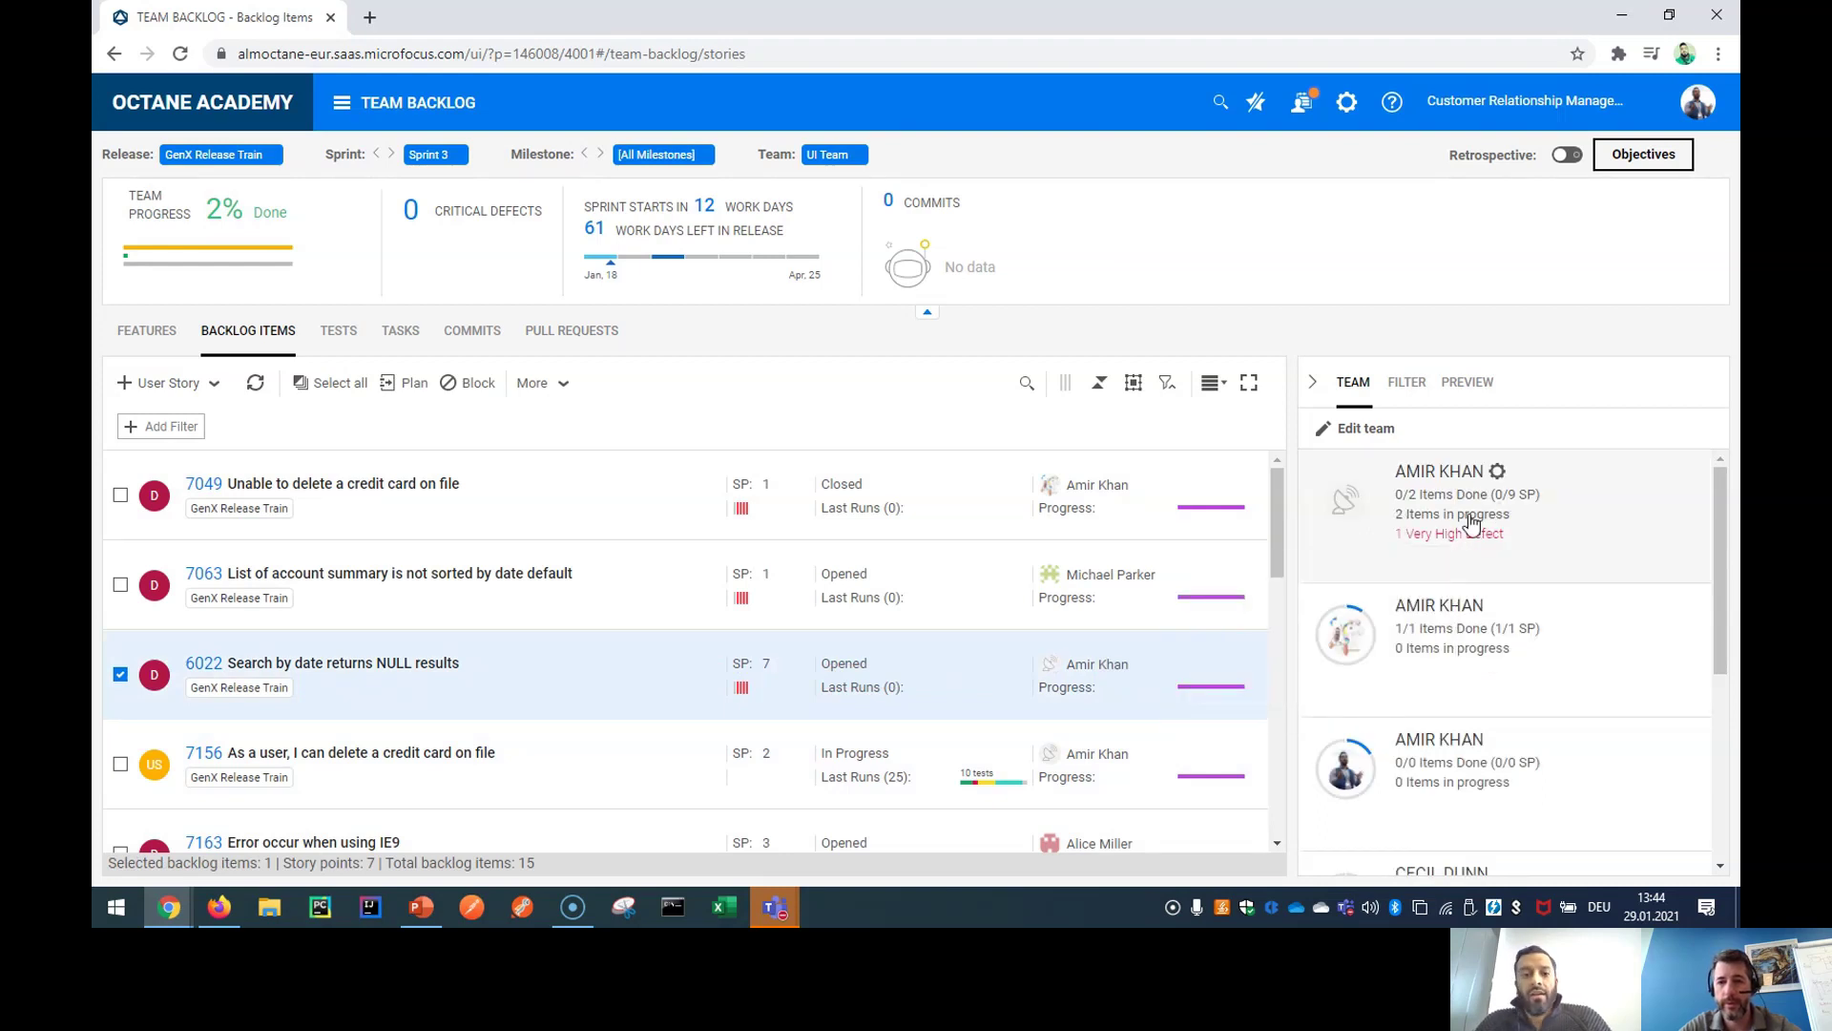
mouse_move(1384, 516)
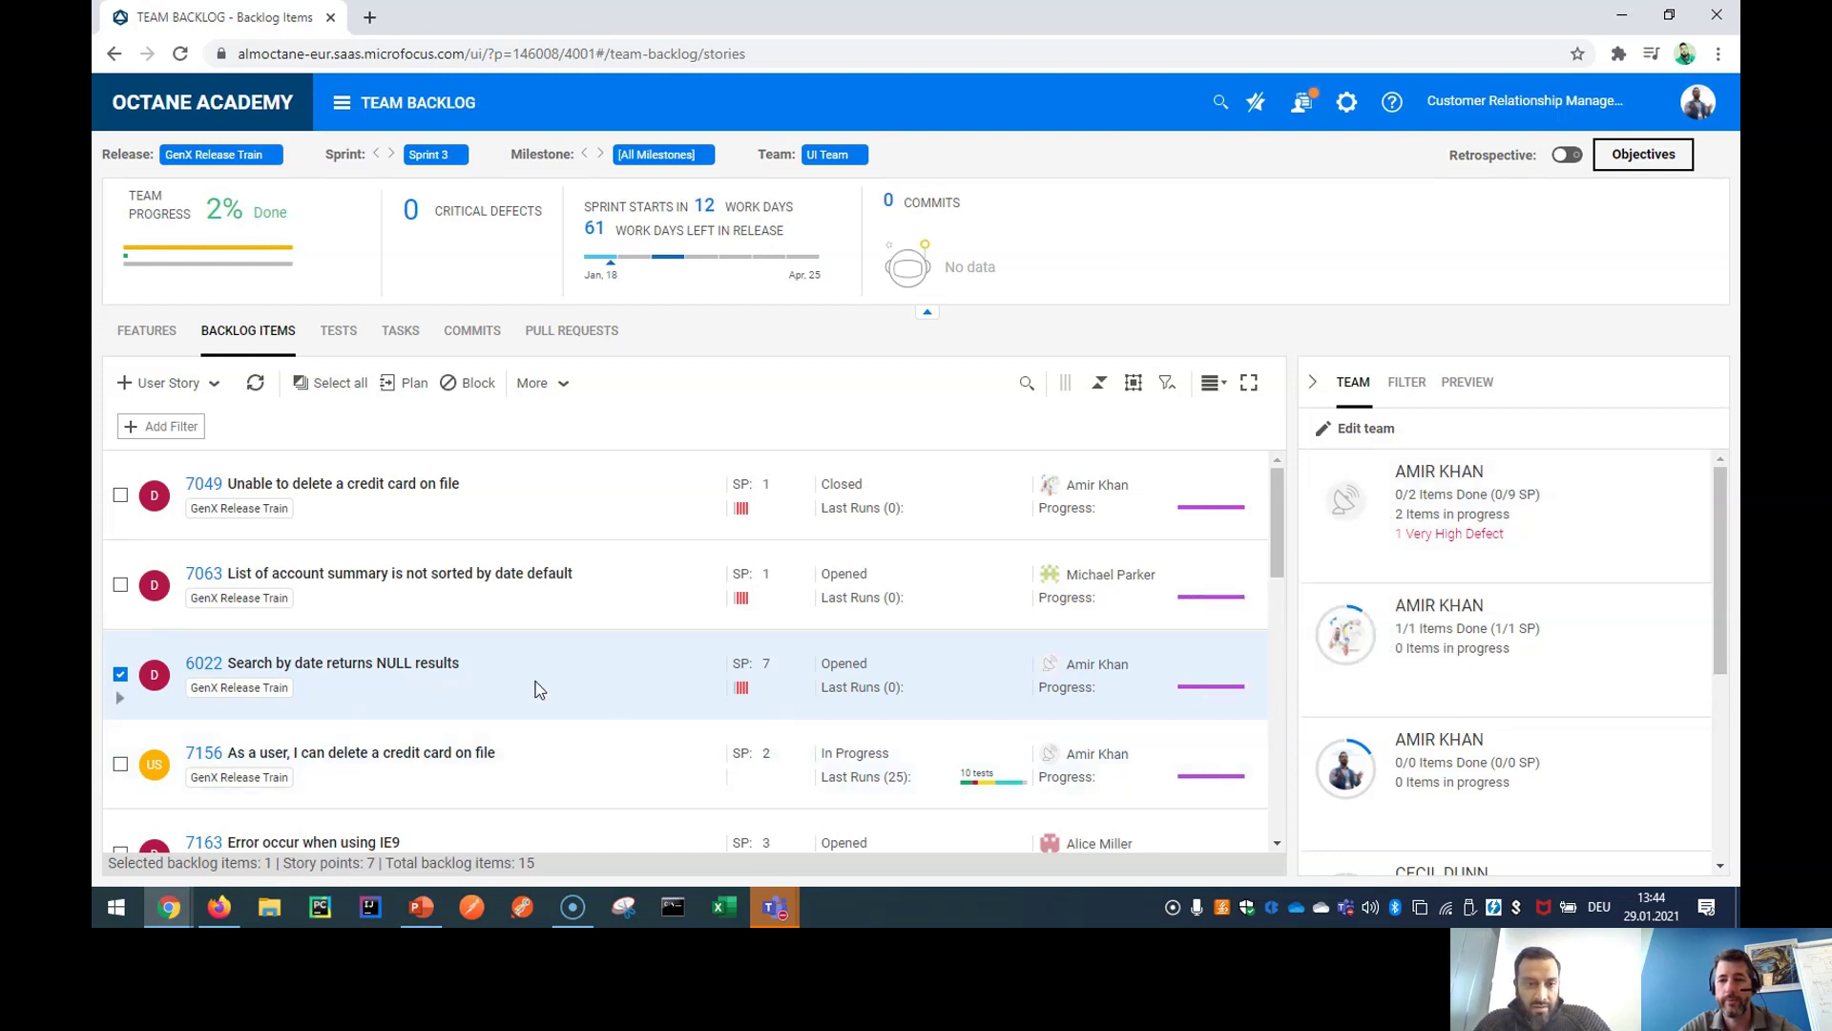
click(119, 704)
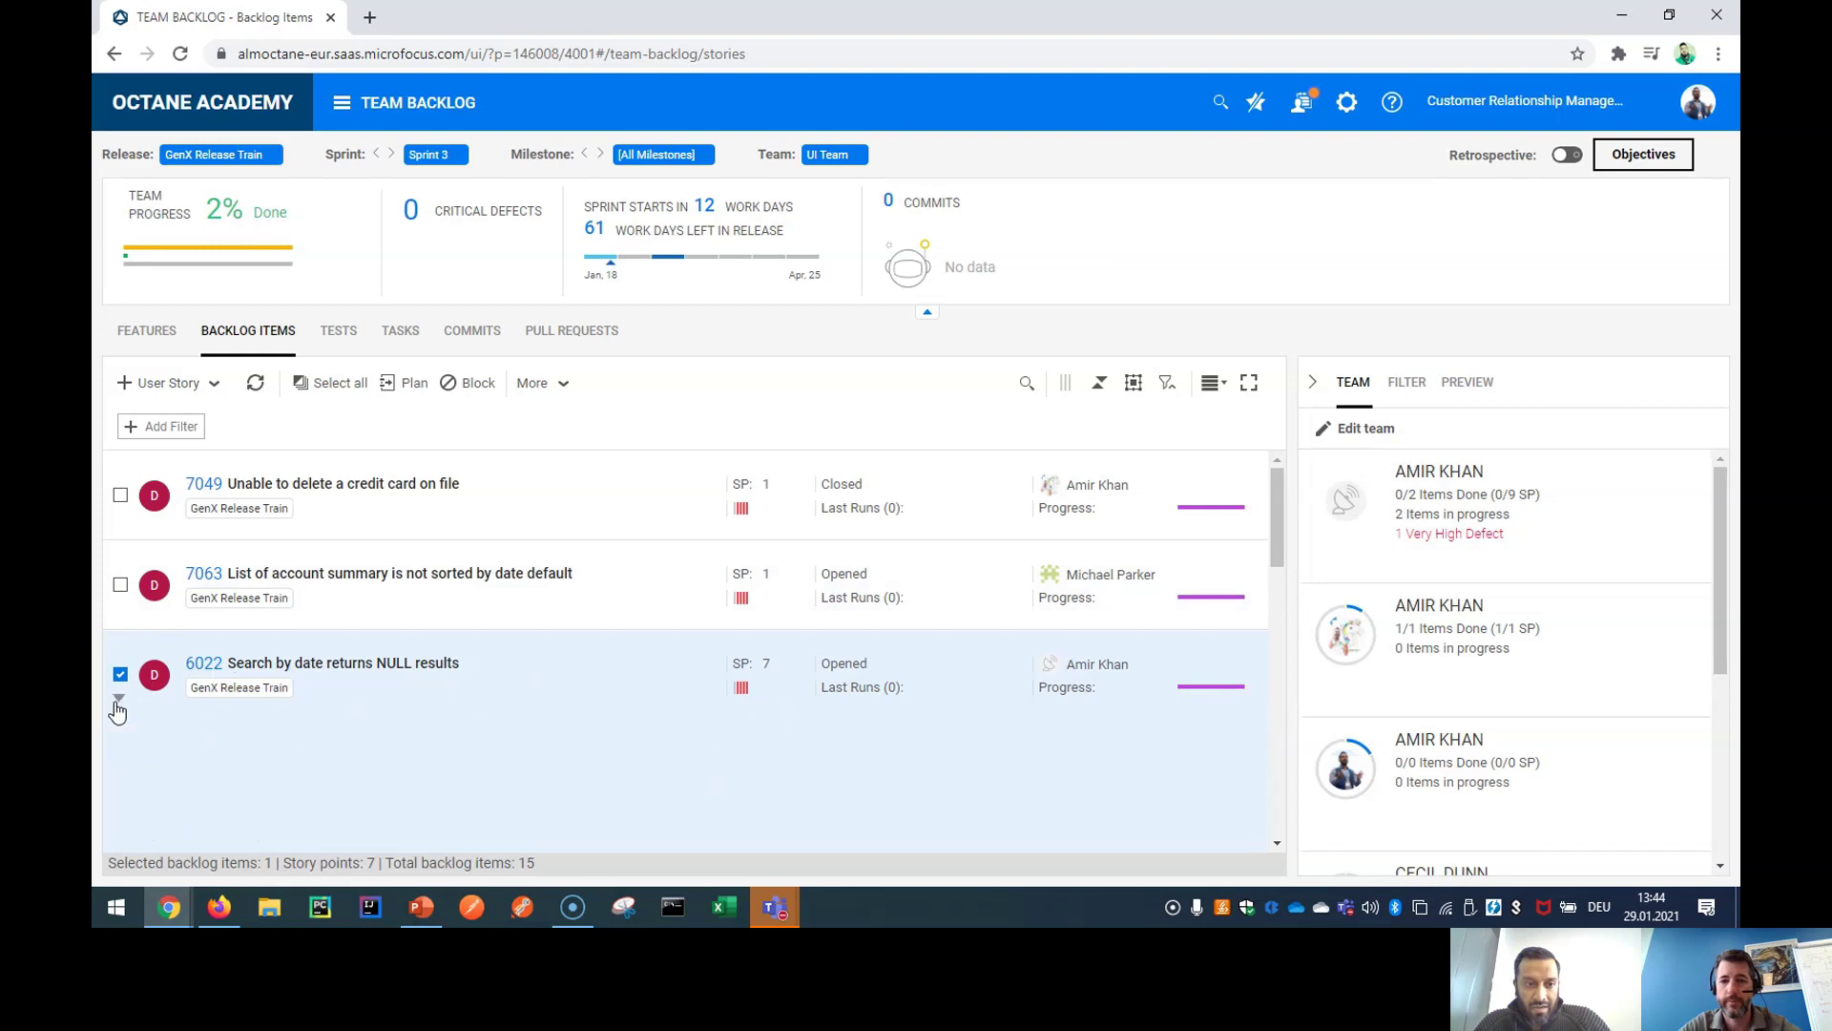
scroll(573, 725, down, 1)
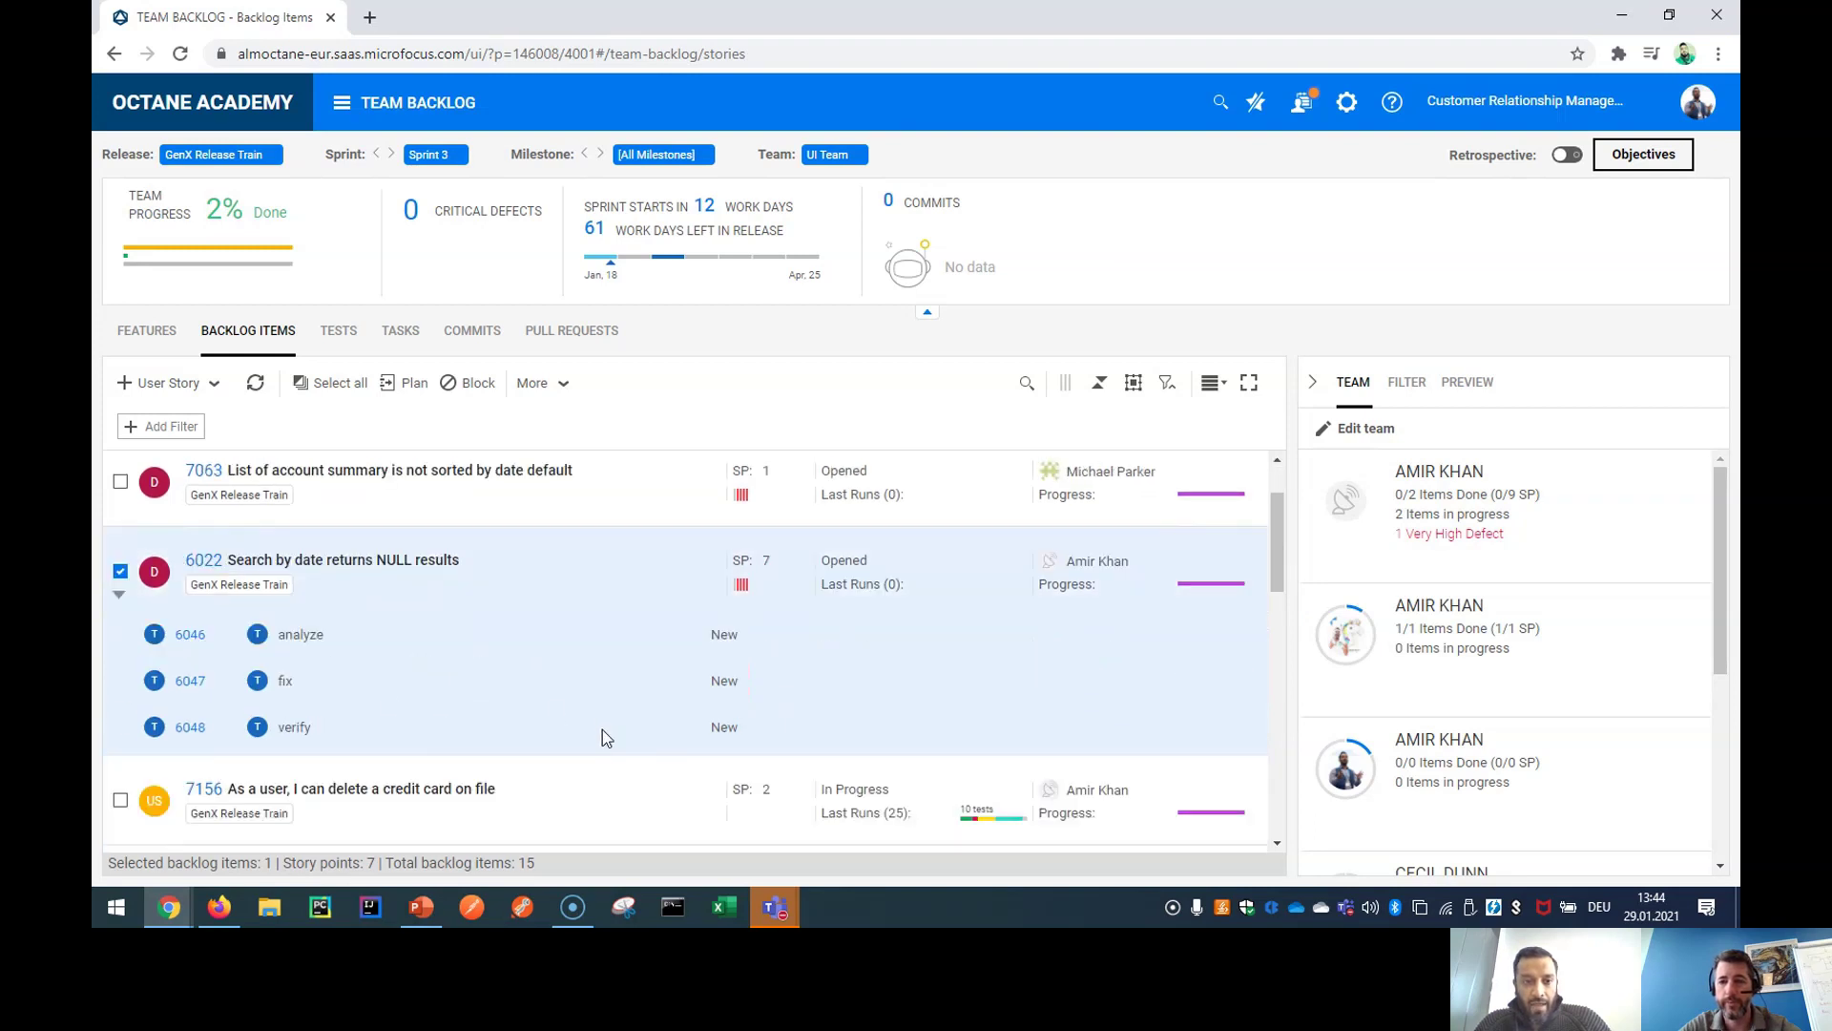
- On the task board, assign the "fix" task of defect 7049 to the first team member, then collapse its swimlane
click(392, 343)
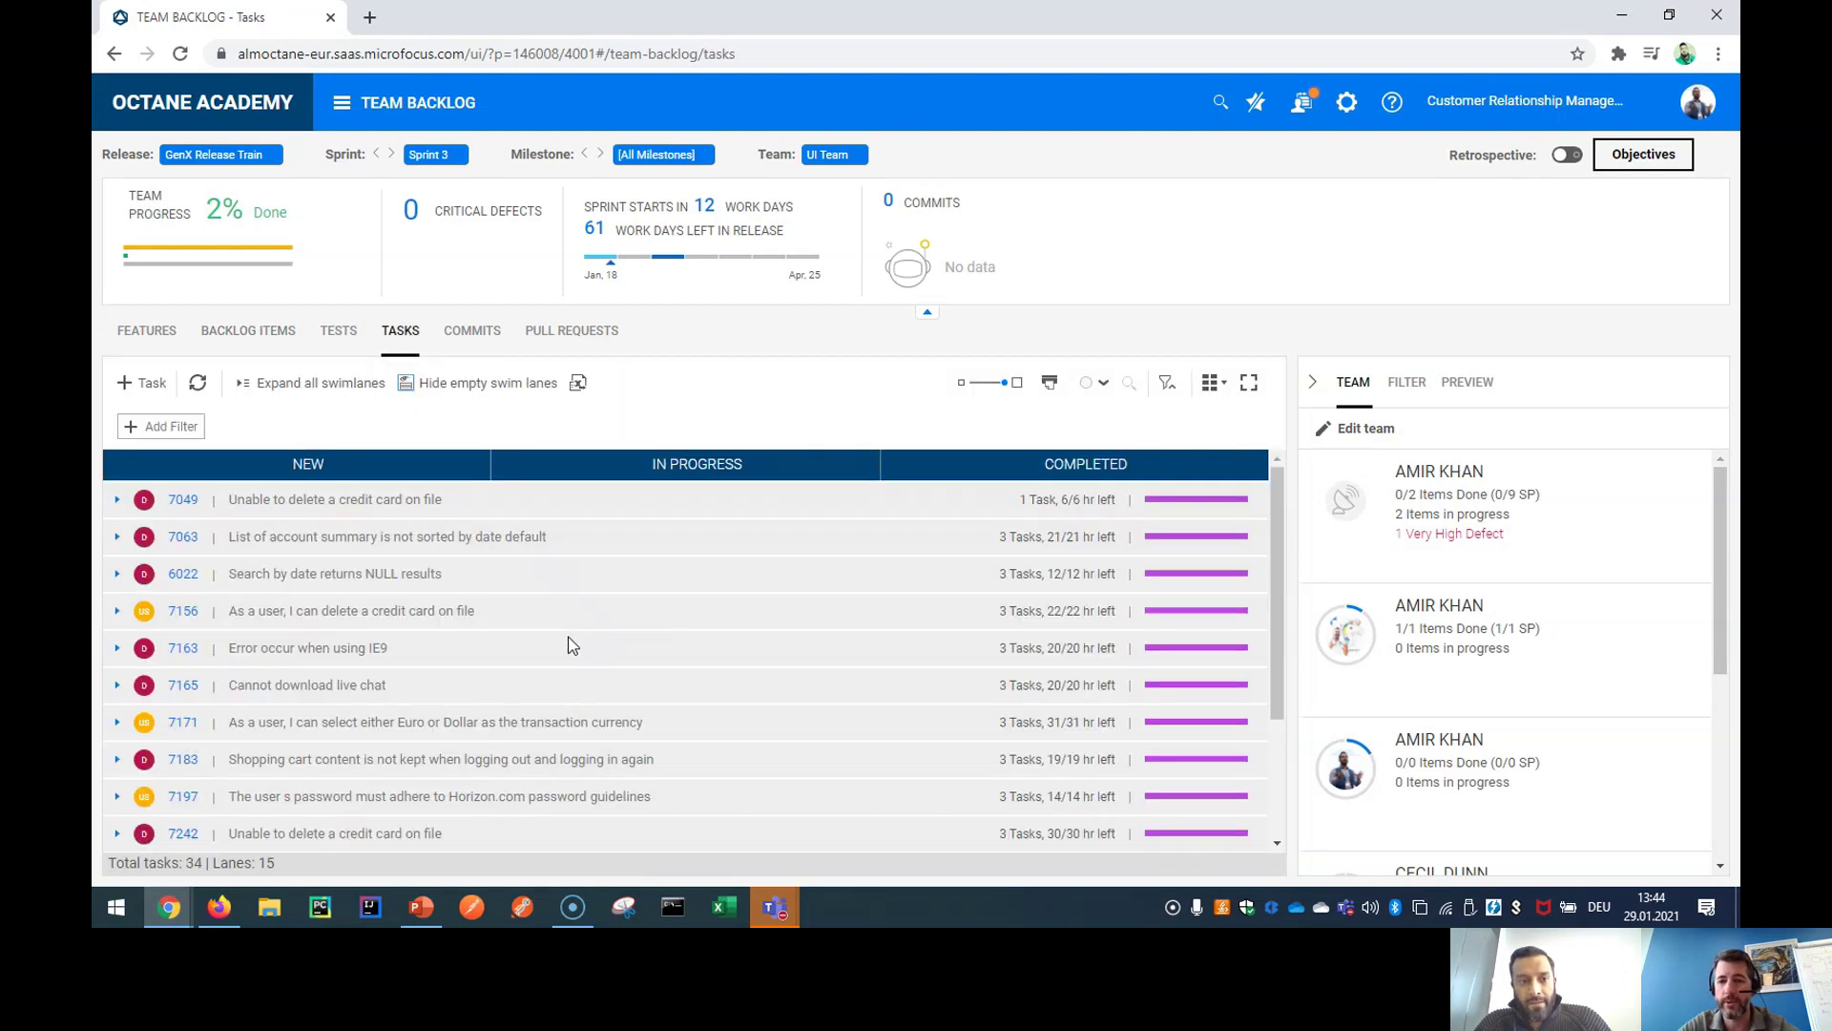
click(117, 499)
drag(254, 590, 1458, 530)
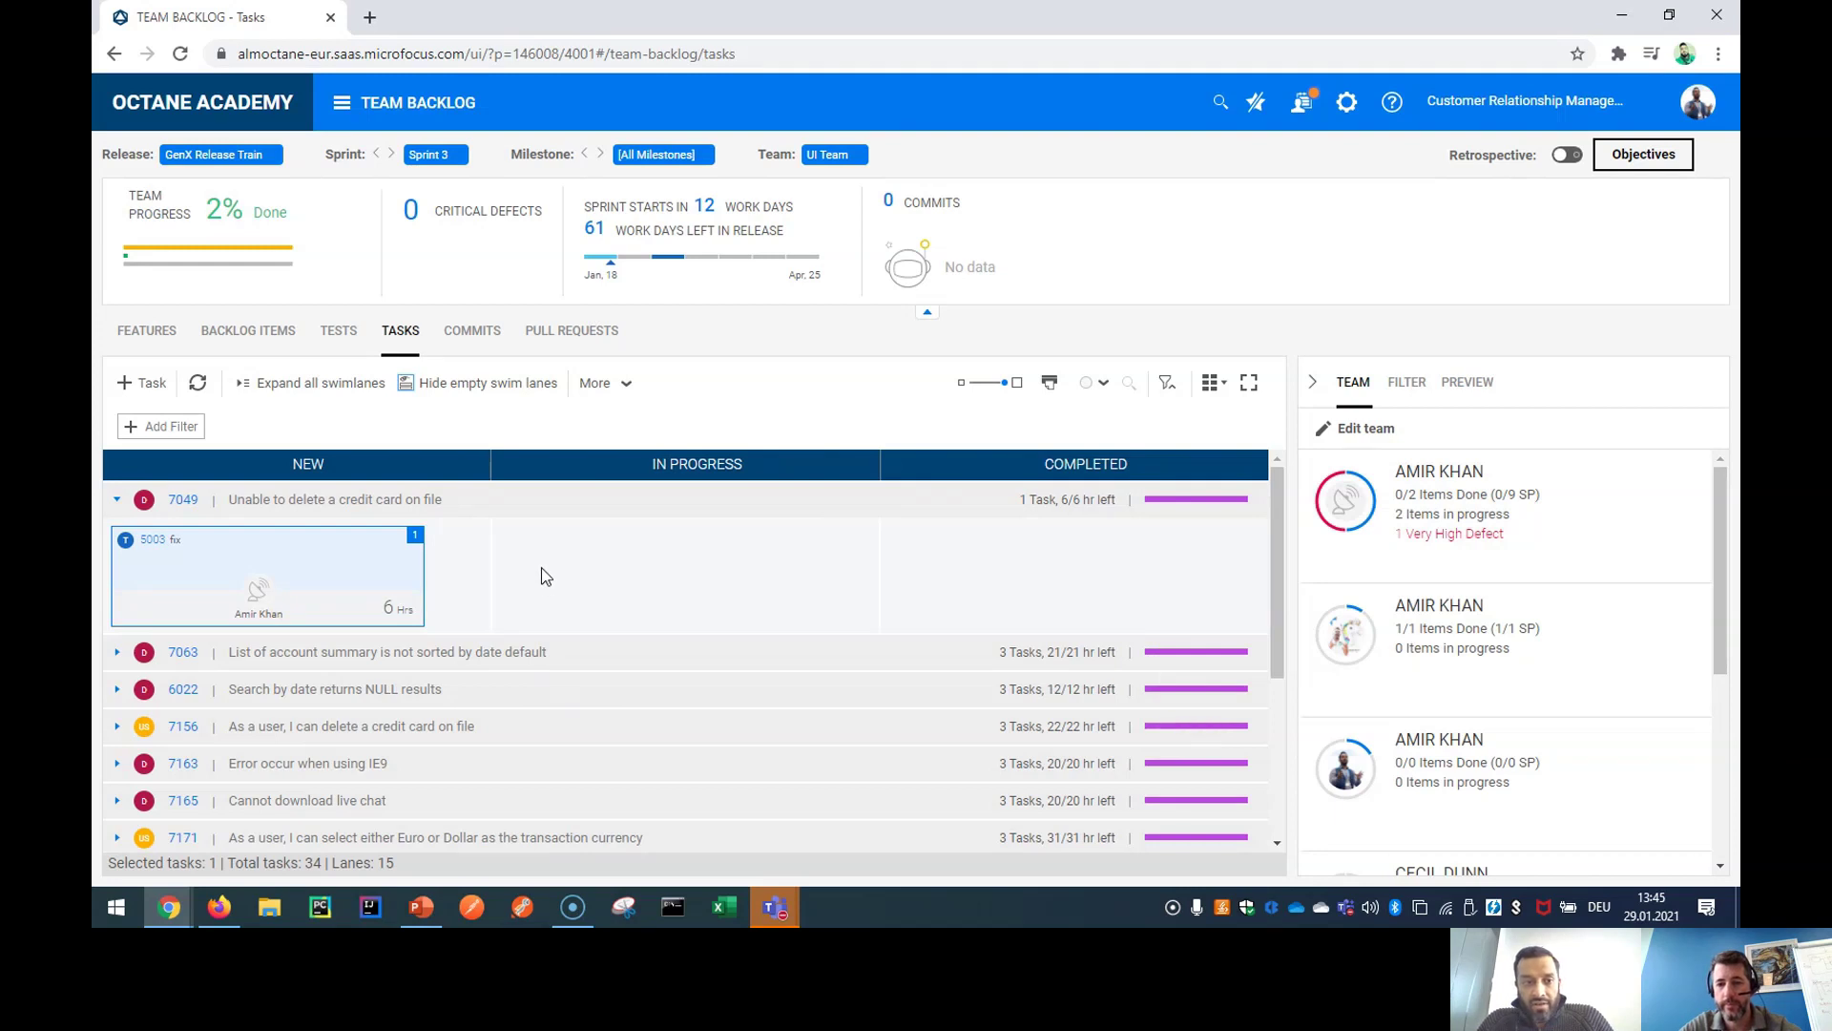
click(119, 508)
click(118, 506)
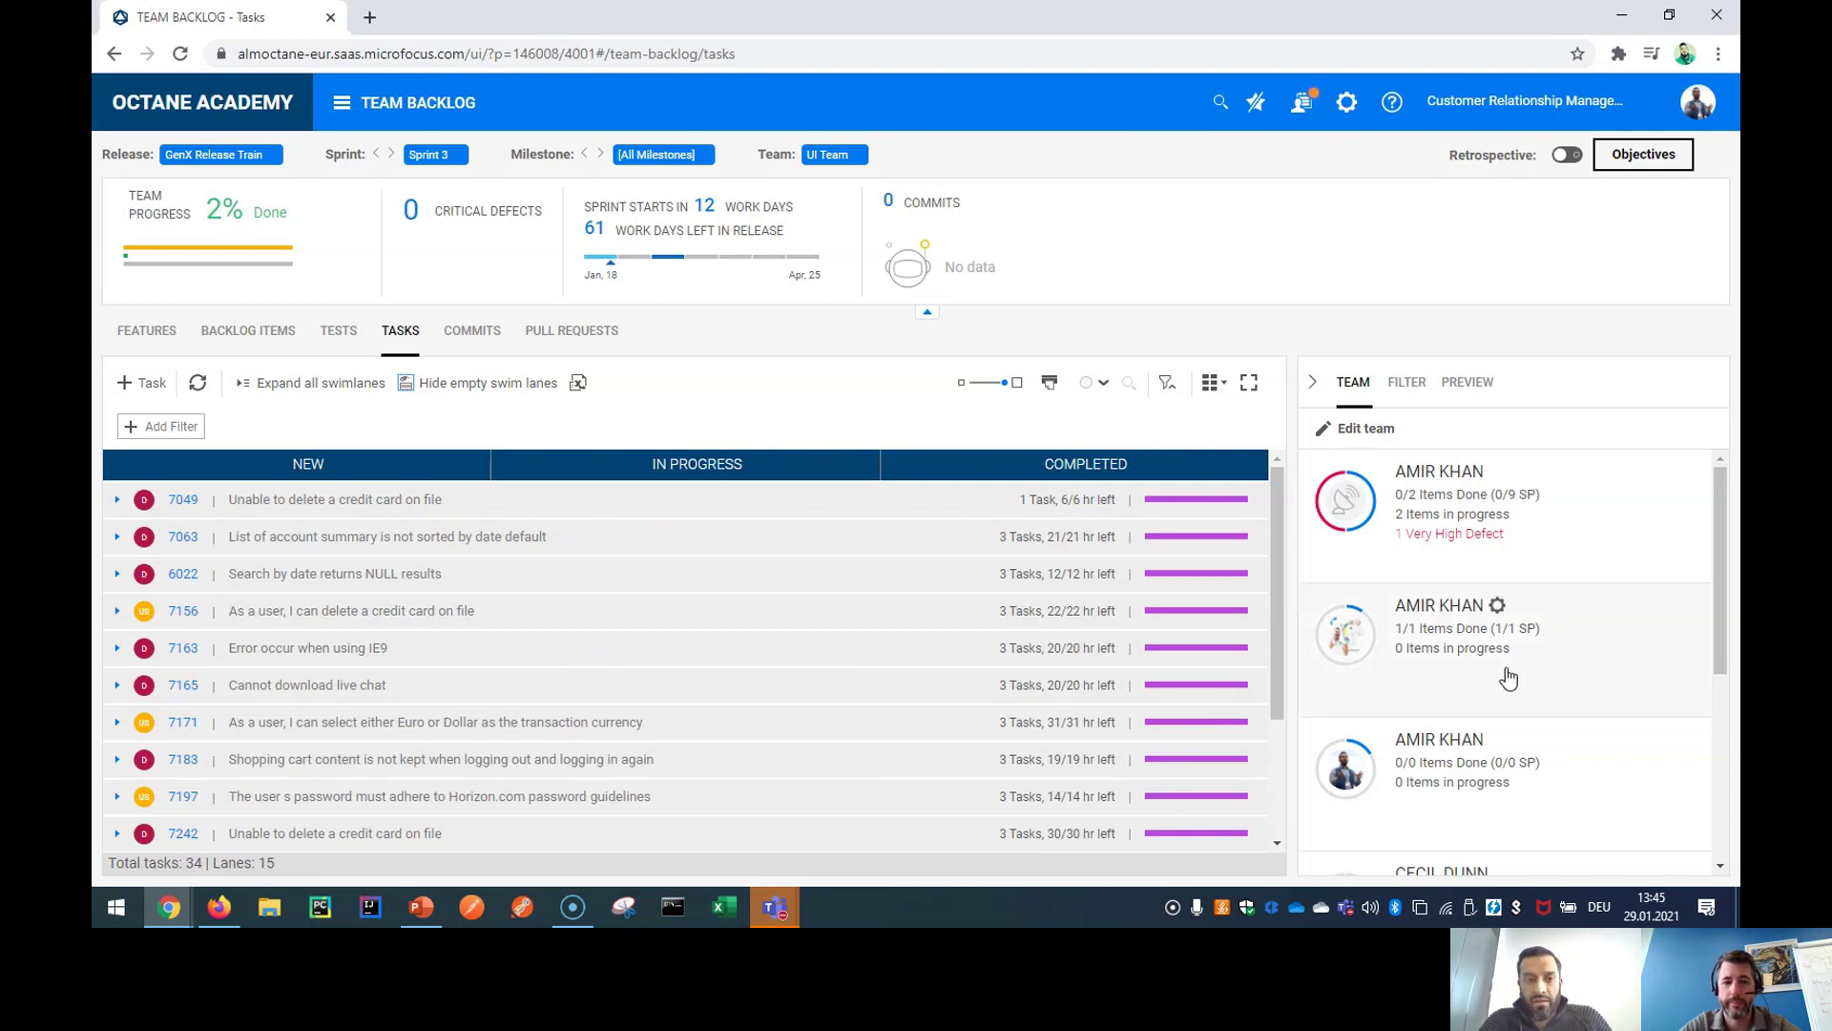
- Return to the backlog items and group them by the Team field
click(277, 341)
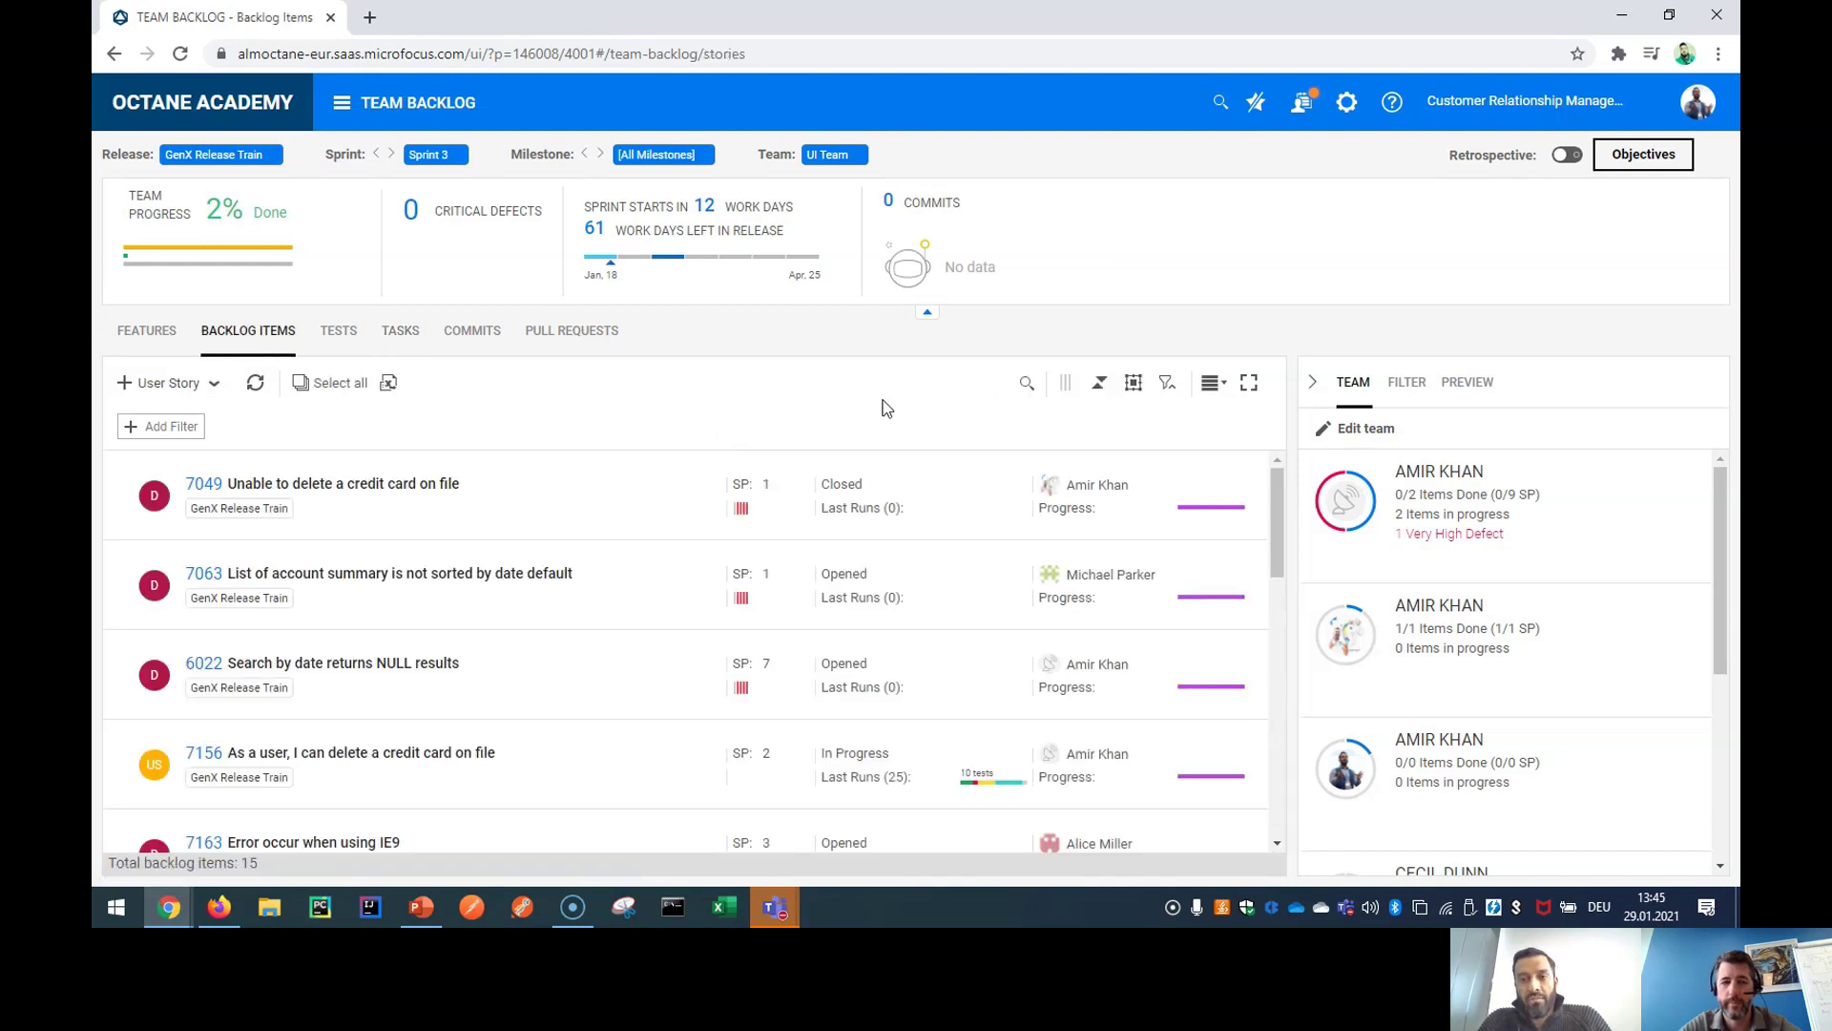
click(1133, 392)
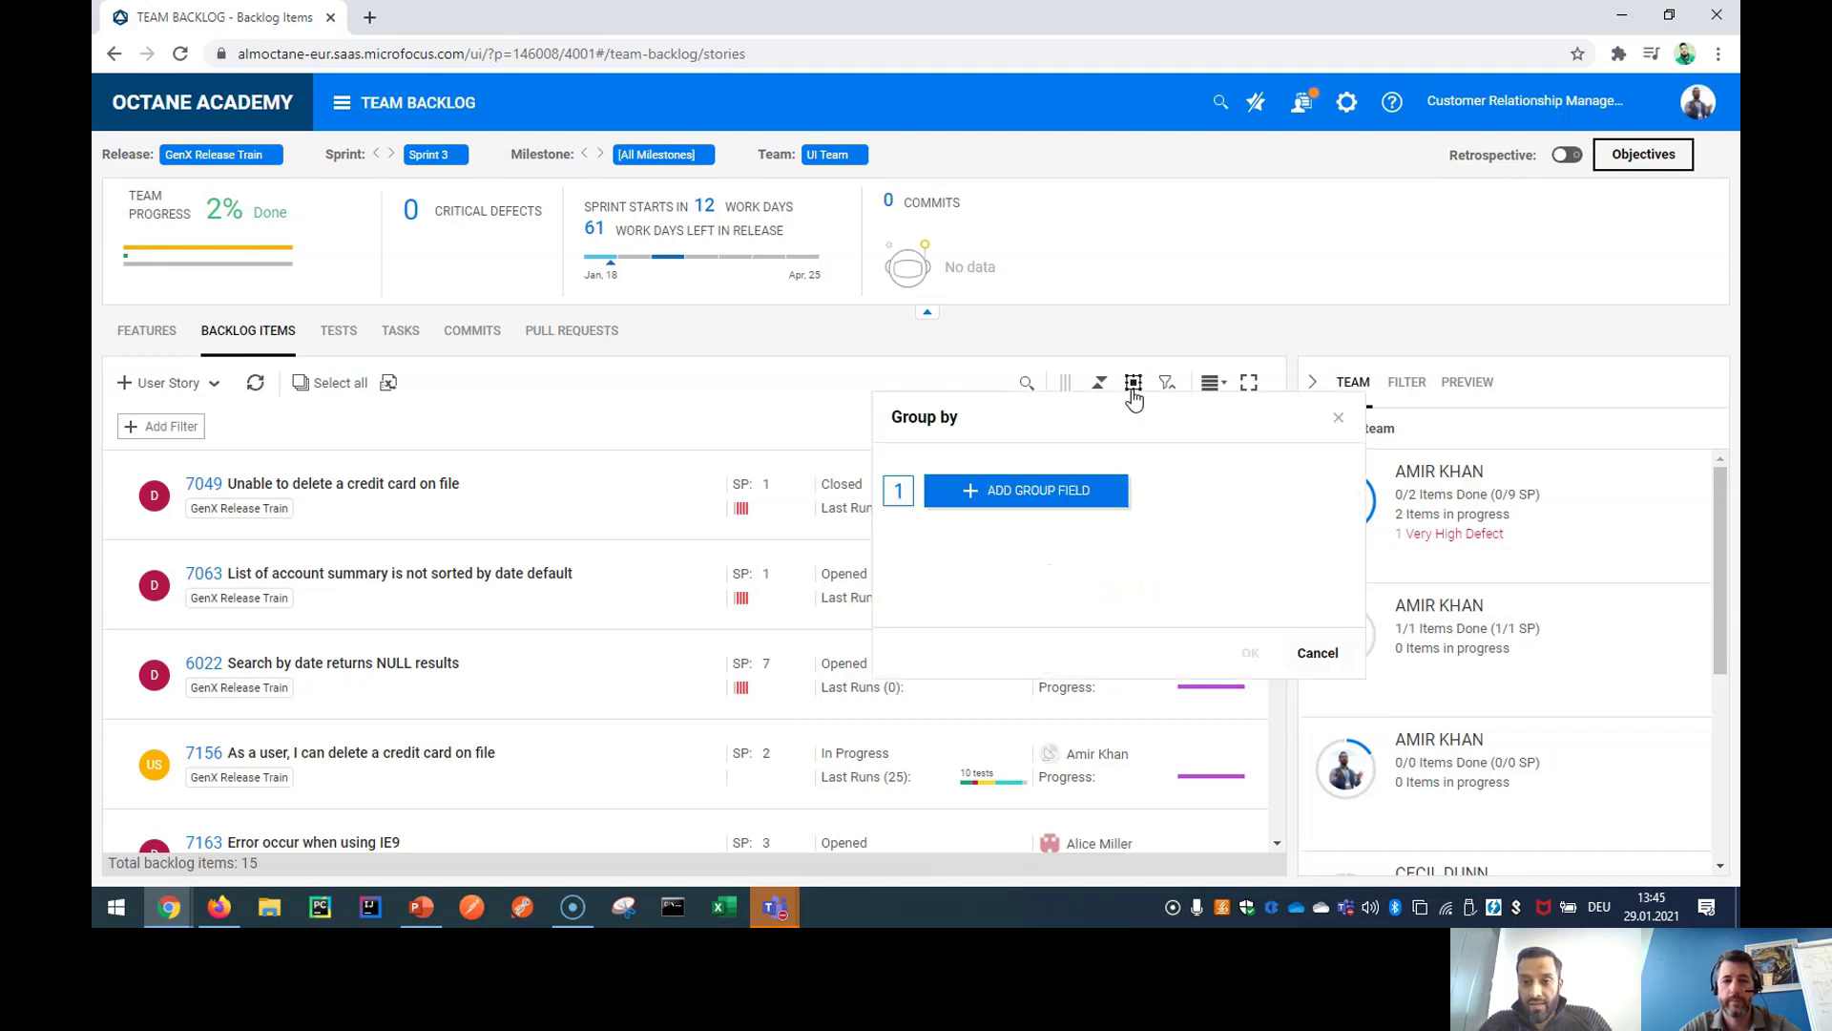
click(1047, 497)
text(team)
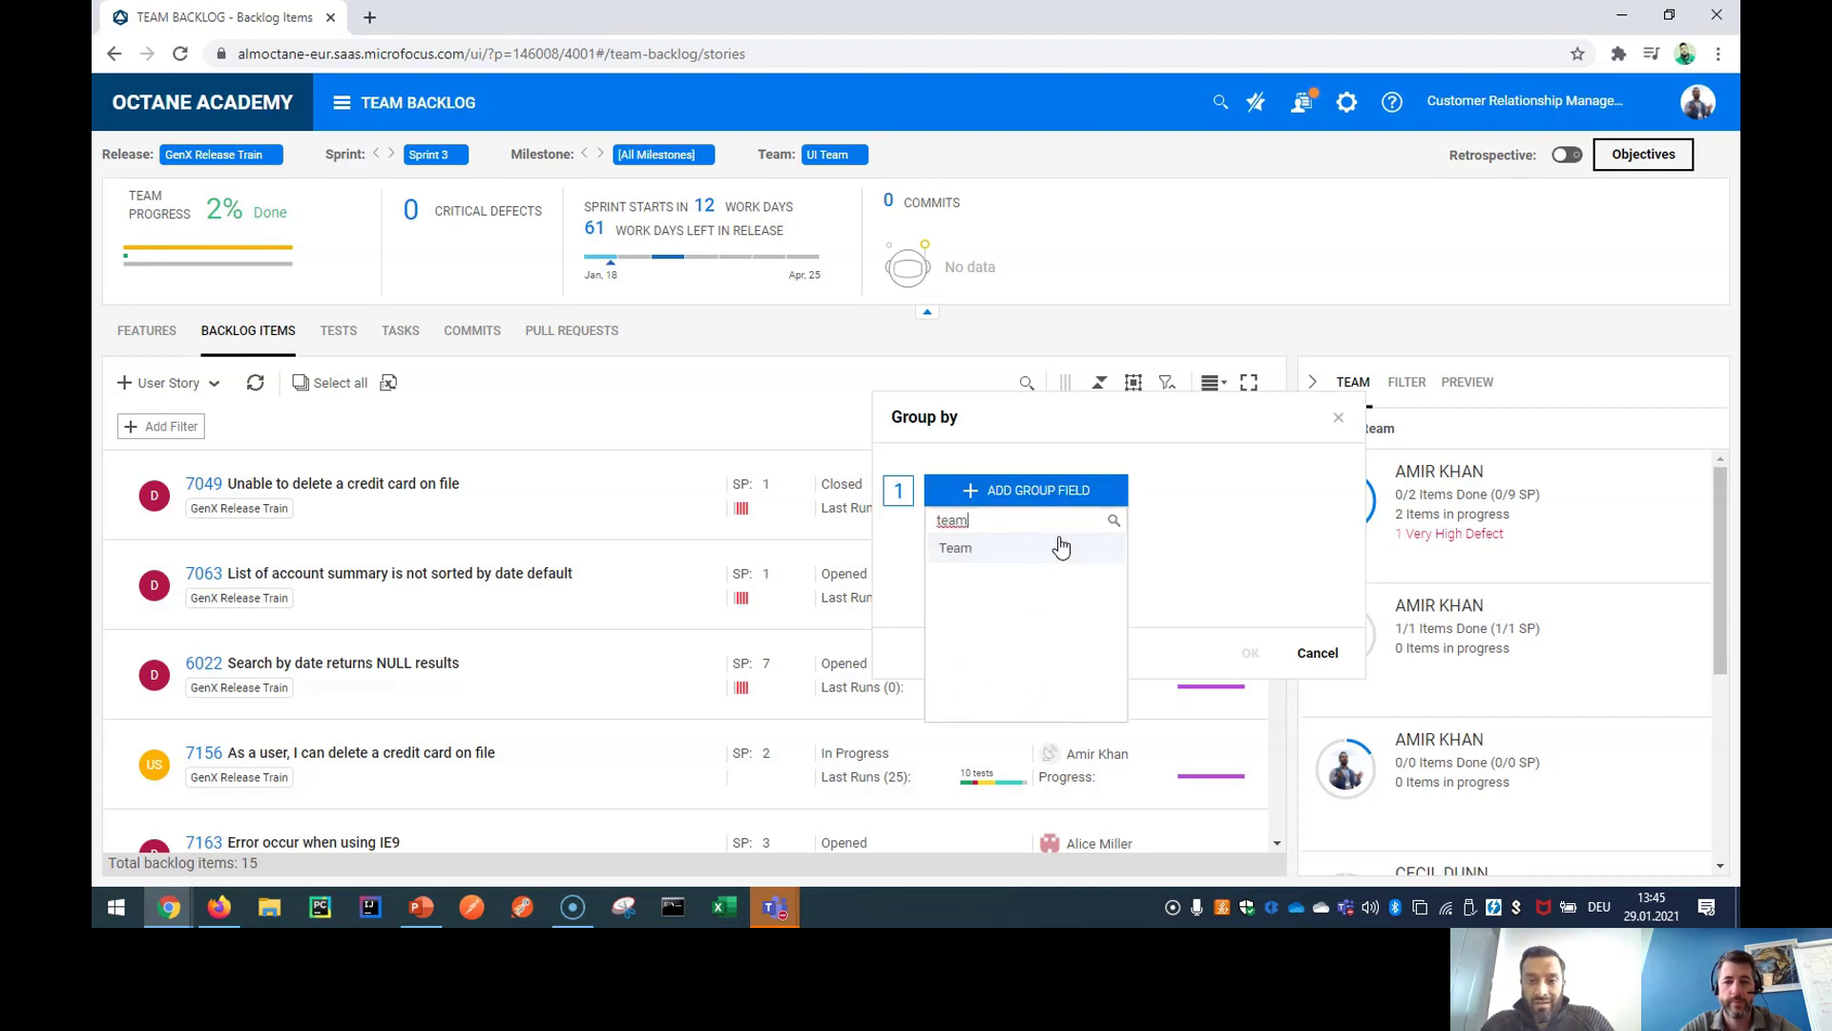
click(1057, 547)
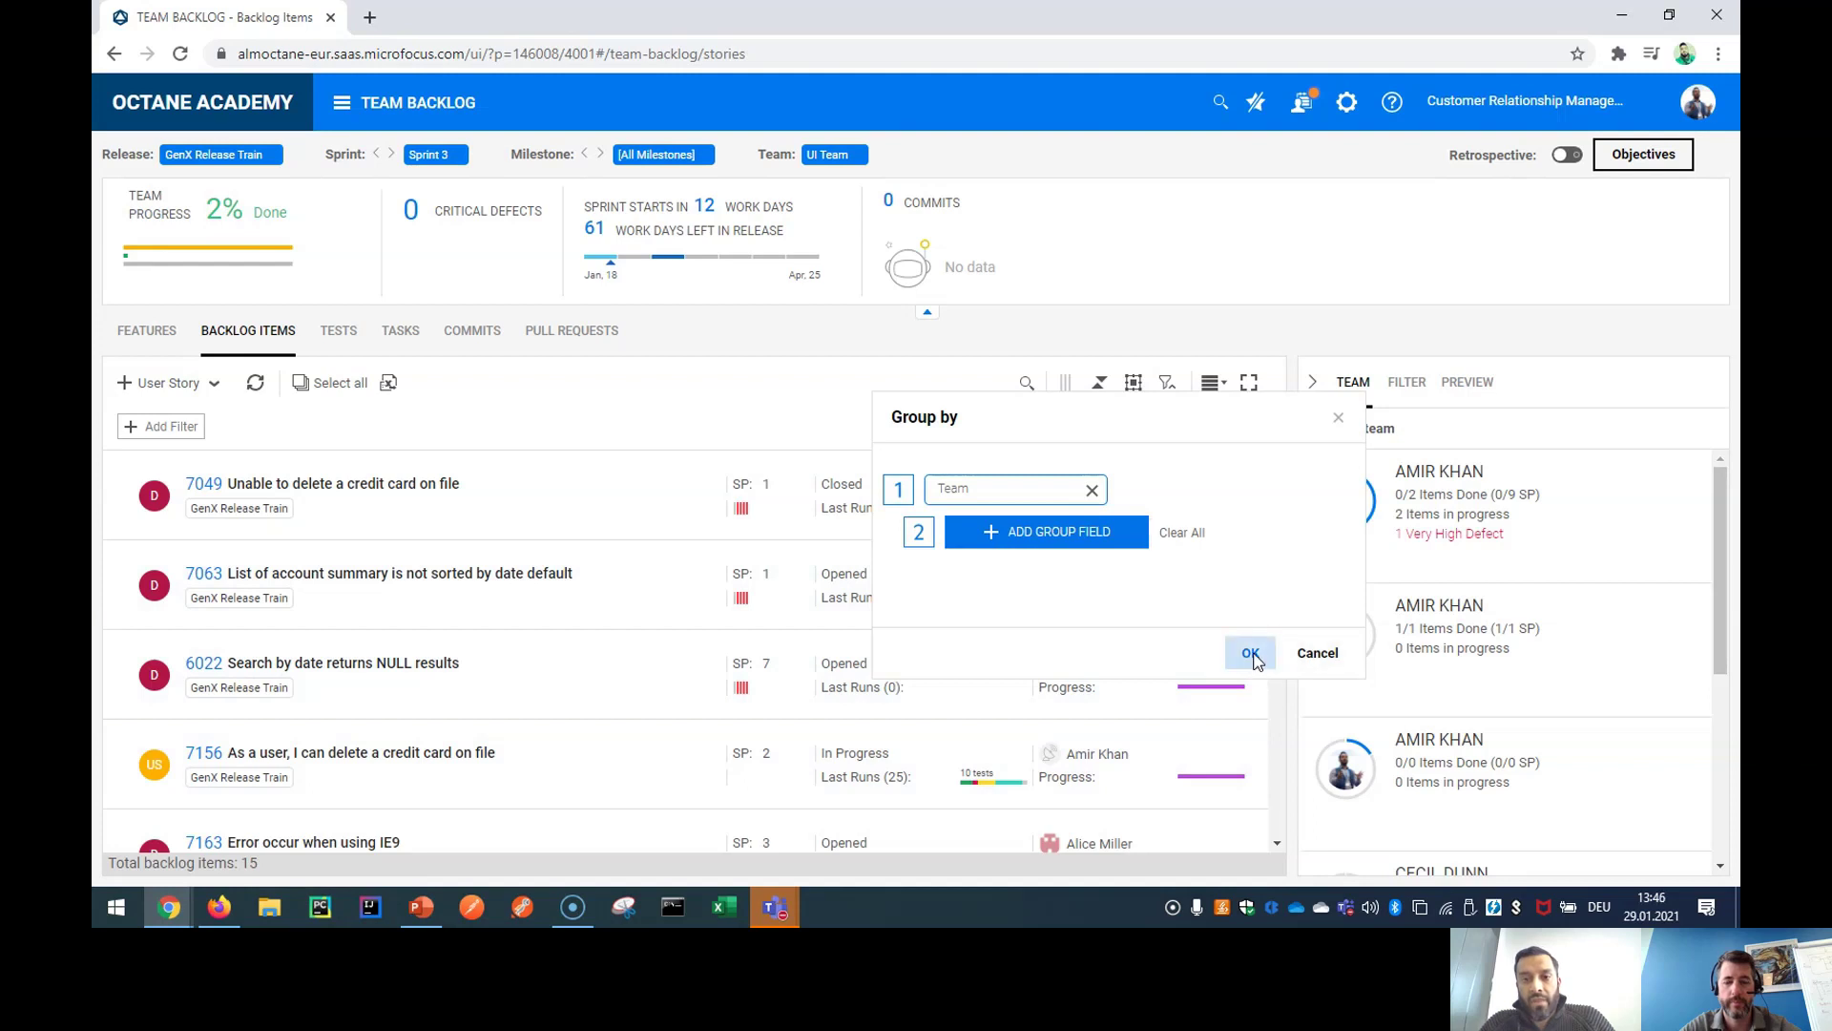
click(1250, 655)
- Clear the UI Team and Sprint 3 filters from the grouped backlog items
click(858, 154)
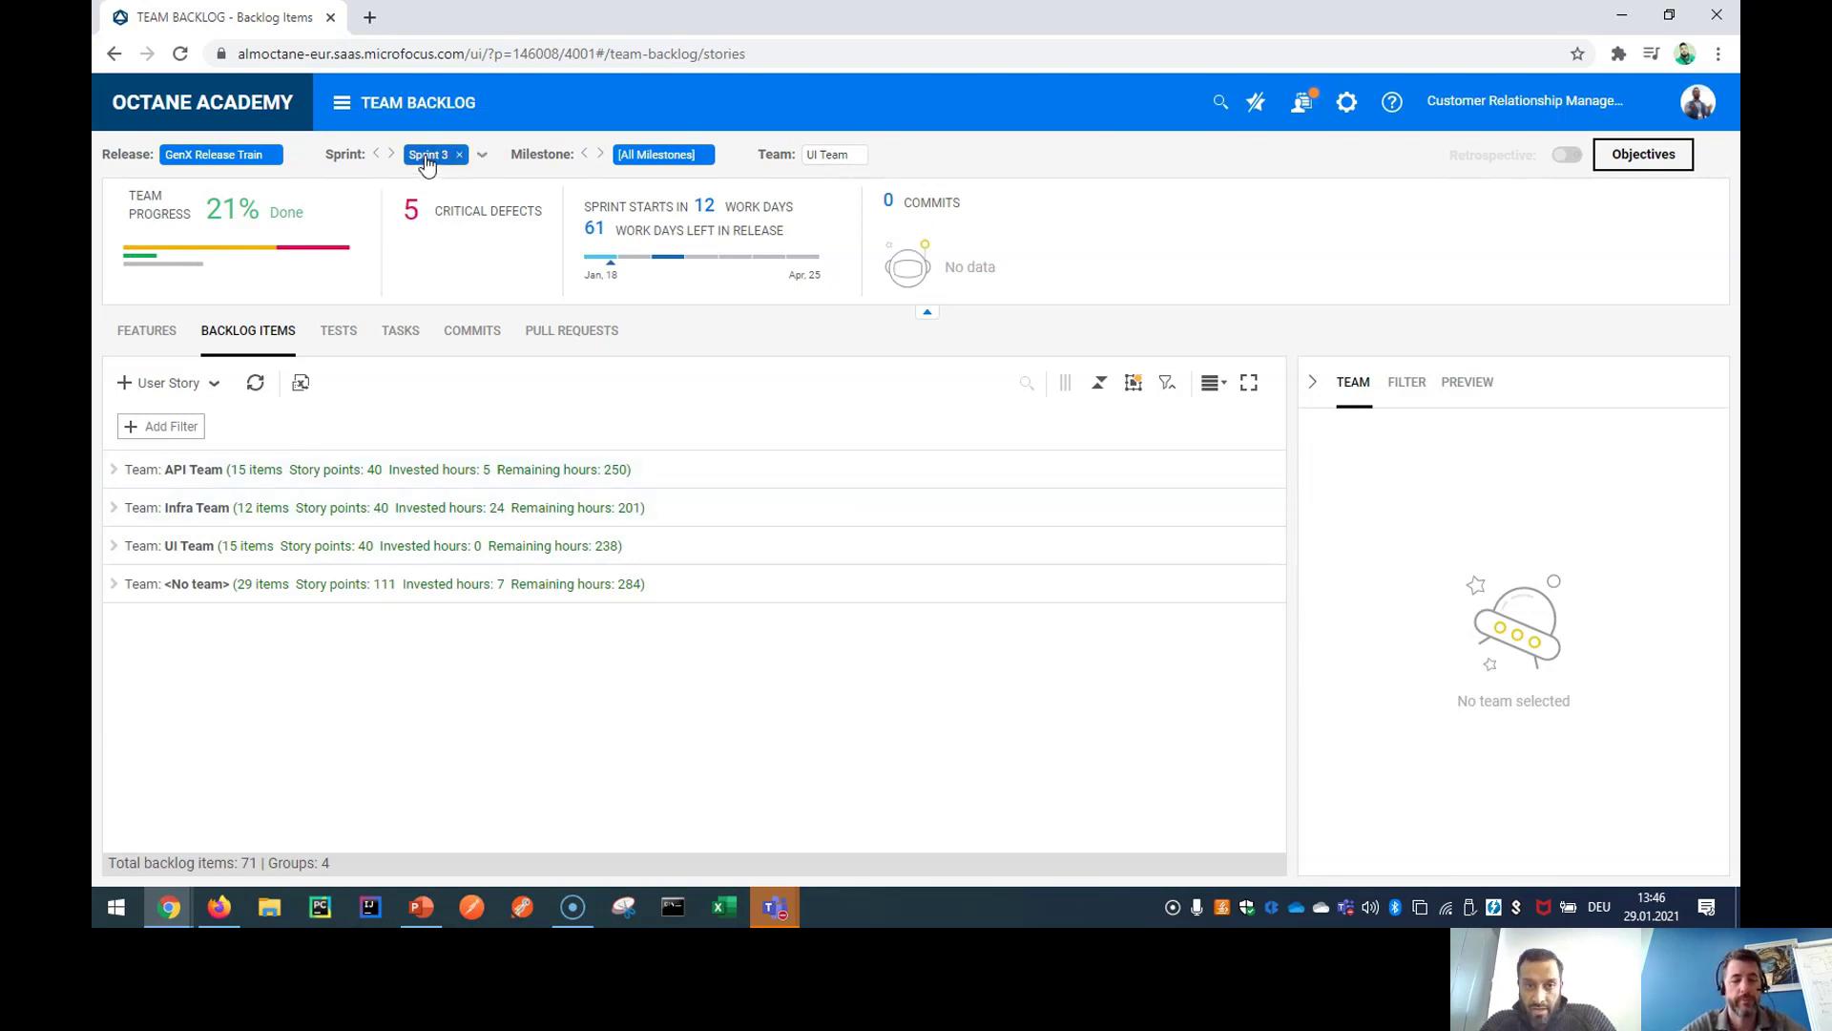
click(459, 155)
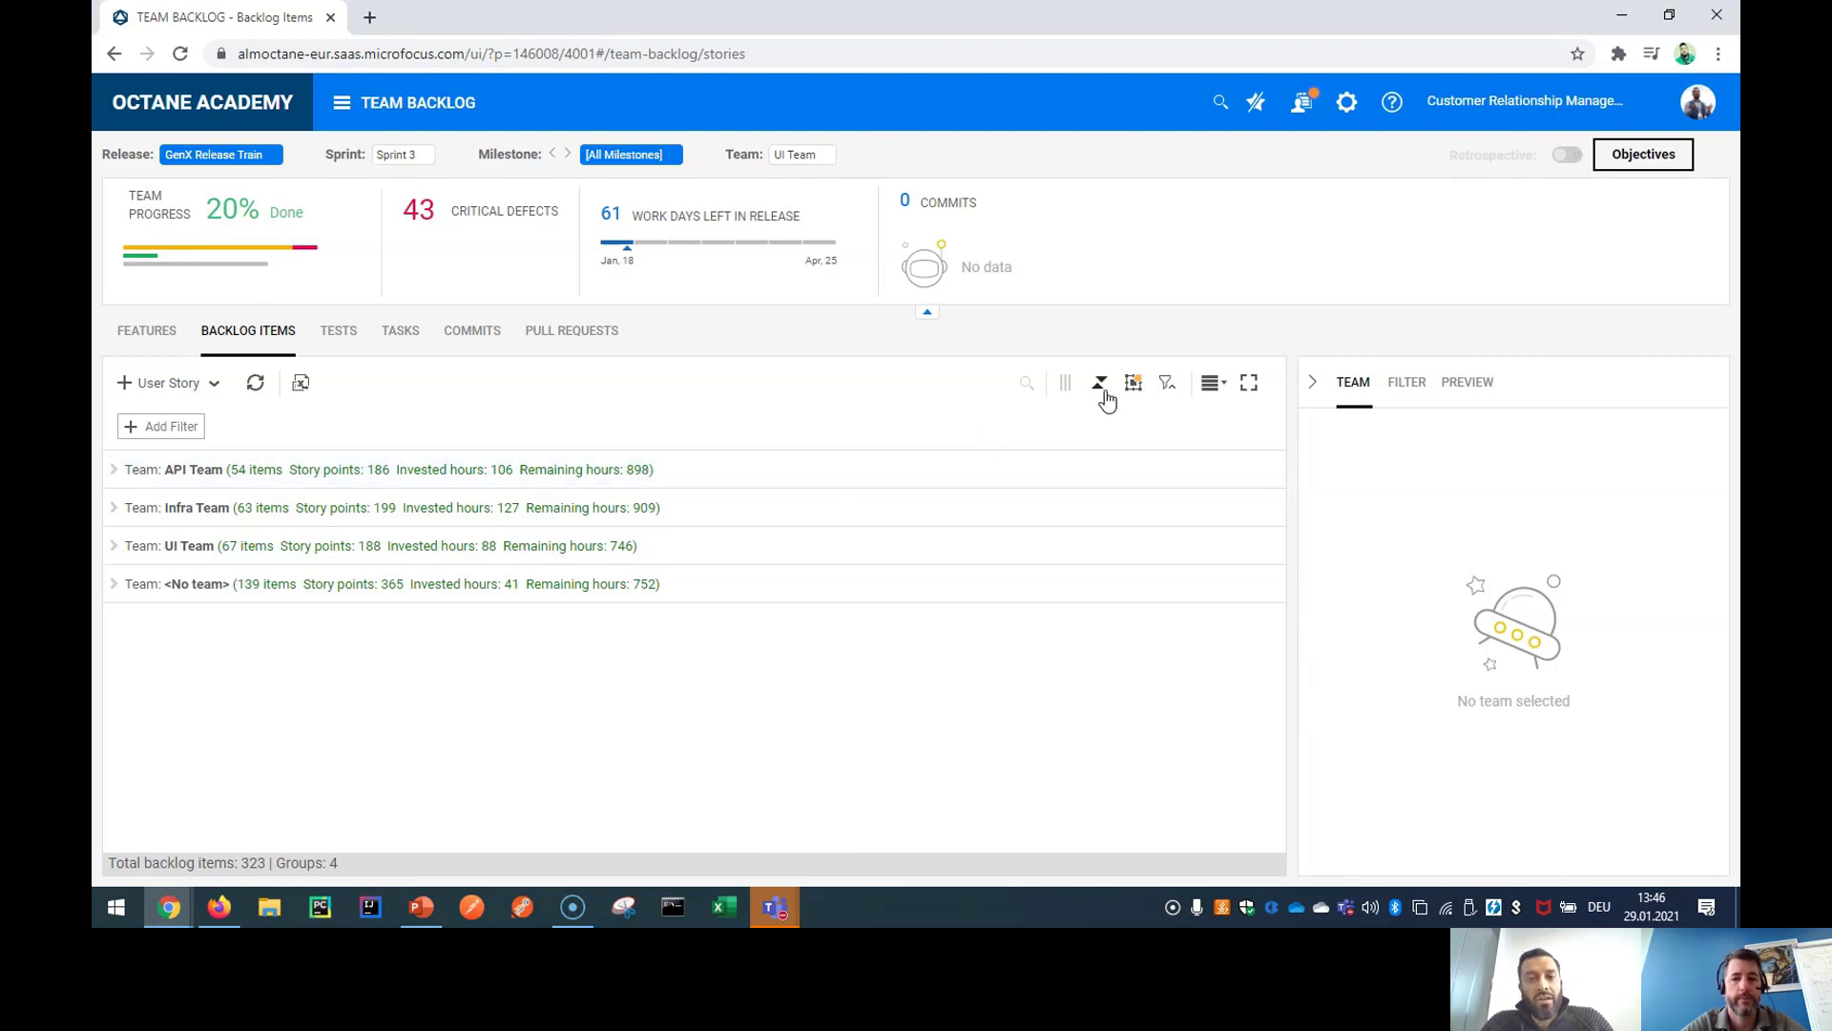
- Apply and clear the Sprint 3 filter, and add Sprint as the second grouping level under Team
click(418, 159)
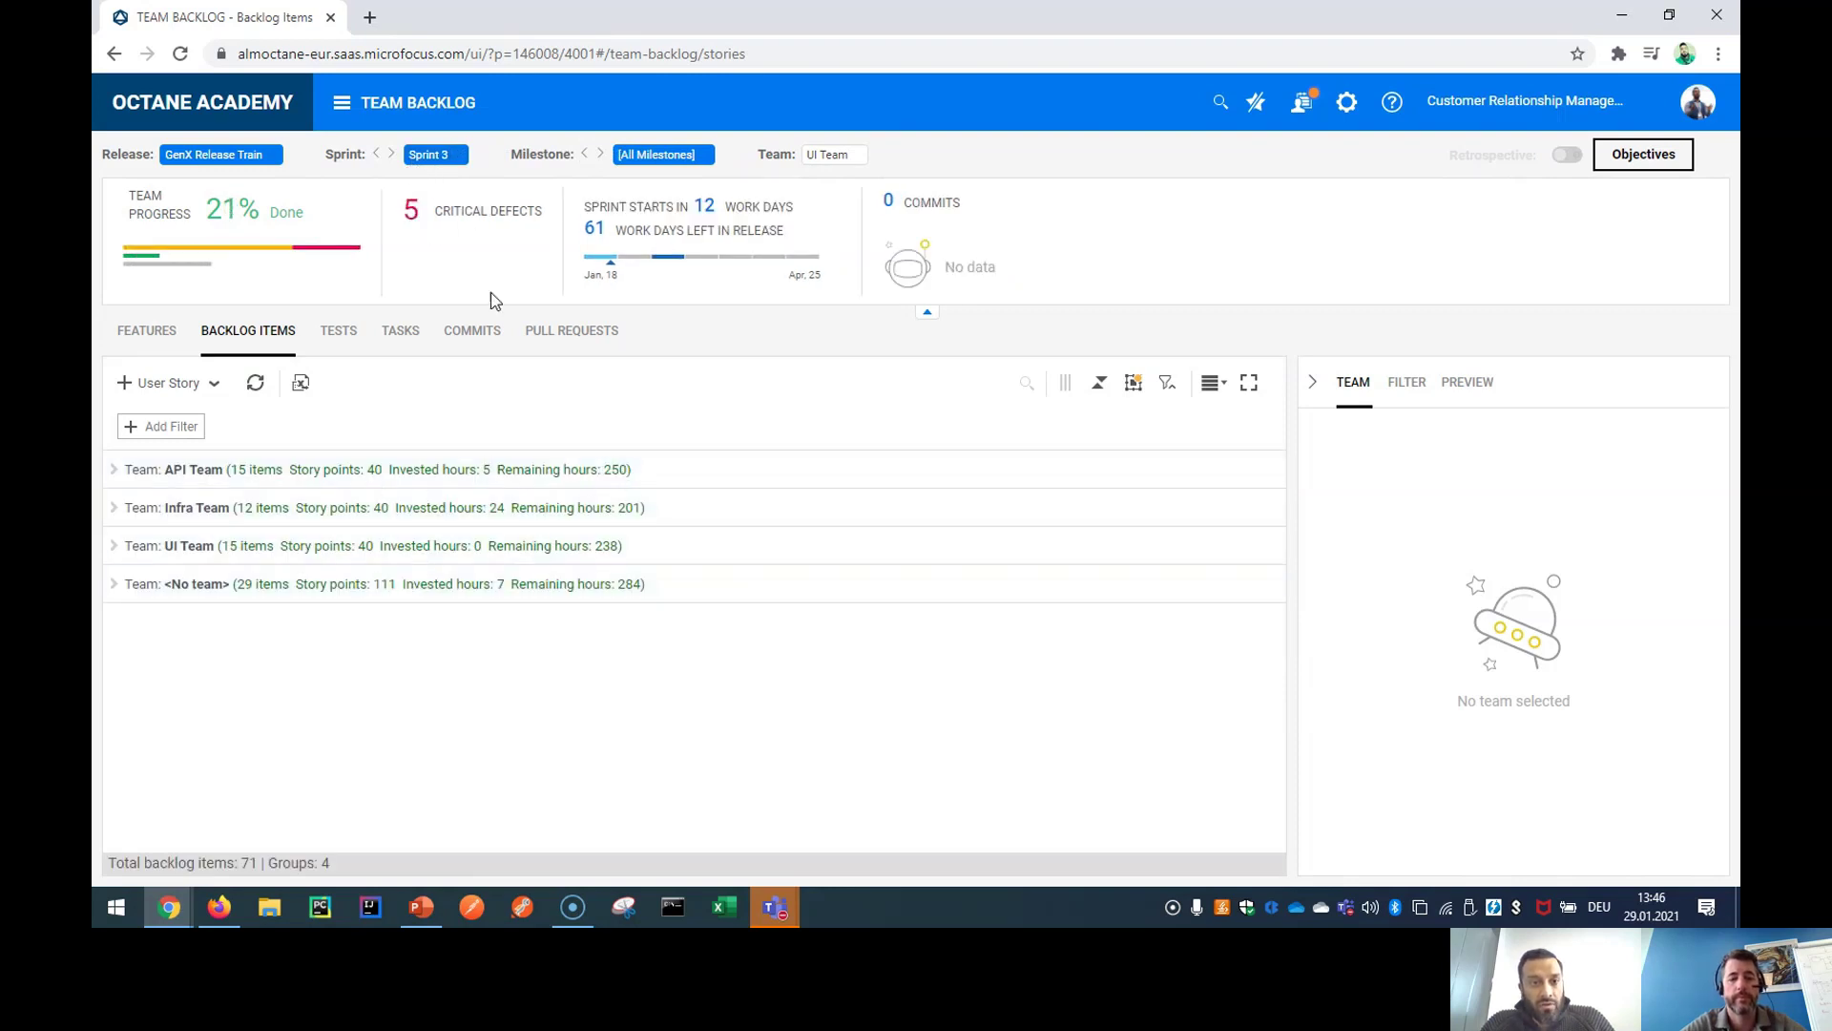
click(459, 155)
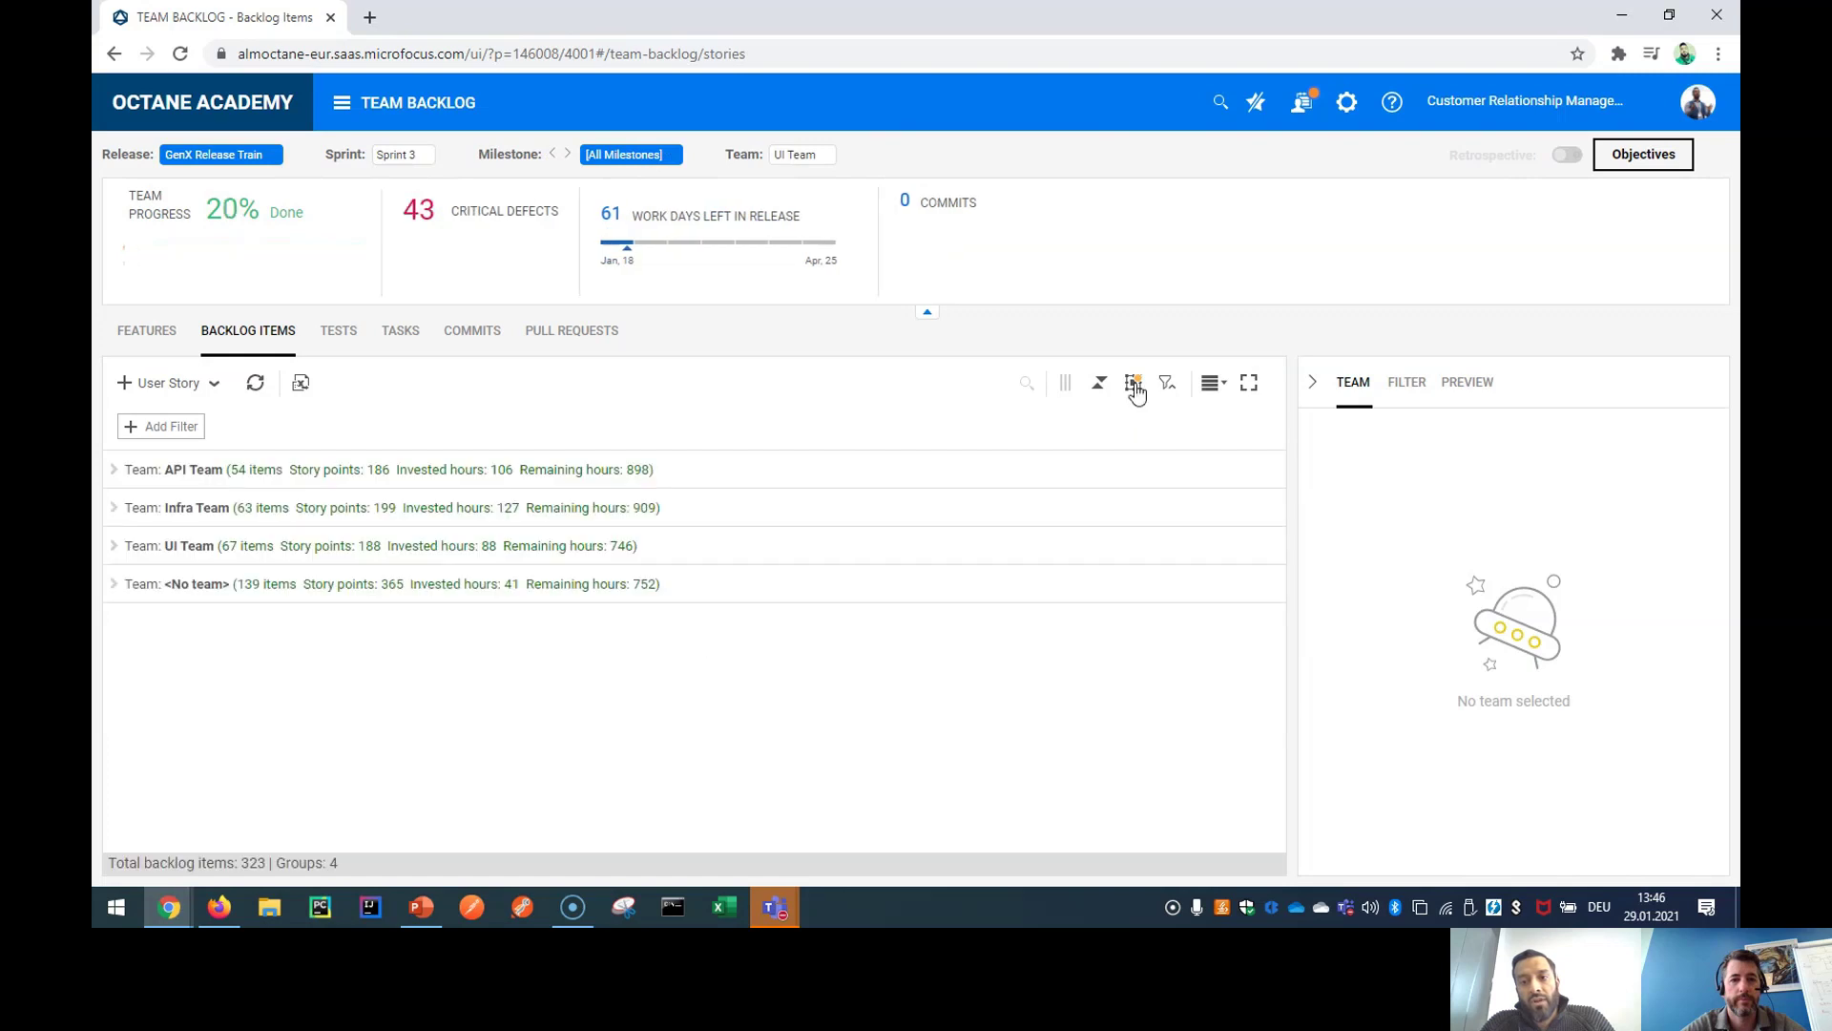
click(1134, 383)
click(1089, 535)
text(sprint)
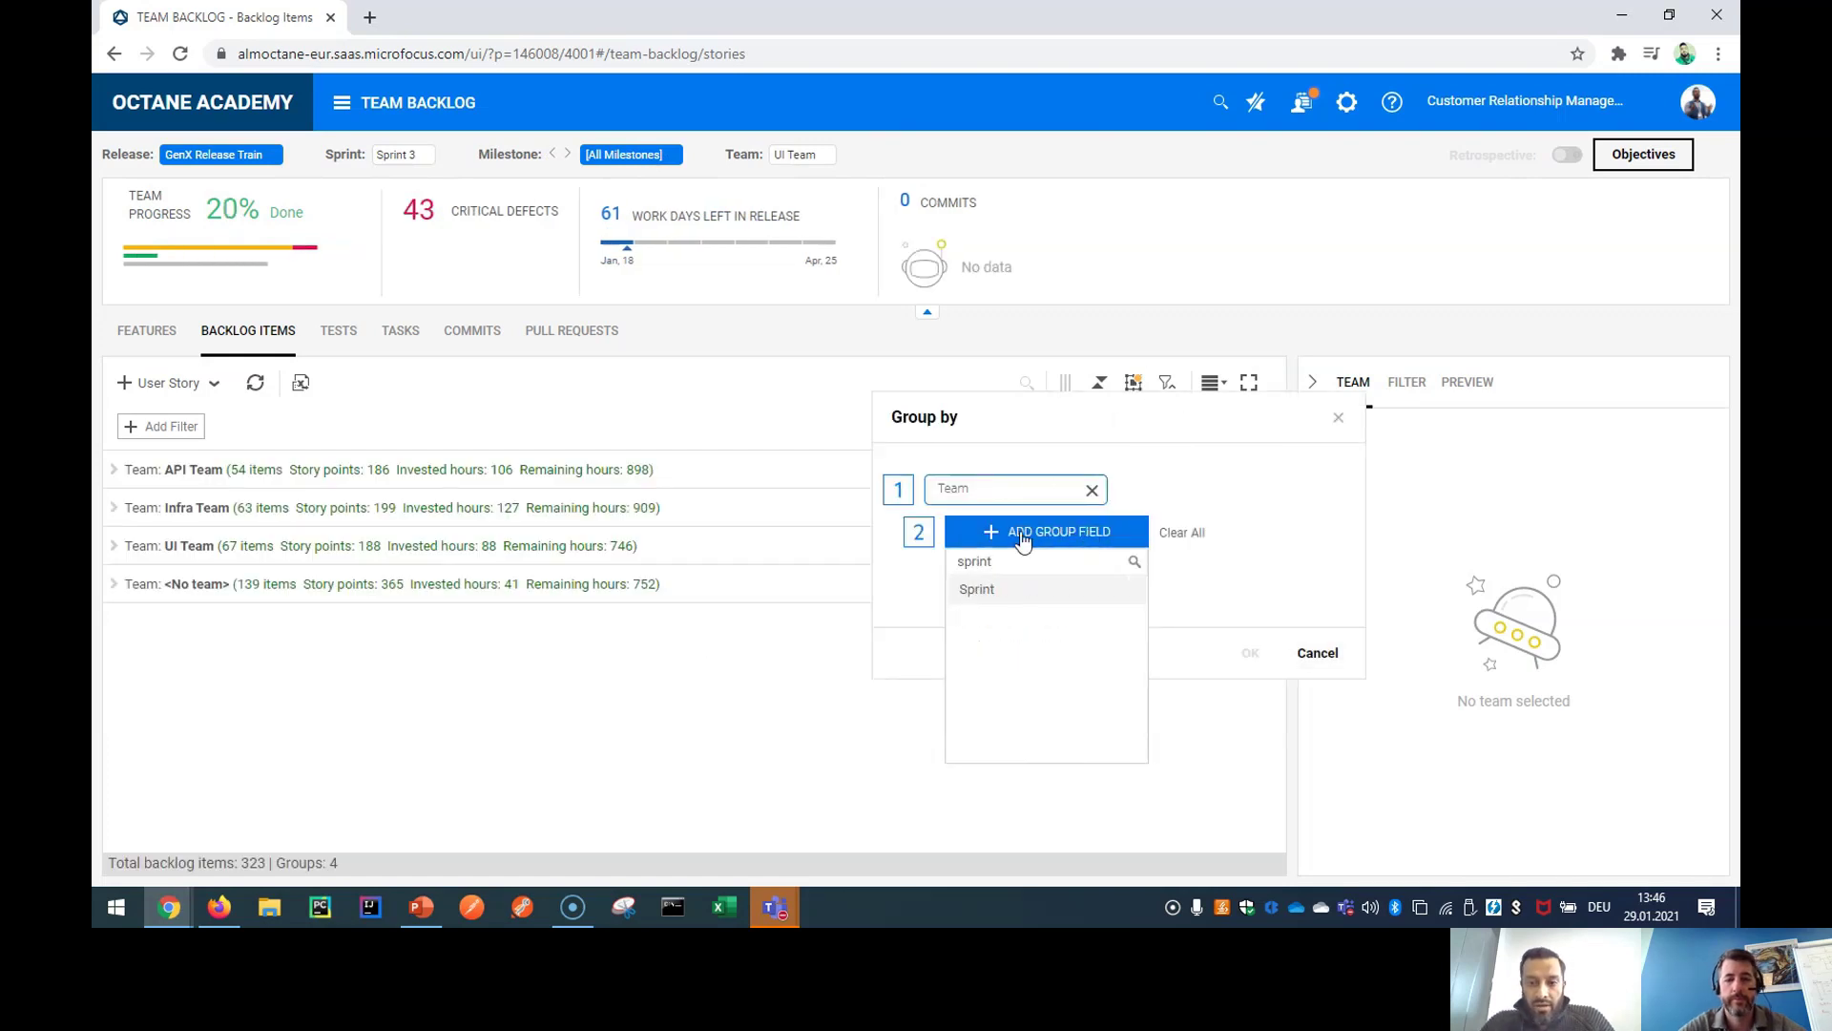
click(977, 589)
click(1253, 652)
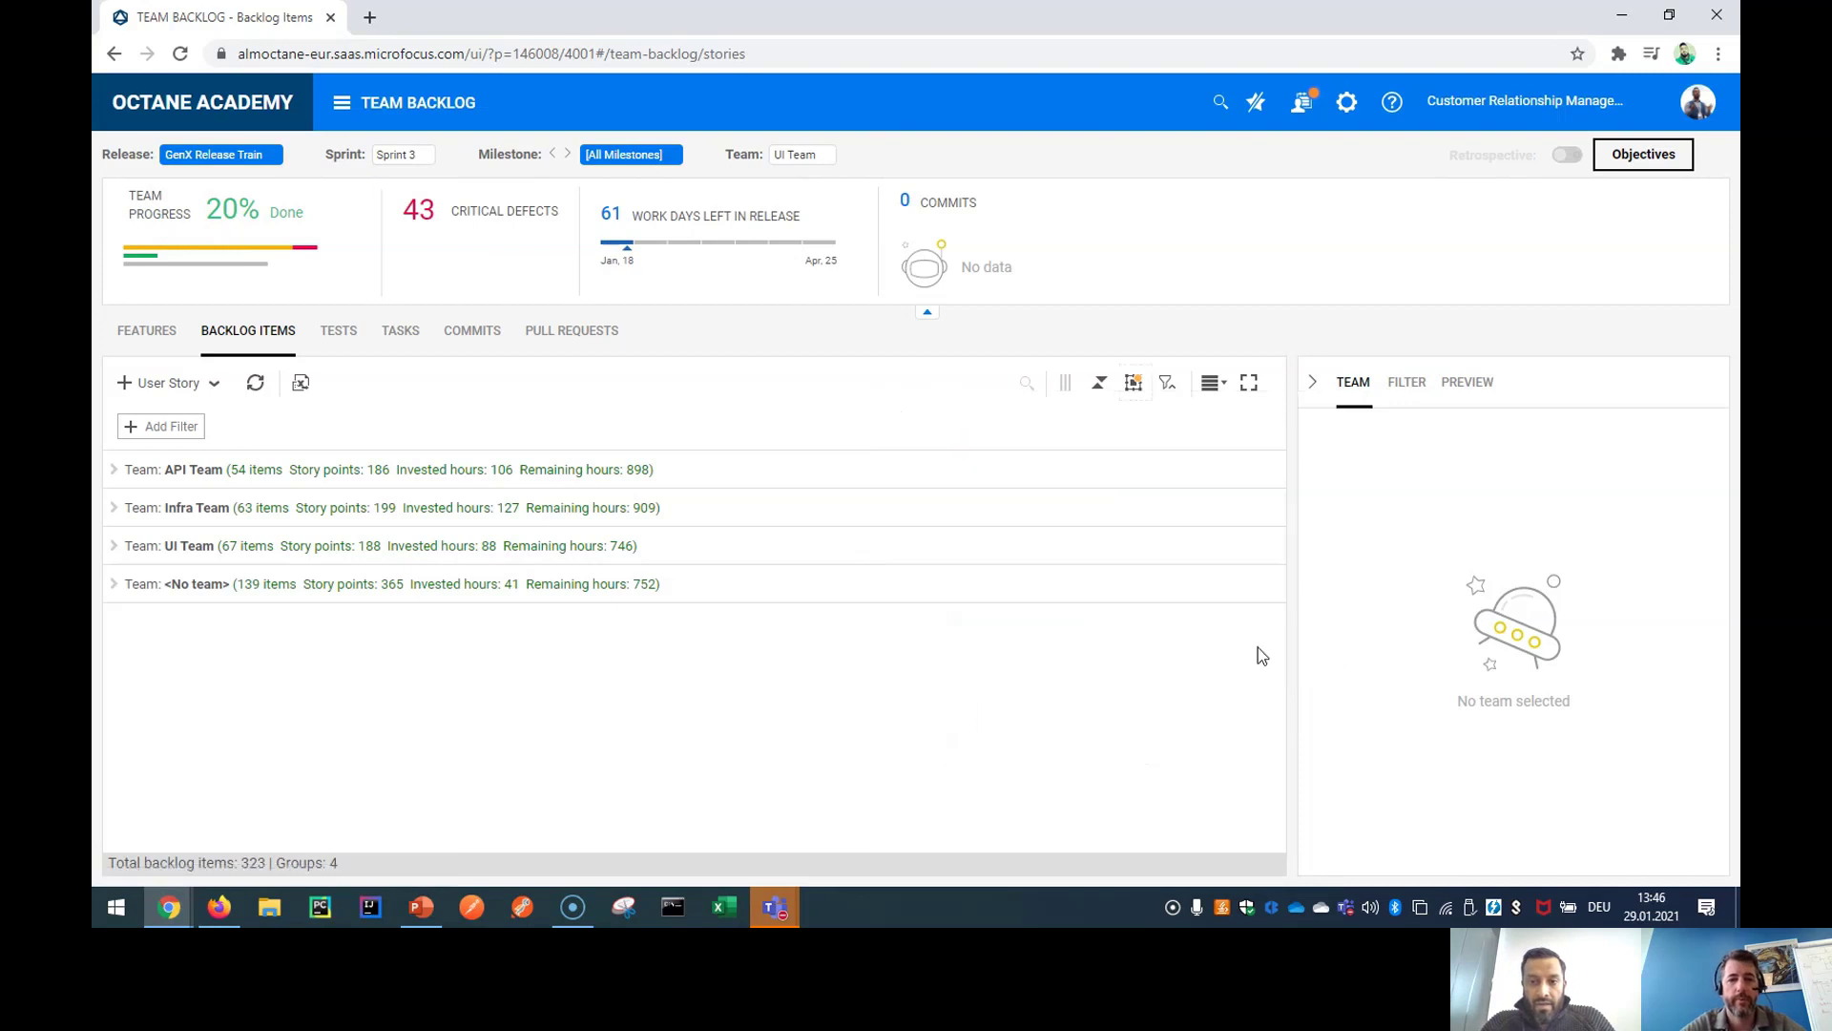
- Expand the API Team group to review its sprints, opening and collapsing Sprint 1
click(116, 472)
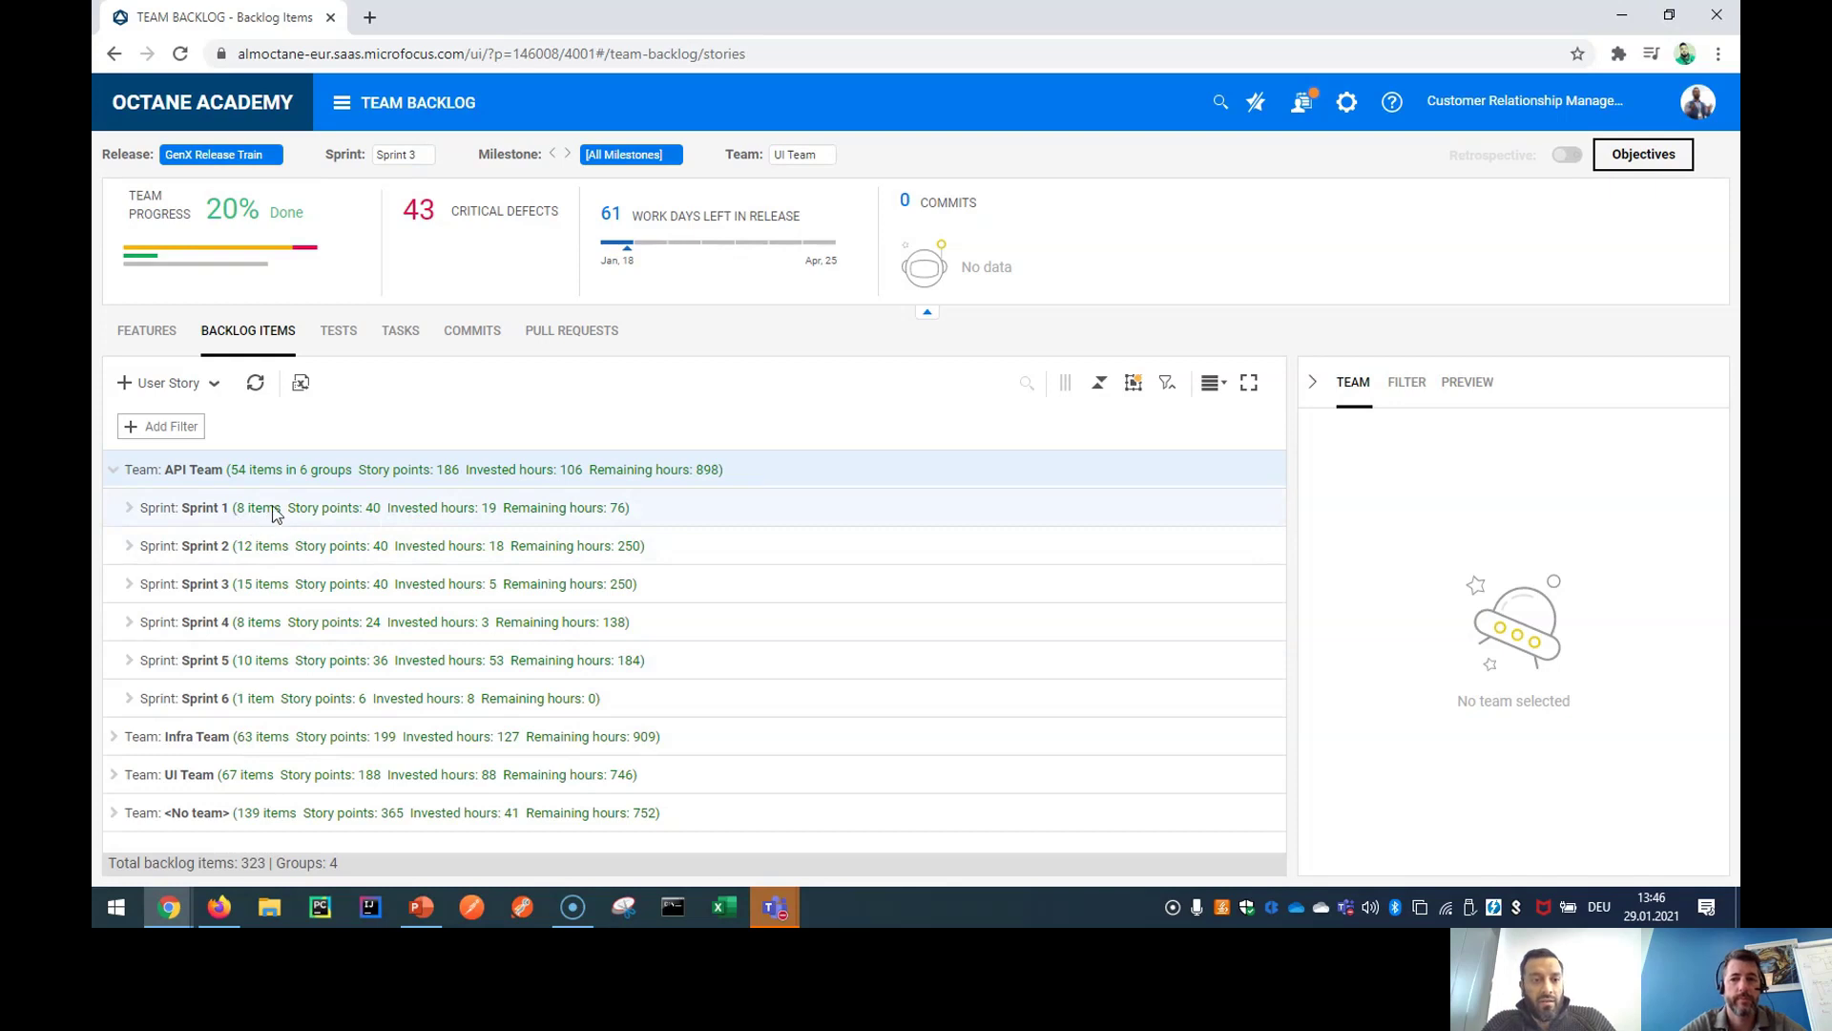
click(132, 512)
click(132, 512)
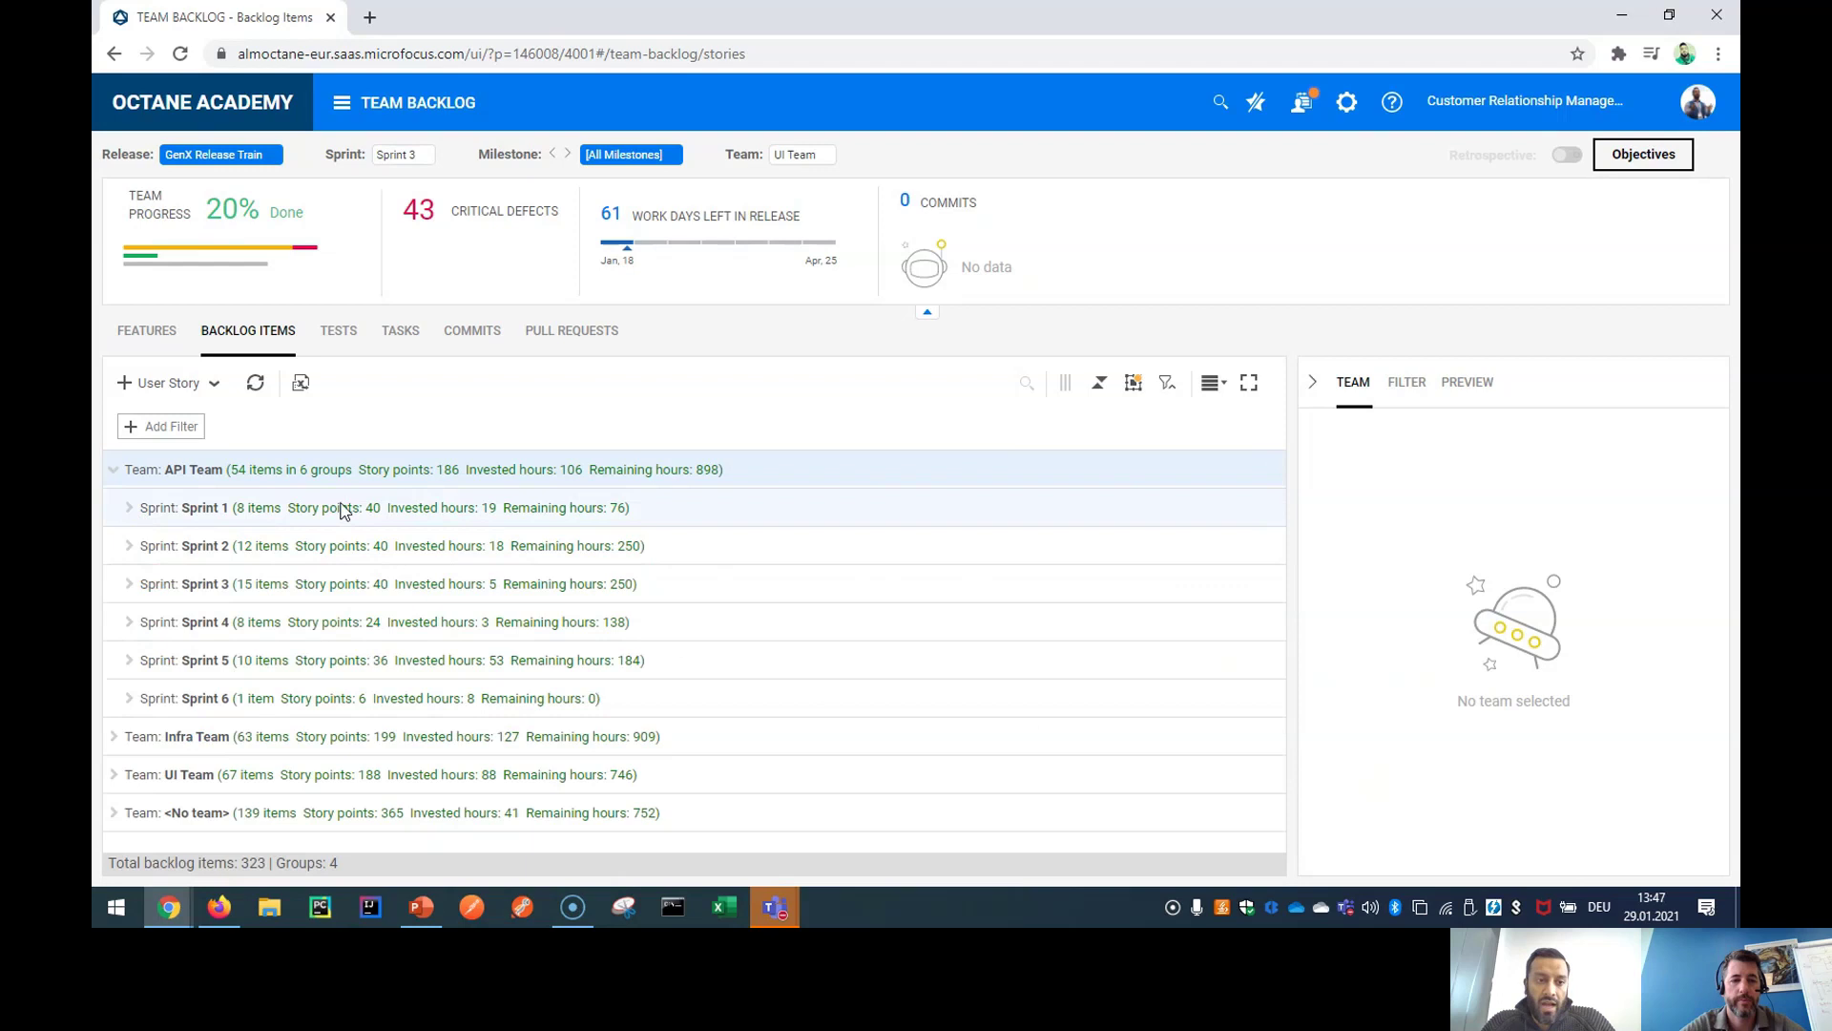
- Add Owner as the third grouping level of the backlog items, below Team and Sprint
click(1134, 383)
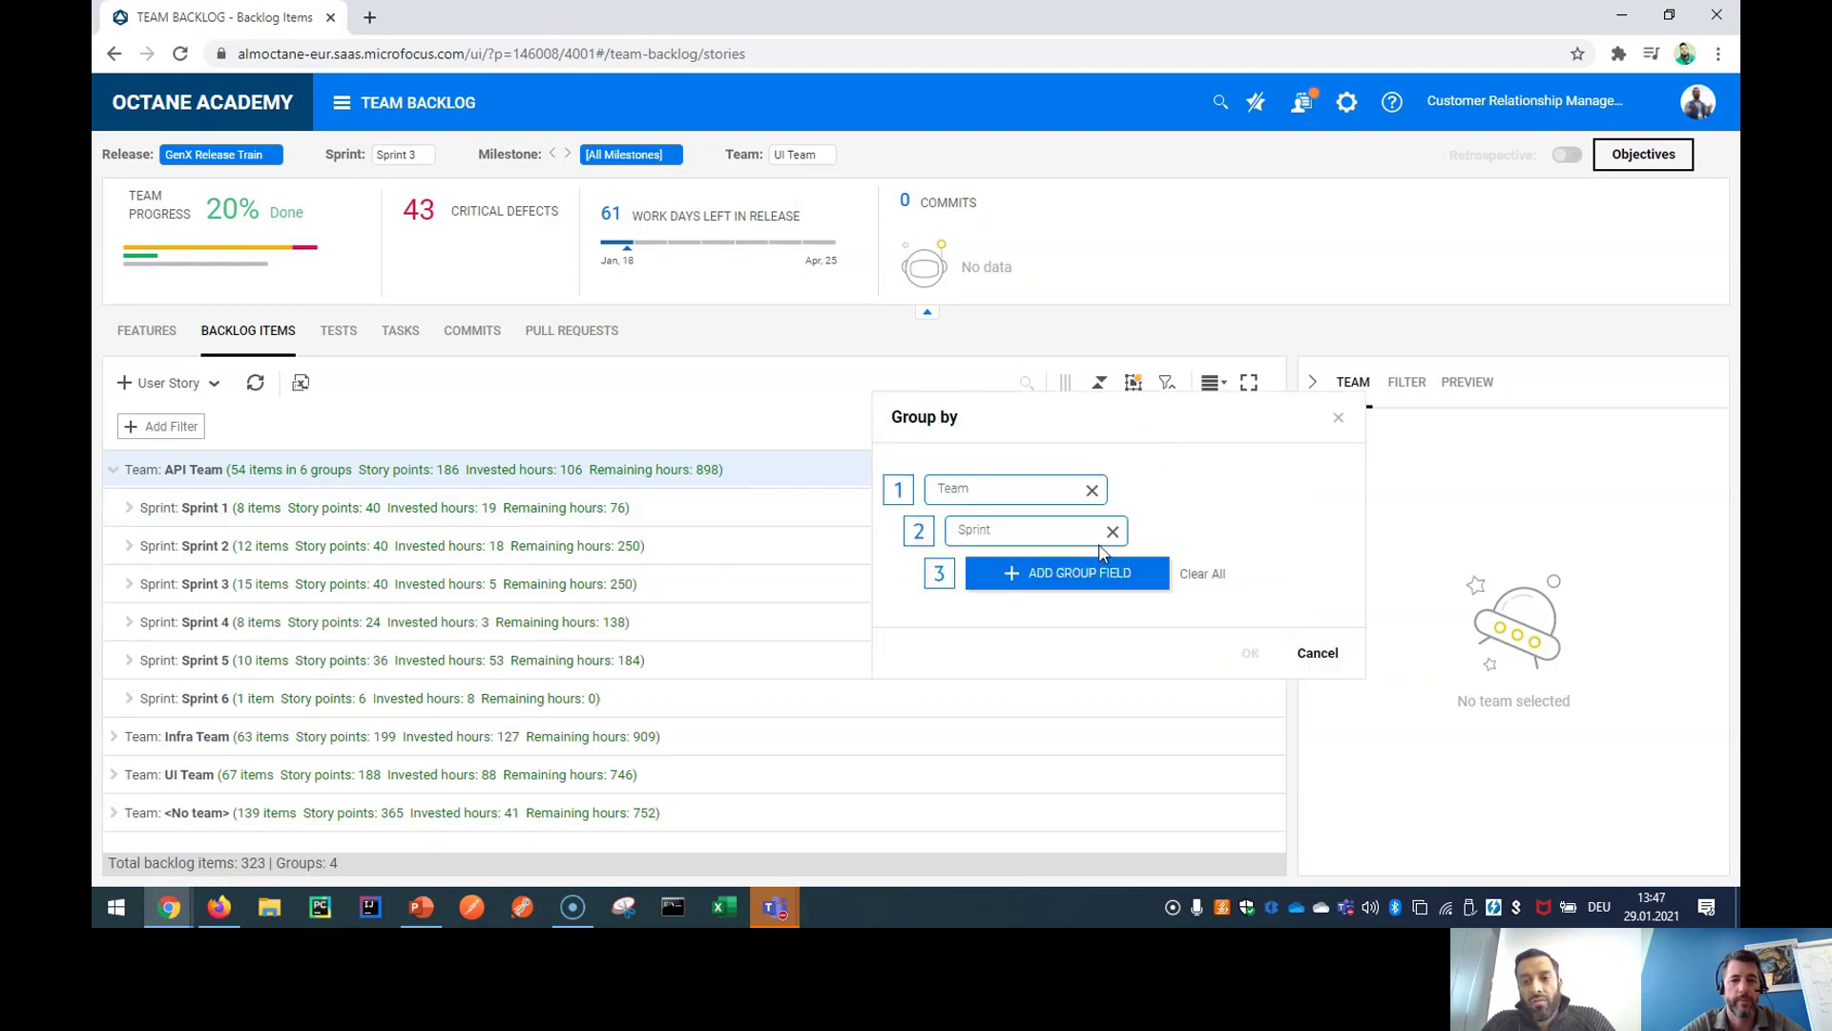
click(1098, 577)
text(owner)
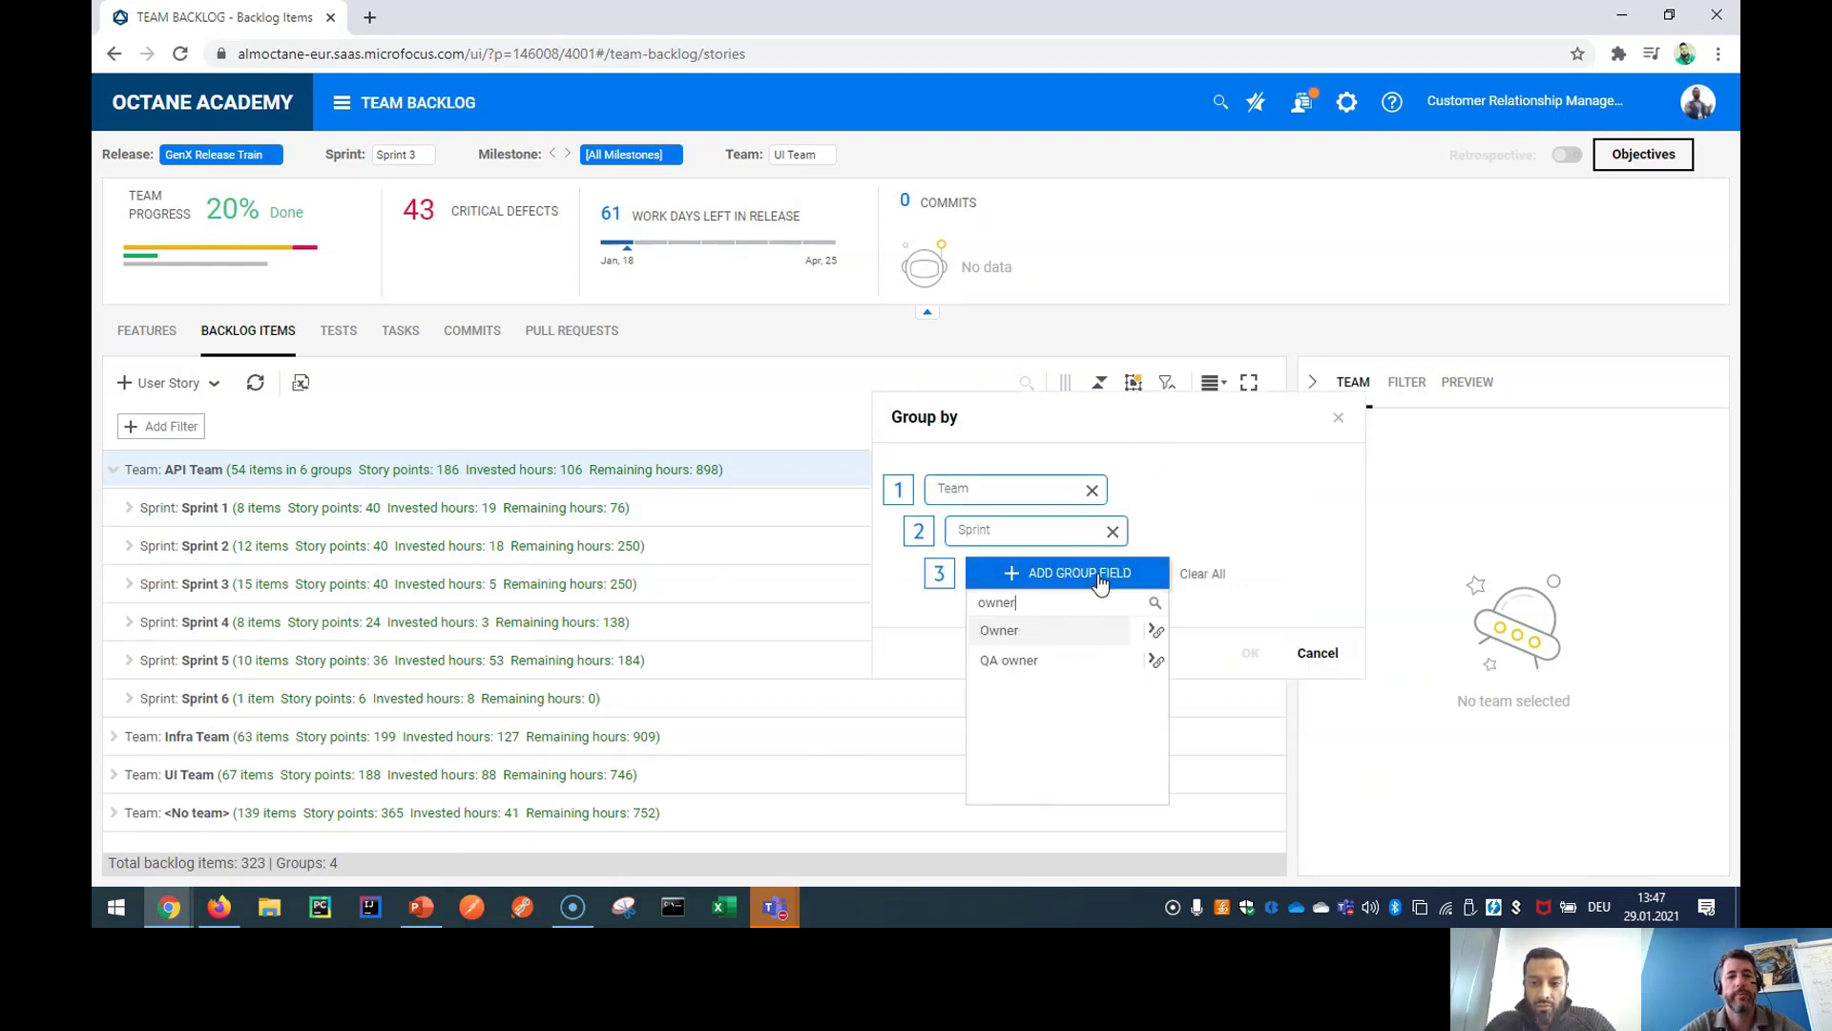
click(1059, 632)
click(1251, 657)
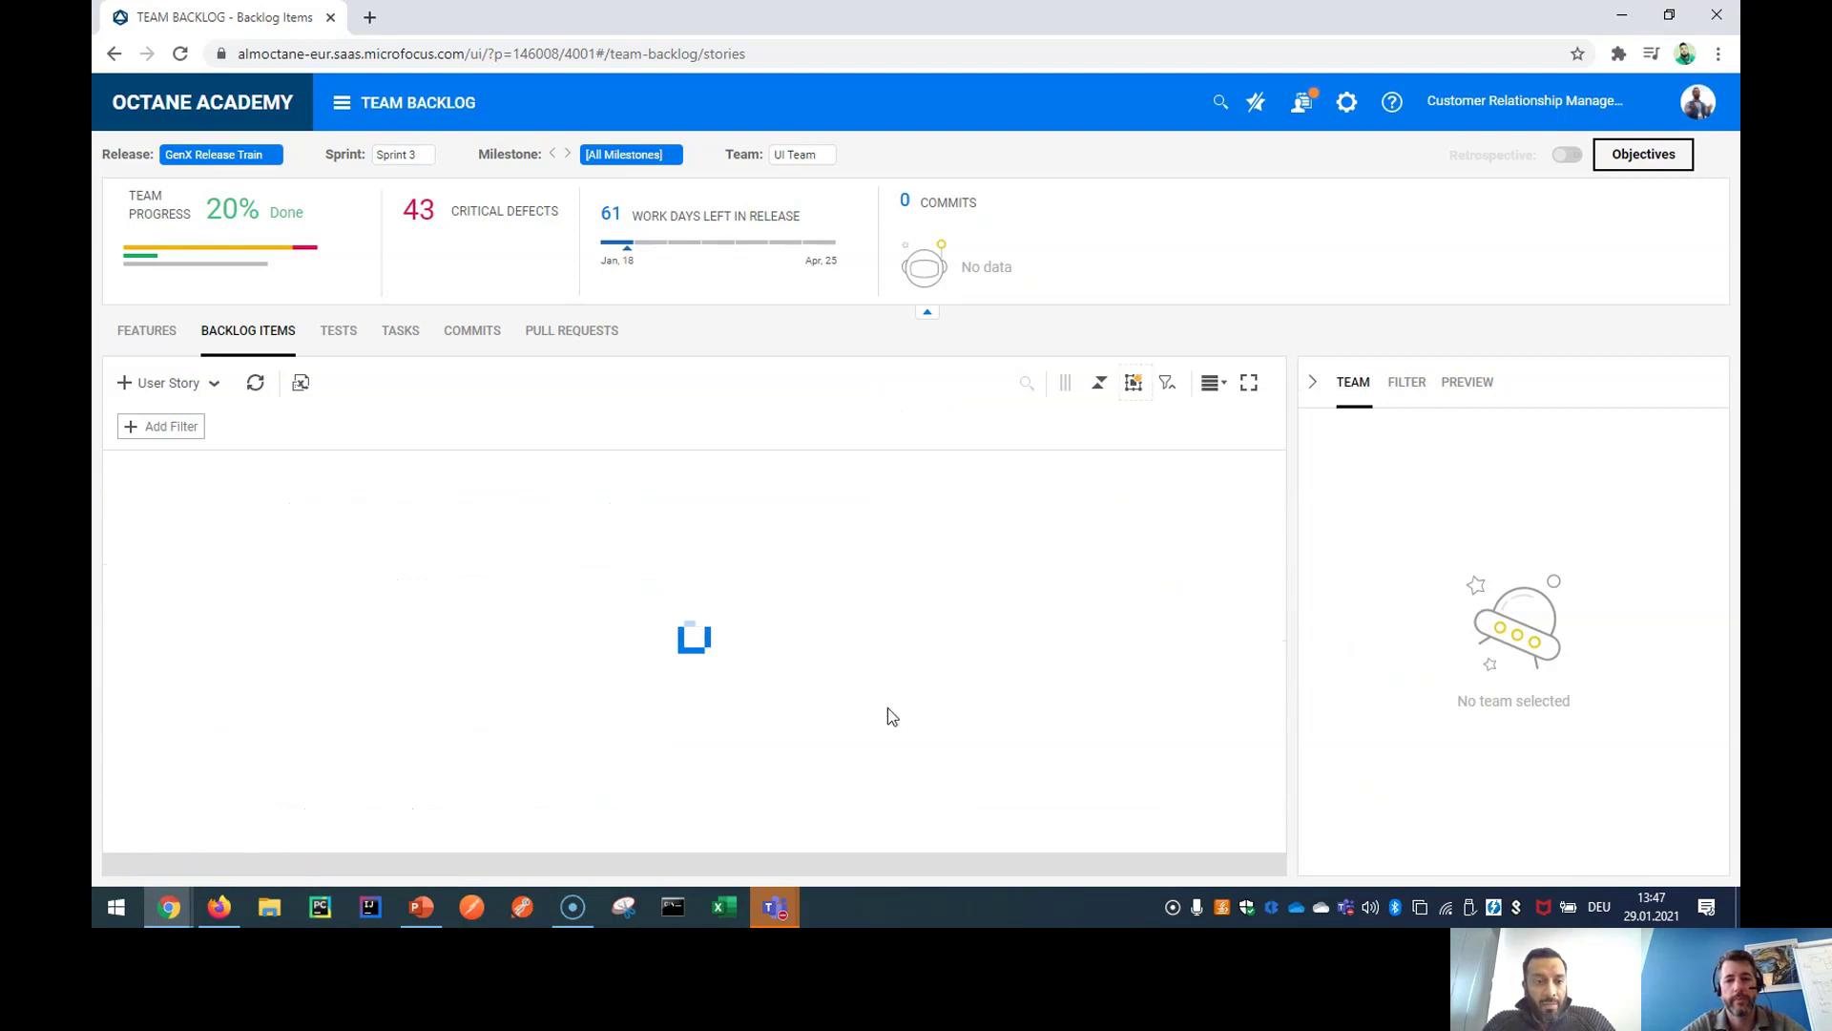
- Collapse the summary header and expand Sprint 1 of the API Team to review its workload per owner
click(115, 469)
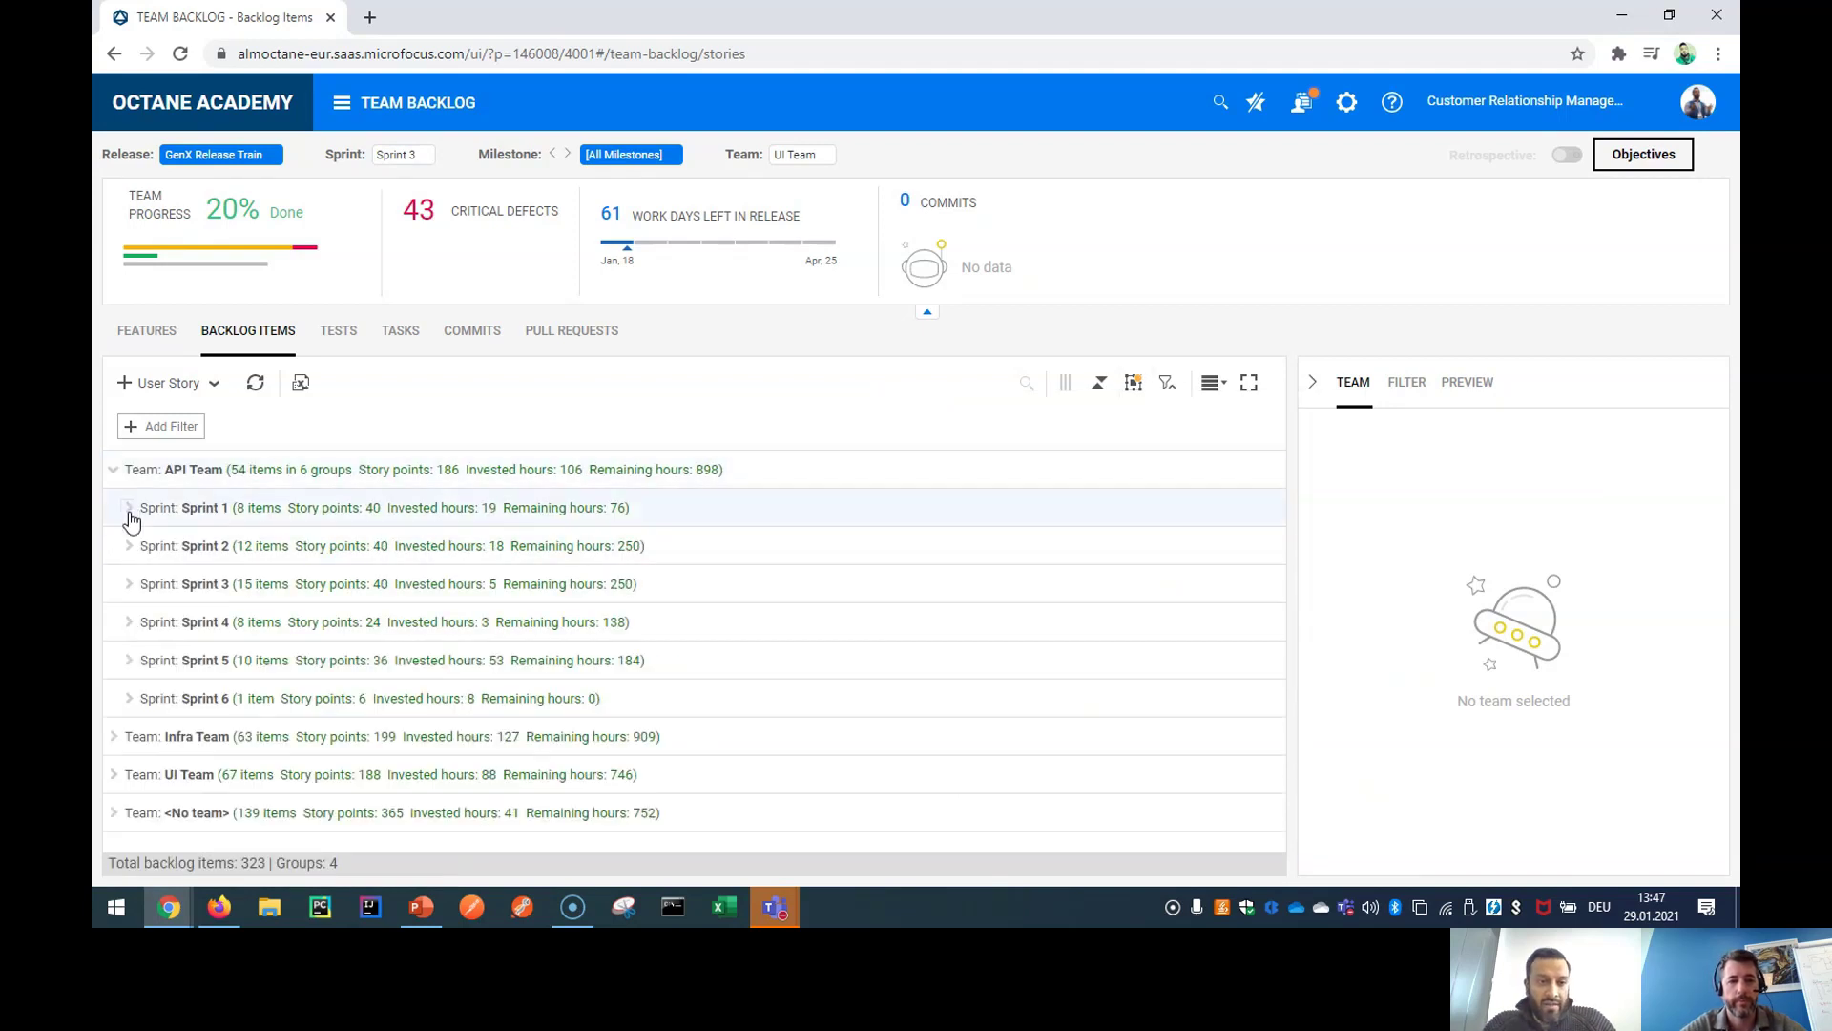
click(928, 315)
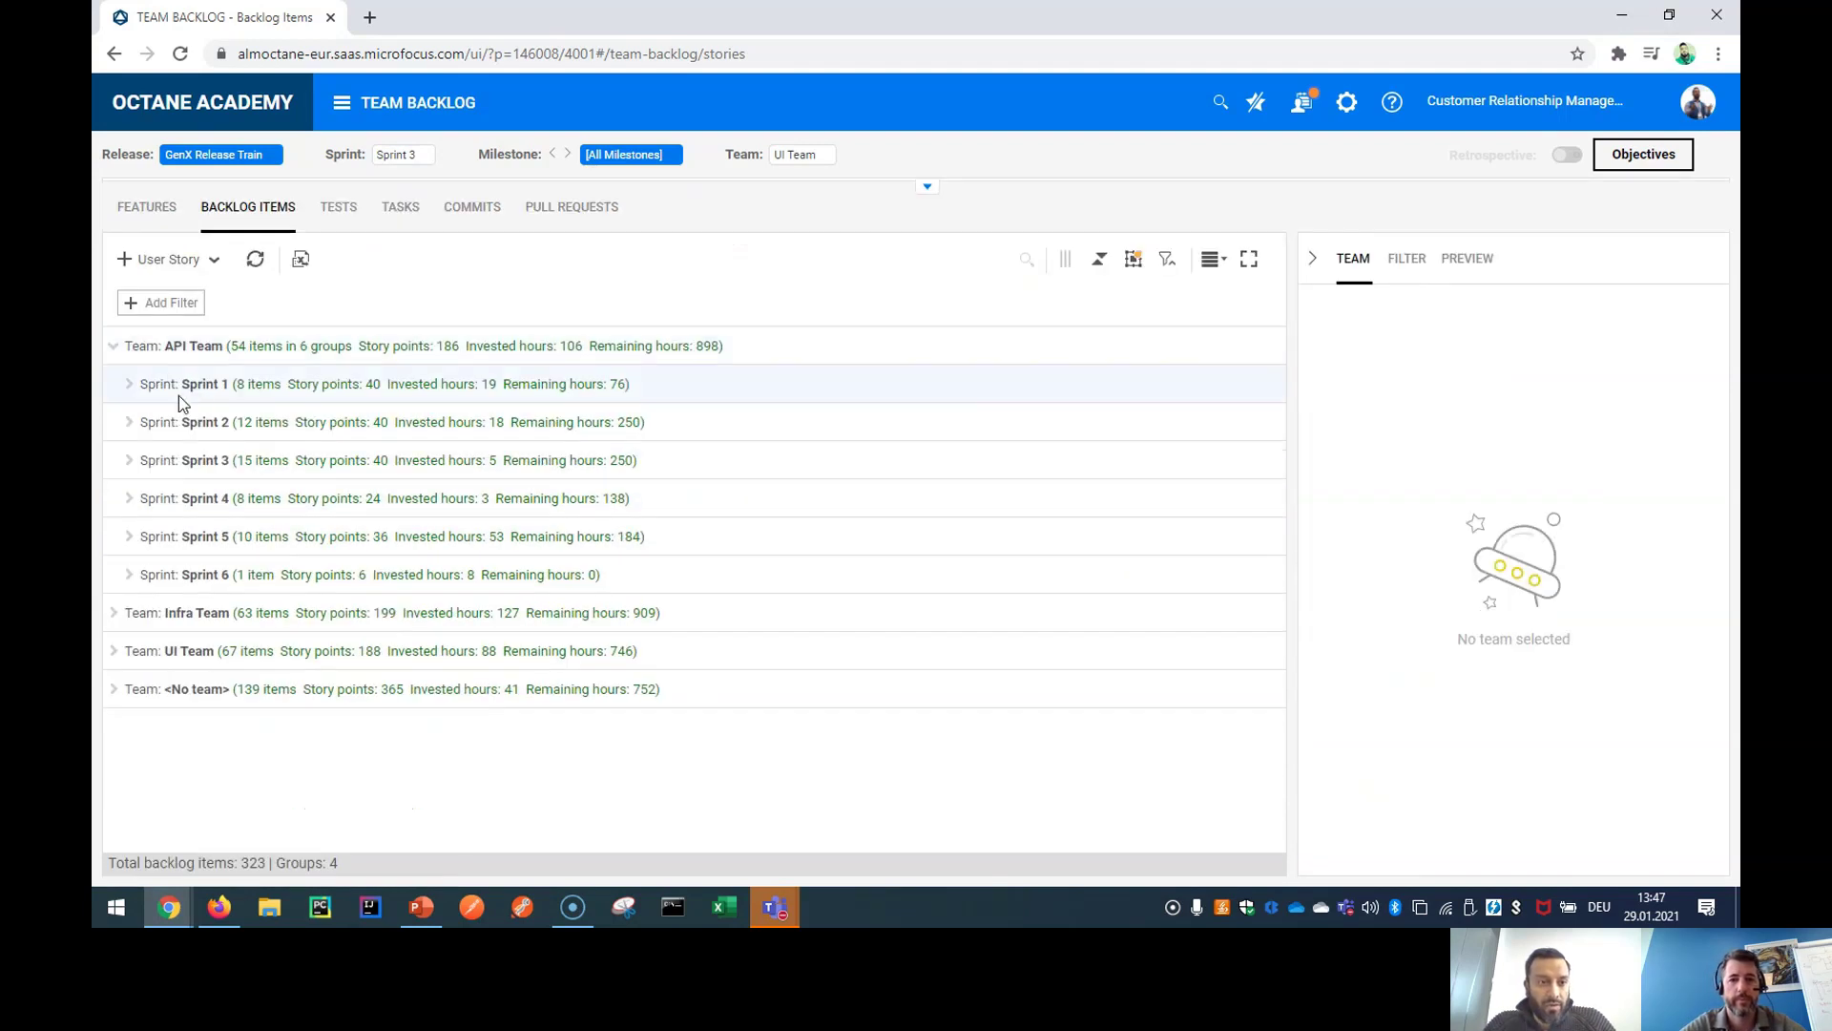
click(130, 386)
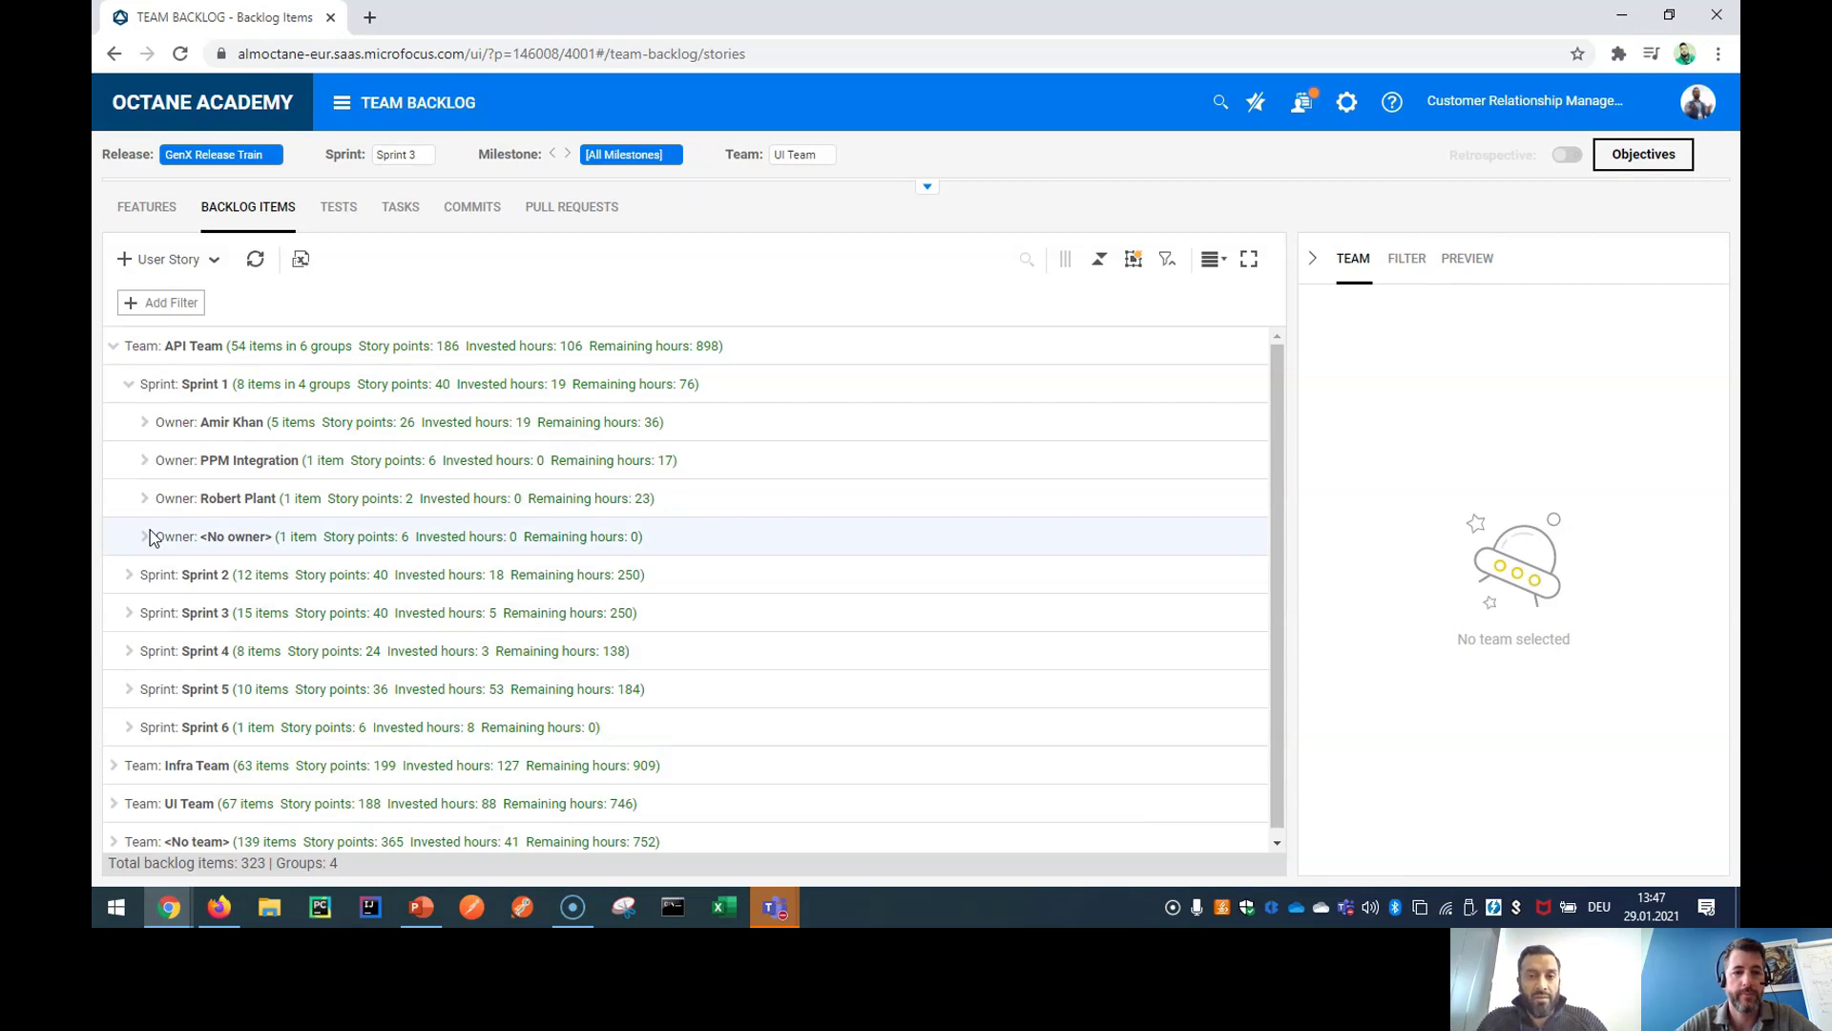
- Replace Owner with Priority as the third grouping level of the backlog items
click(1136, 261)
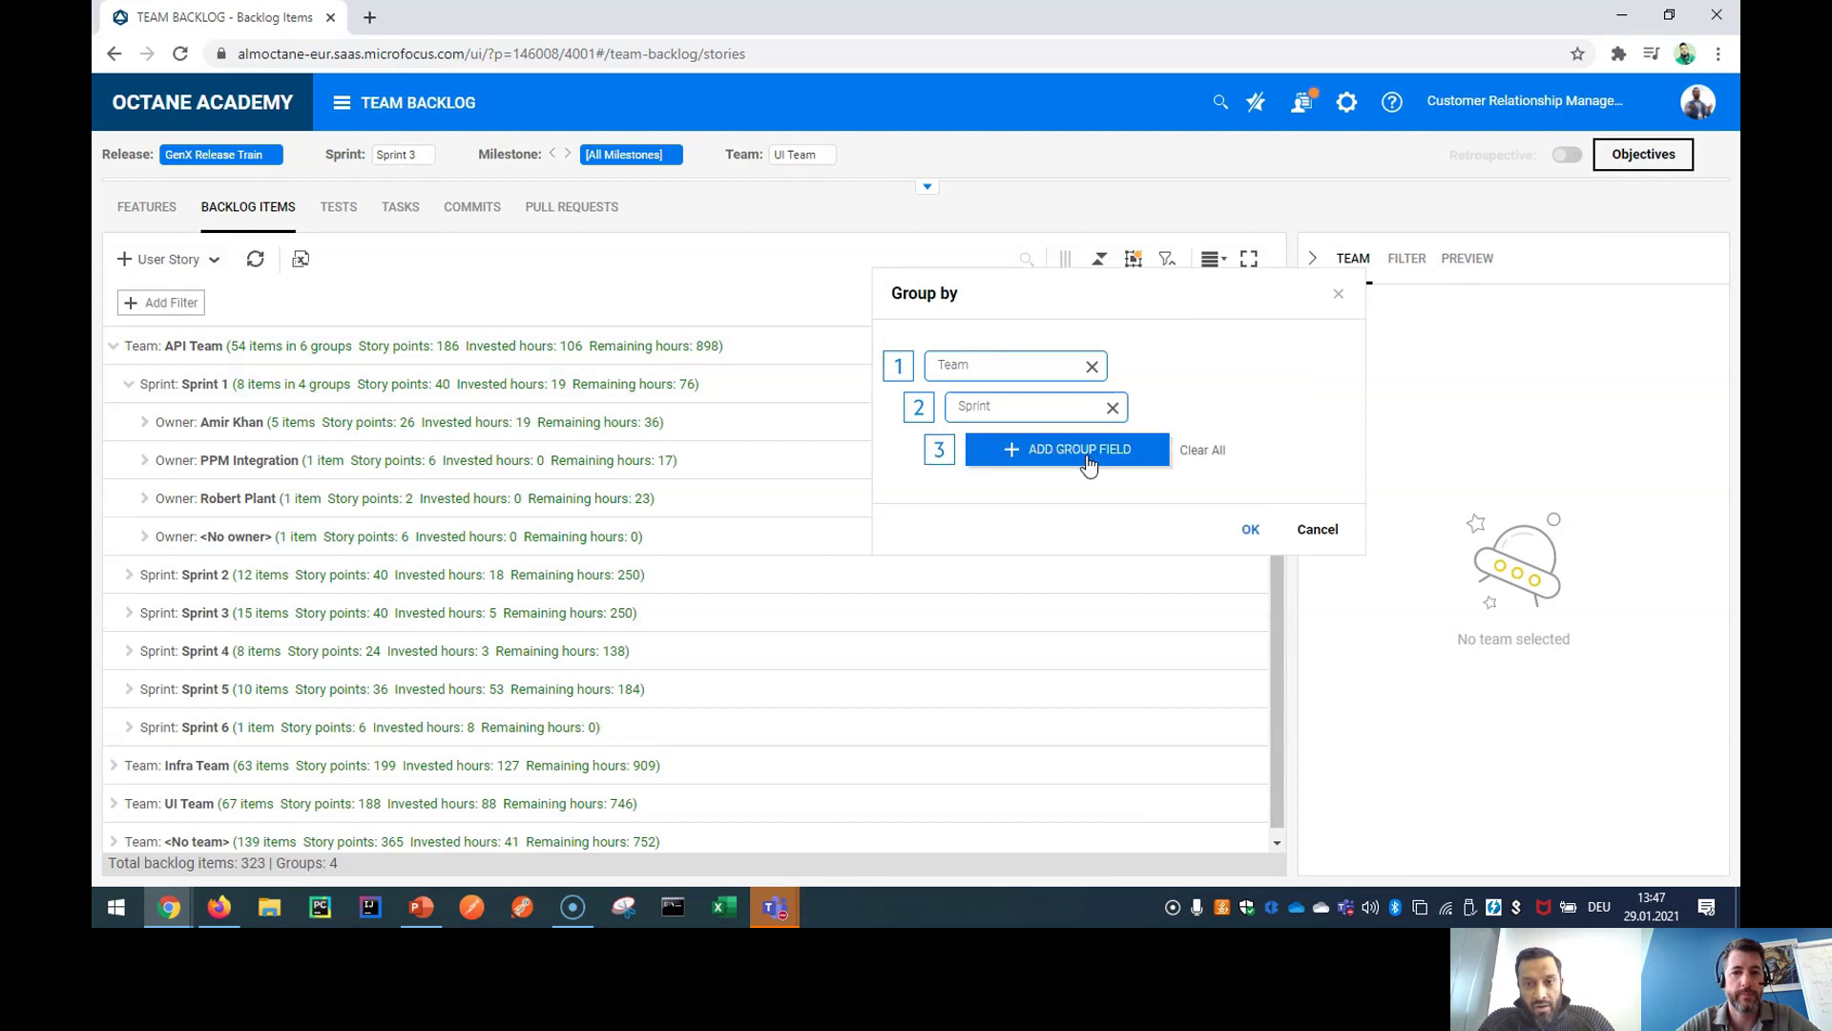
click(1071, 462)
text(prio)
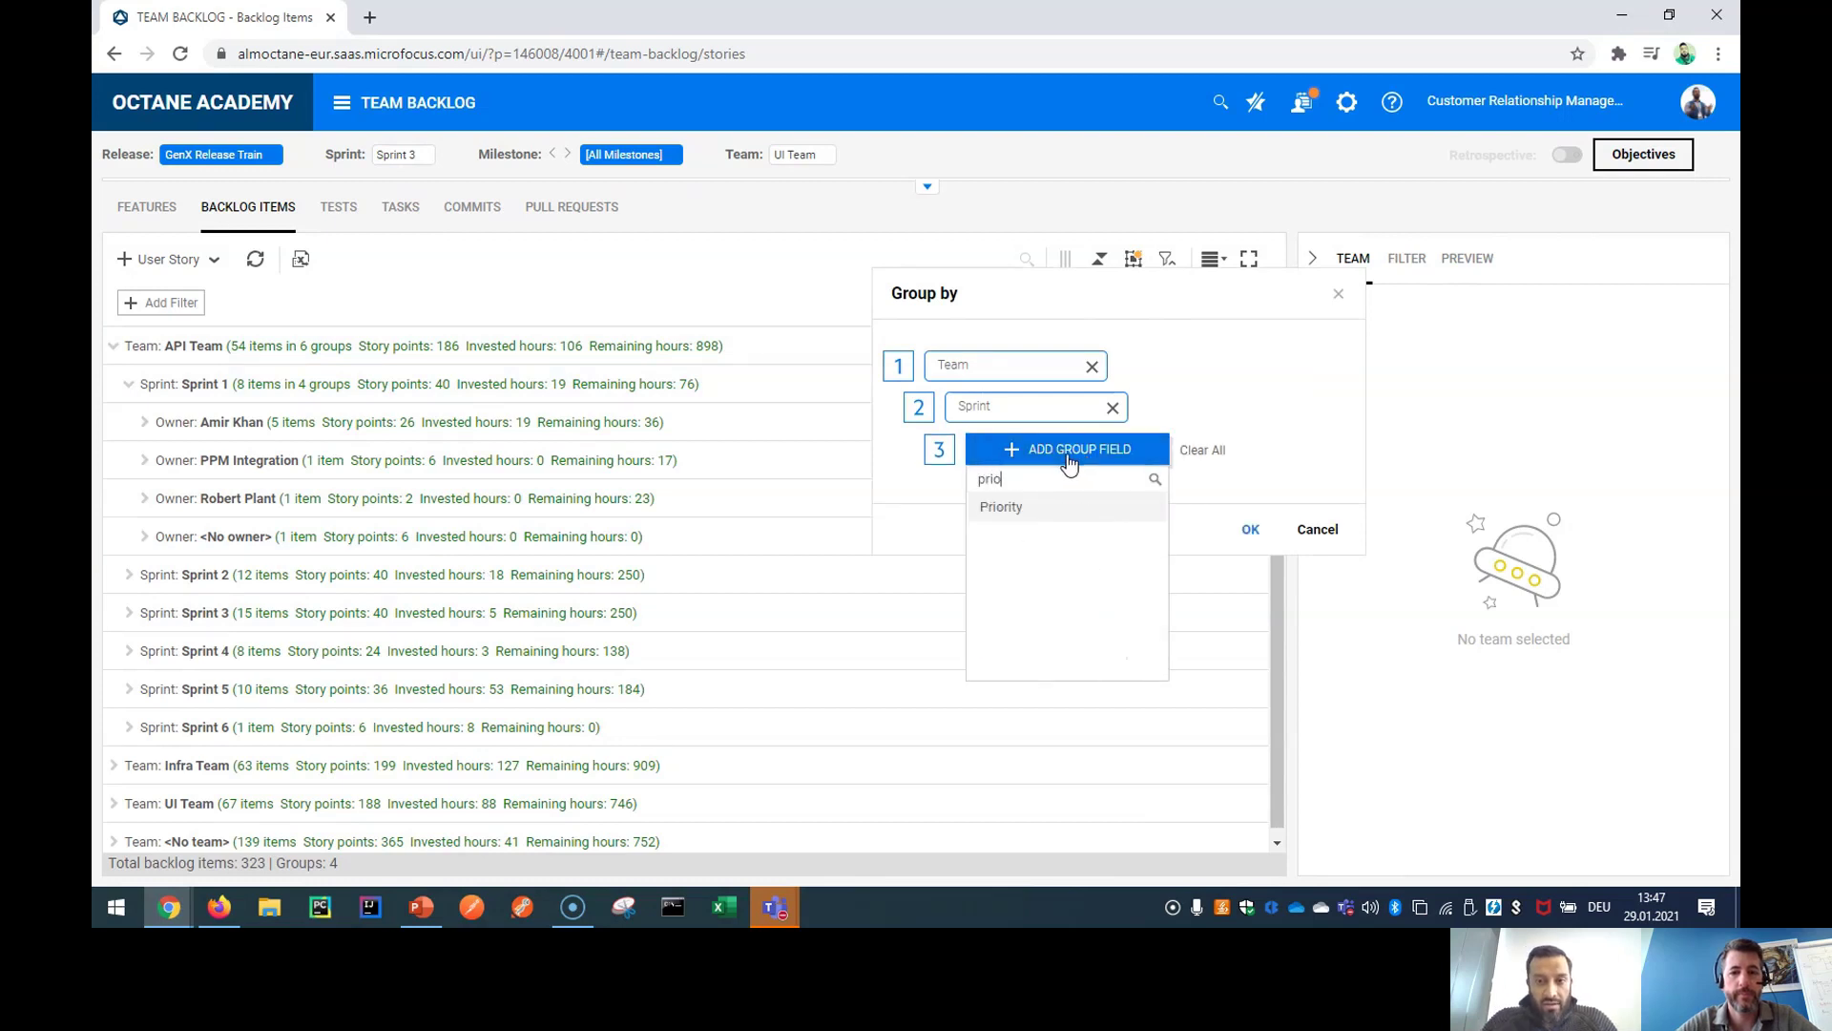
click(1064, 508)
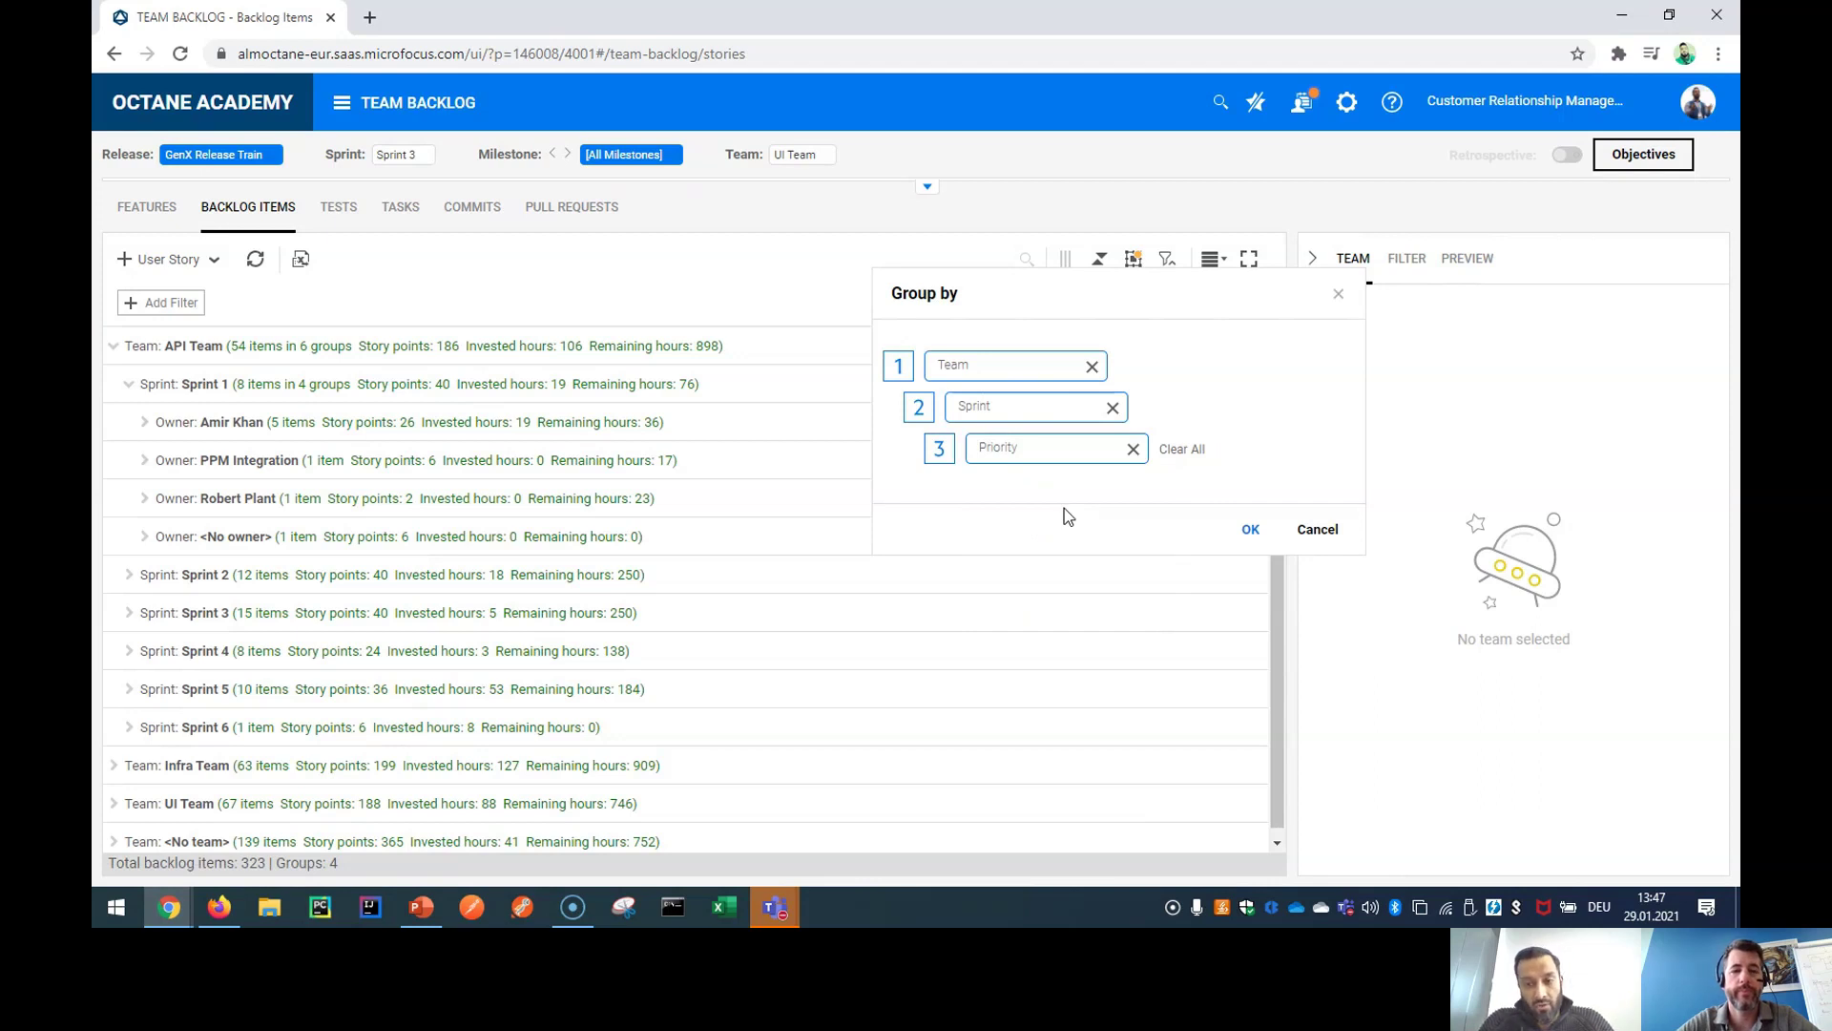
click(1249, 529)
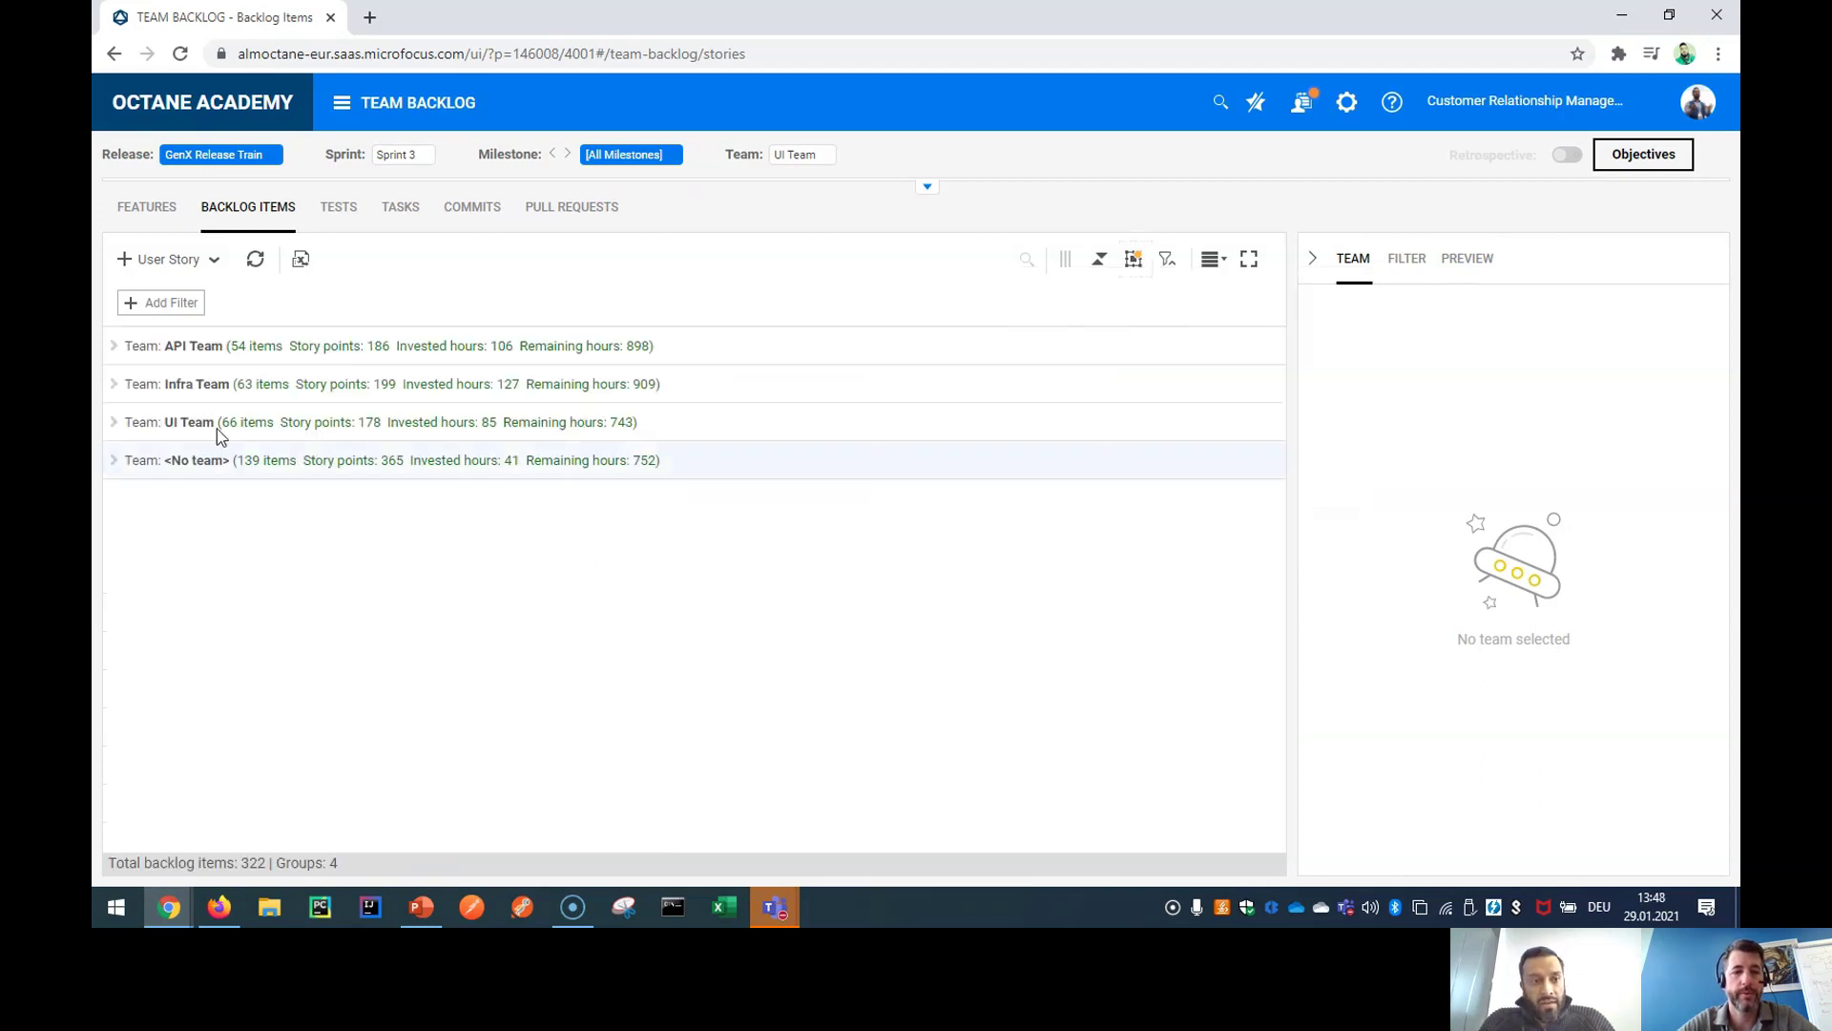
- Expand the API Team's Sprint 1 by priority and show the items in its Urgent group
click(112, 348)
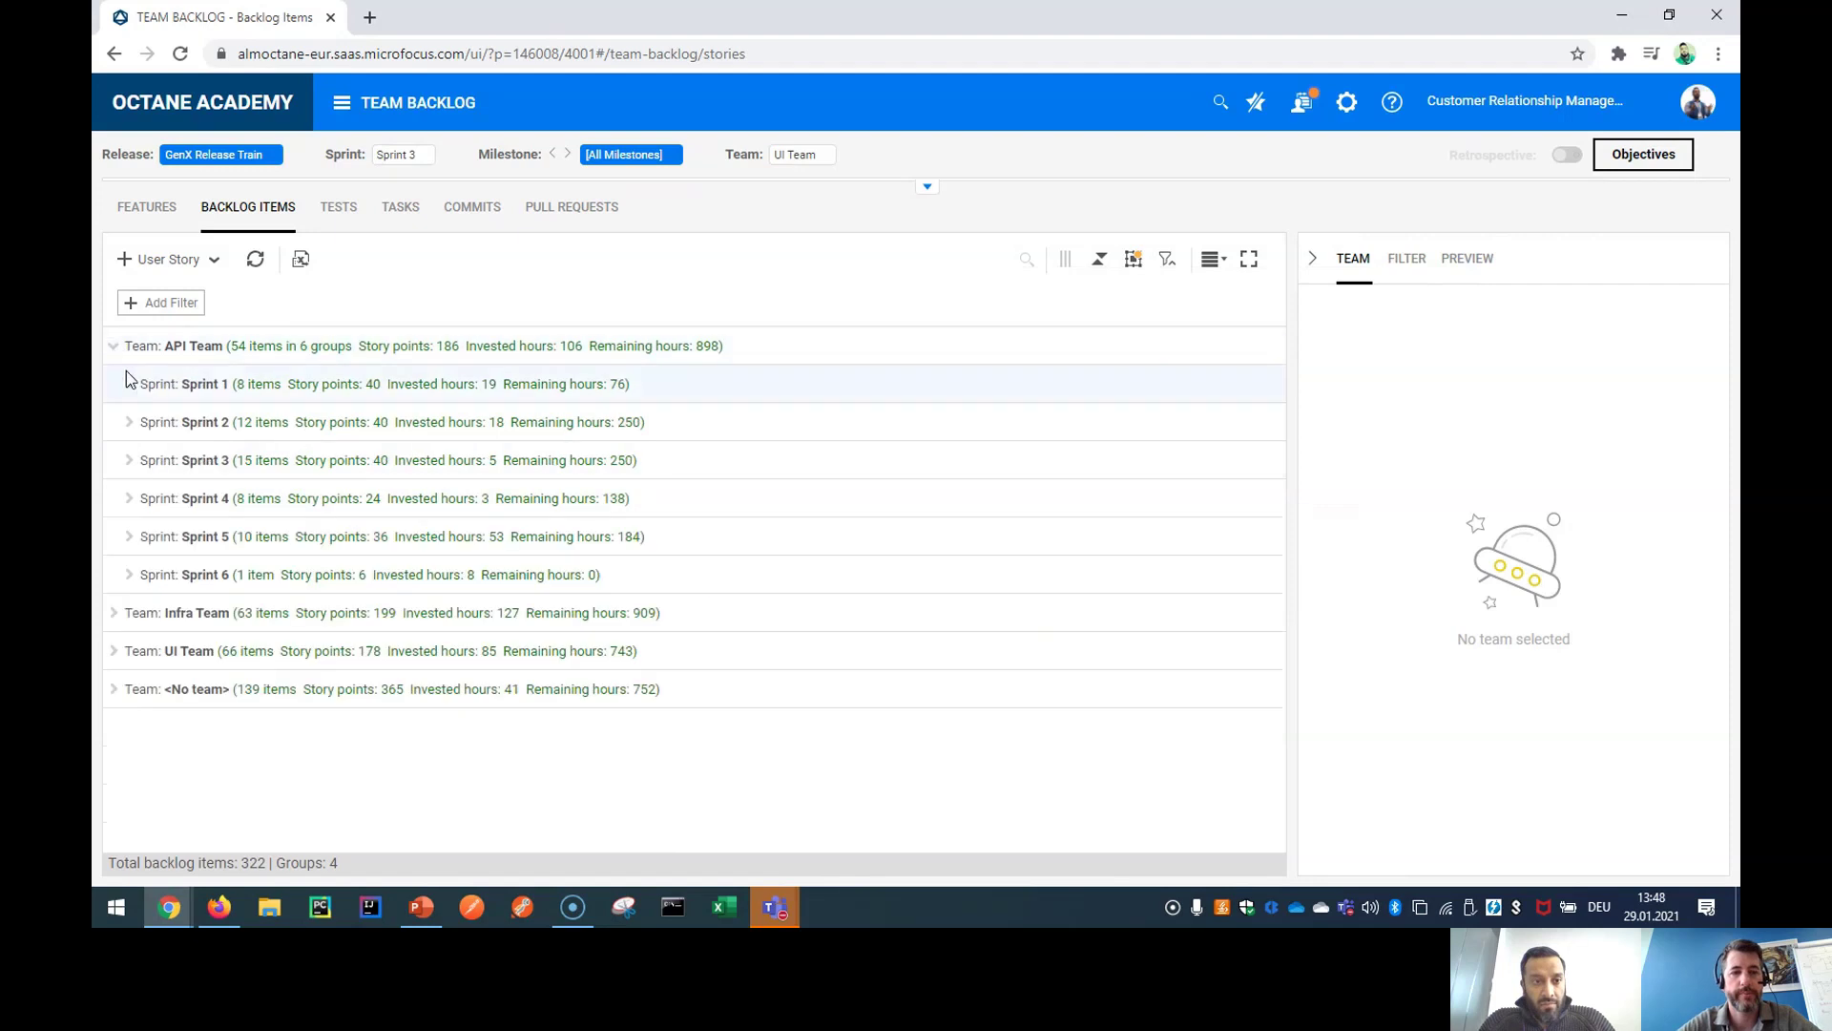
click(127, 384)
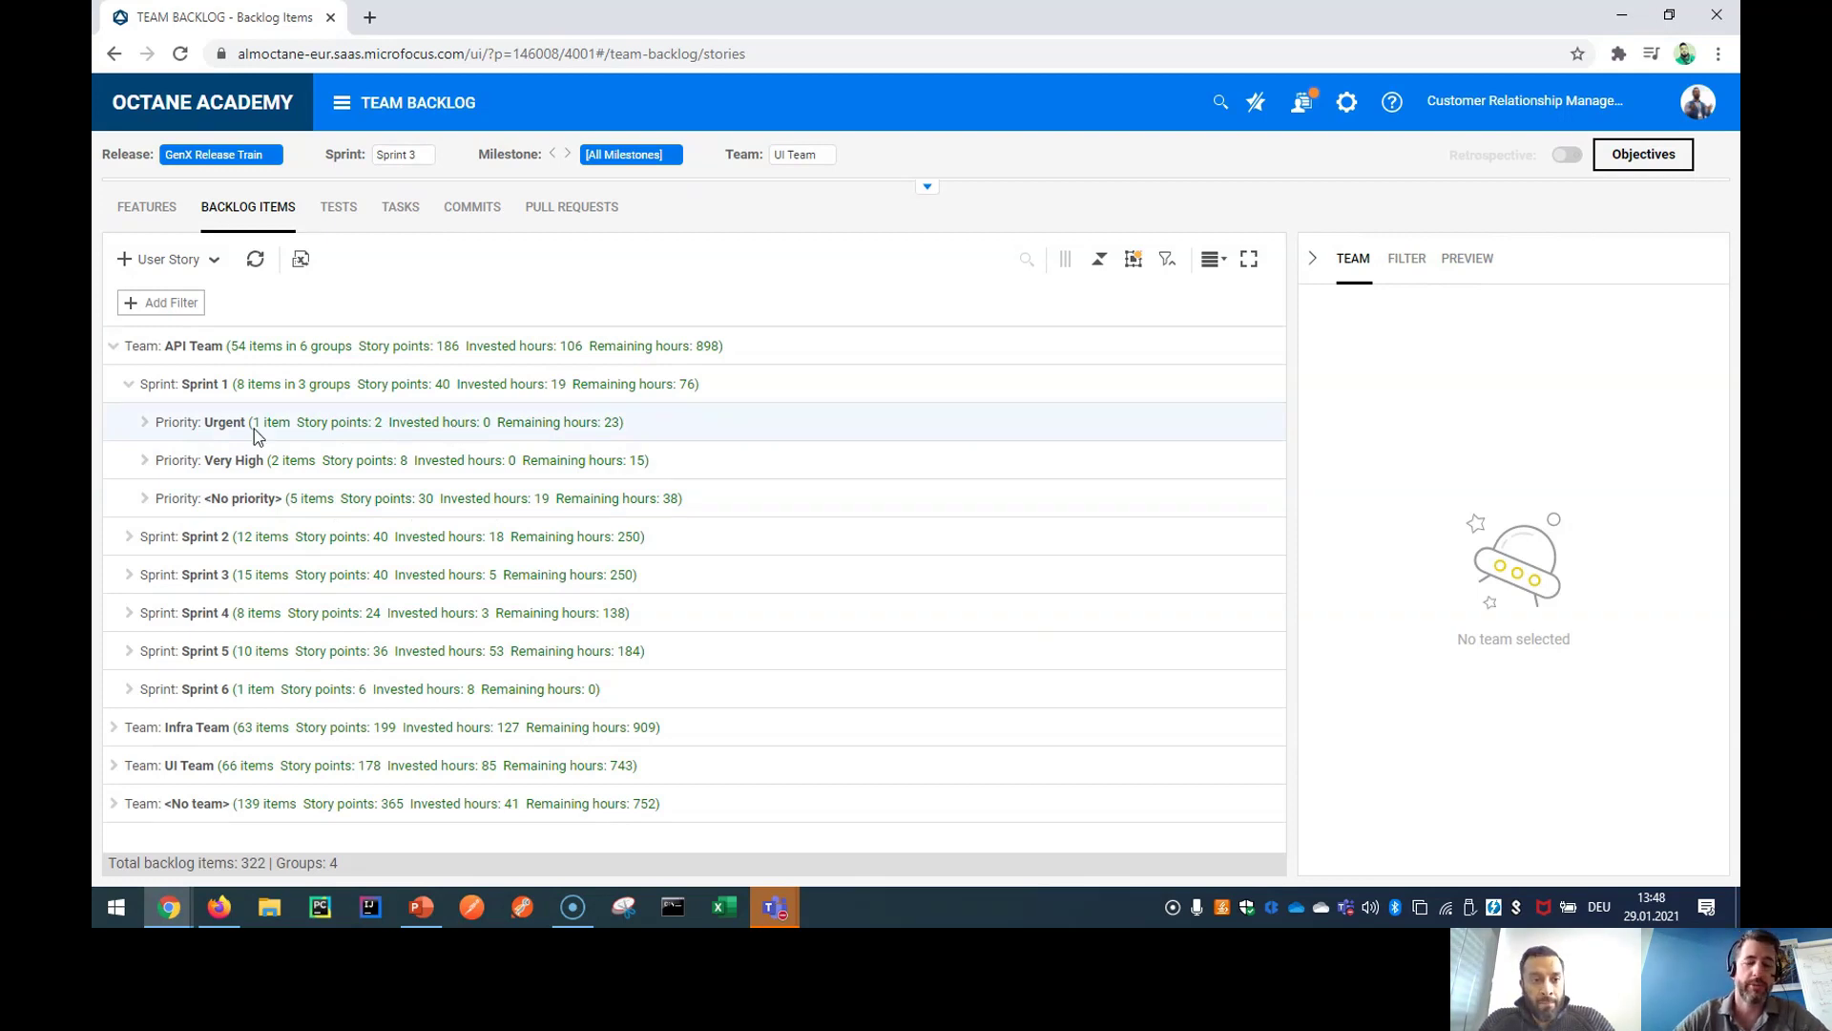
click(146, 426)
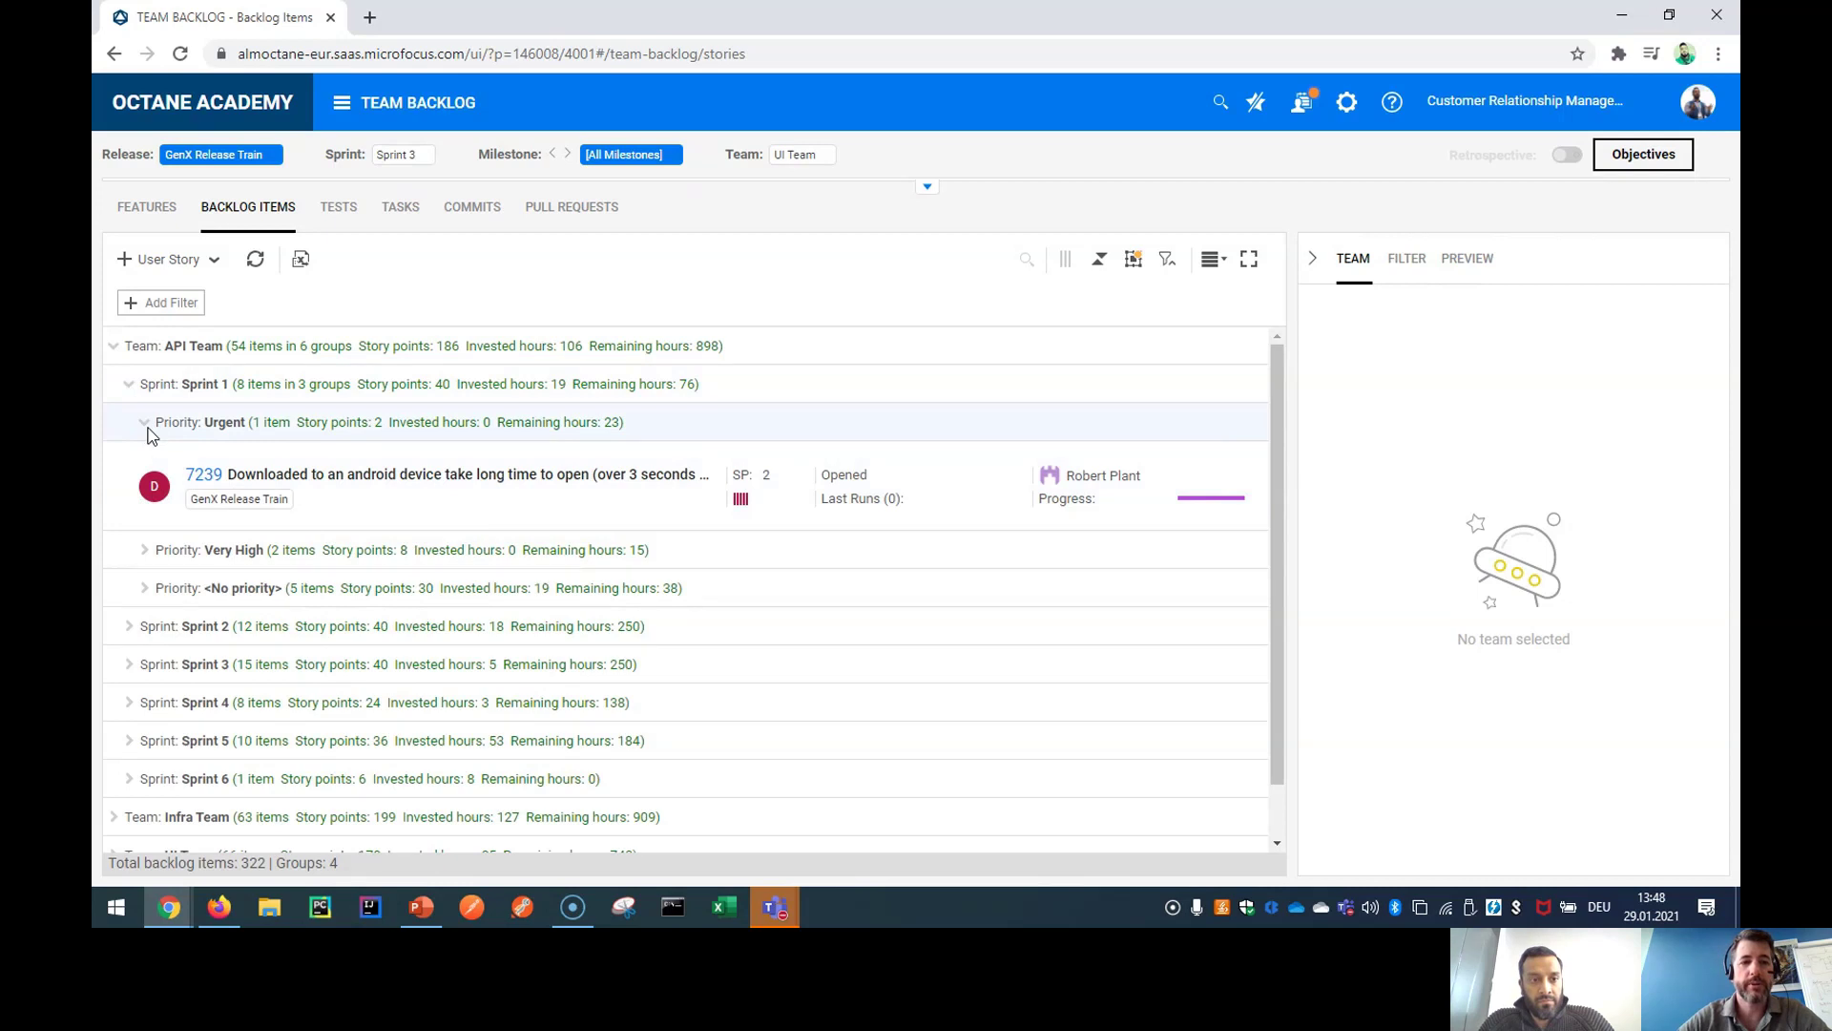
- Open urgent defect 7239, reassign its owner to the second user listed, save it and return to the backlog
click(523, 480)
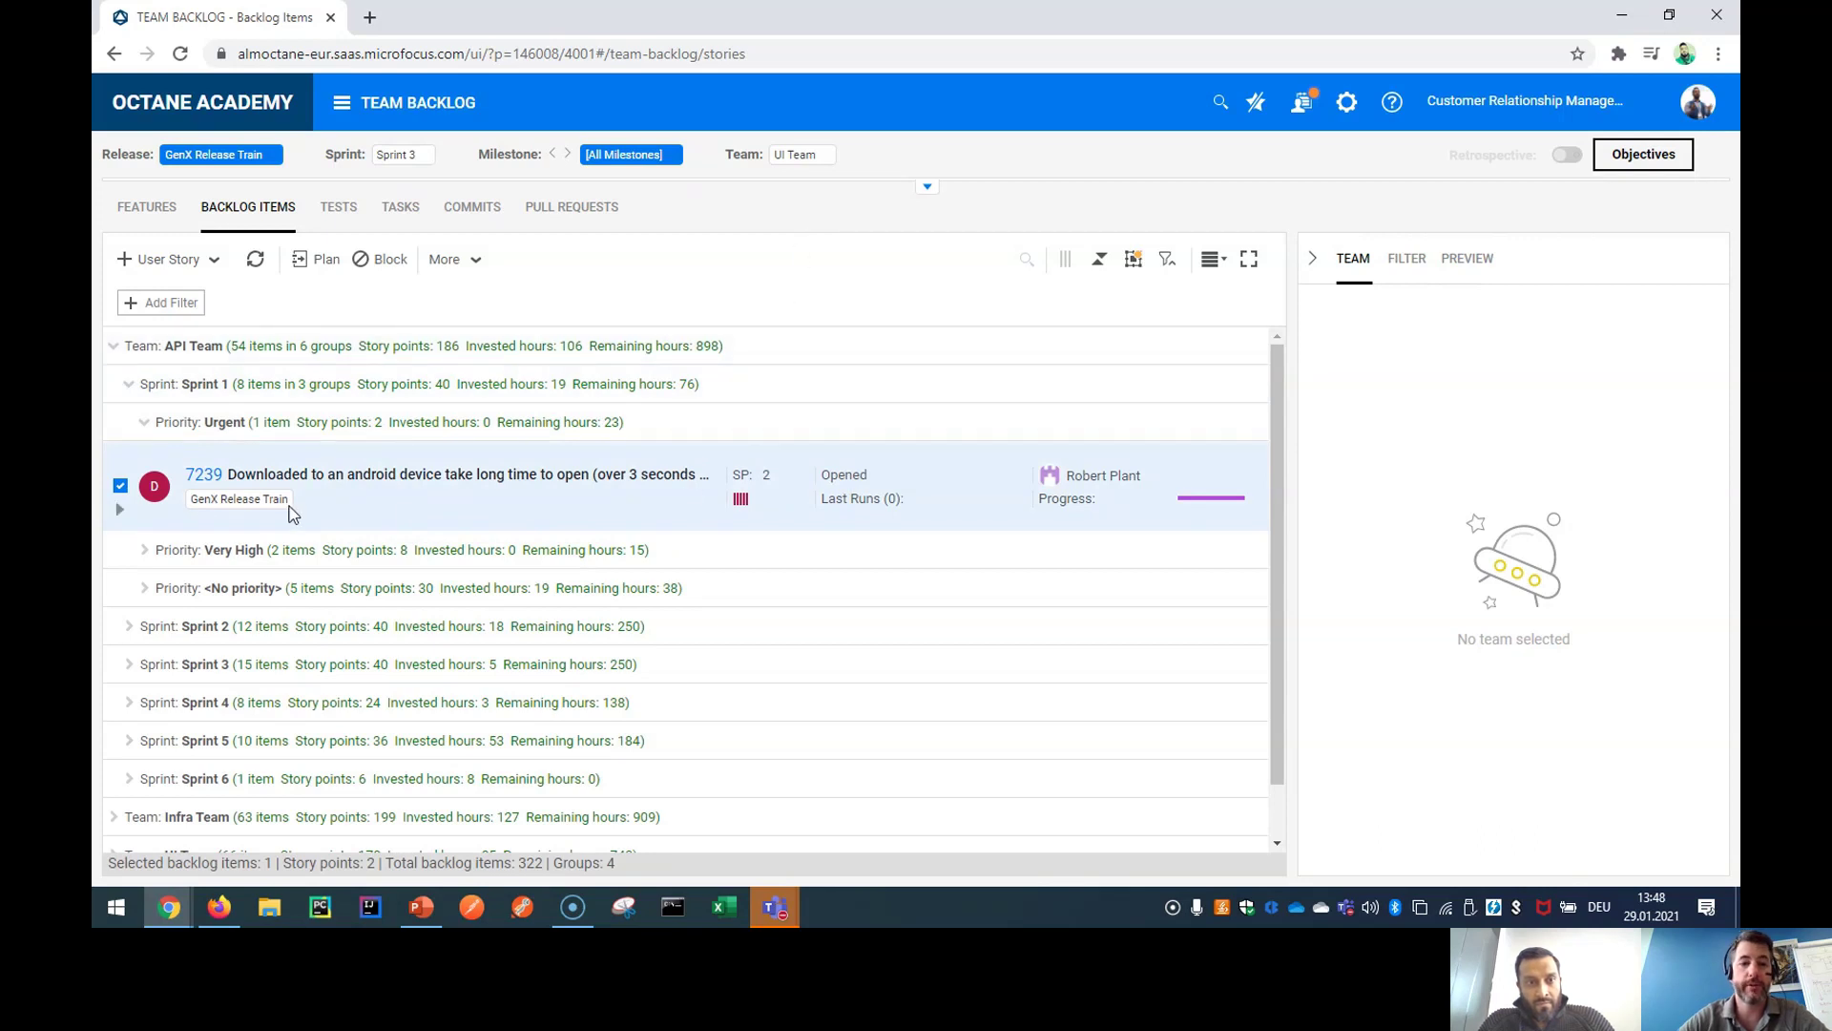
mouse_move(320, 506)
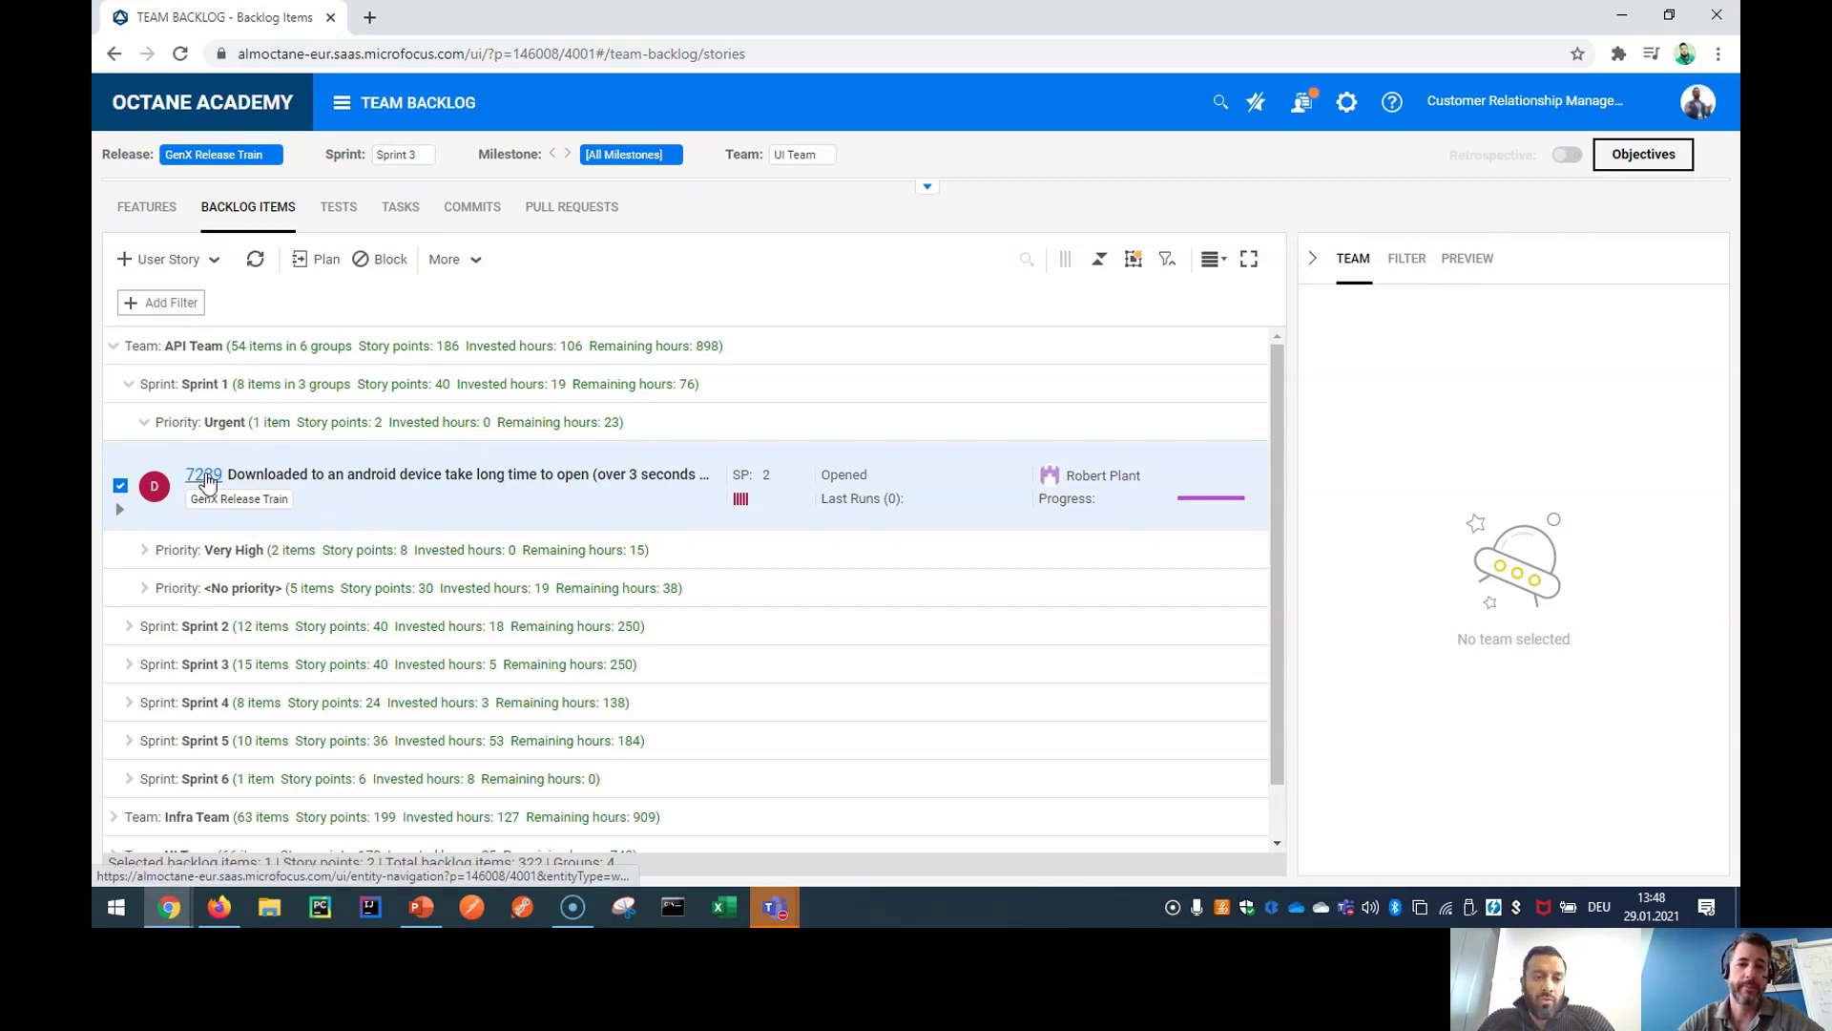
click(205, 474)
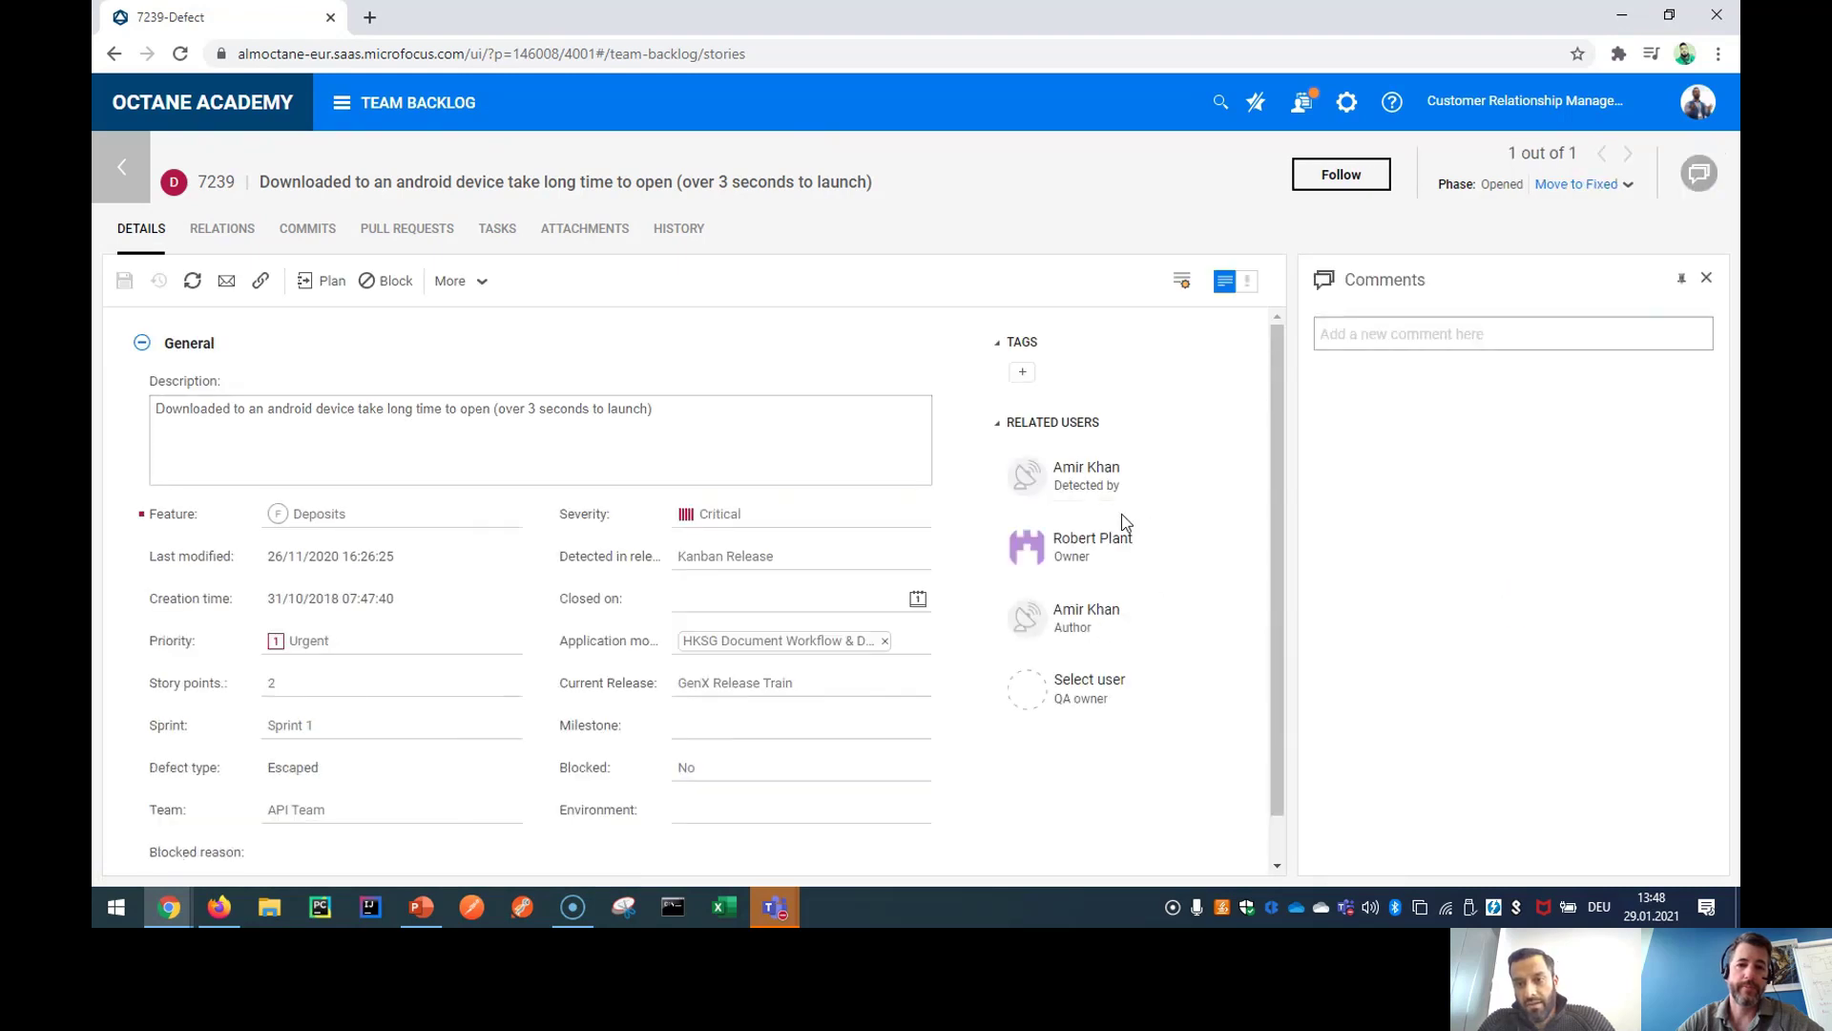
click(1099, 559)
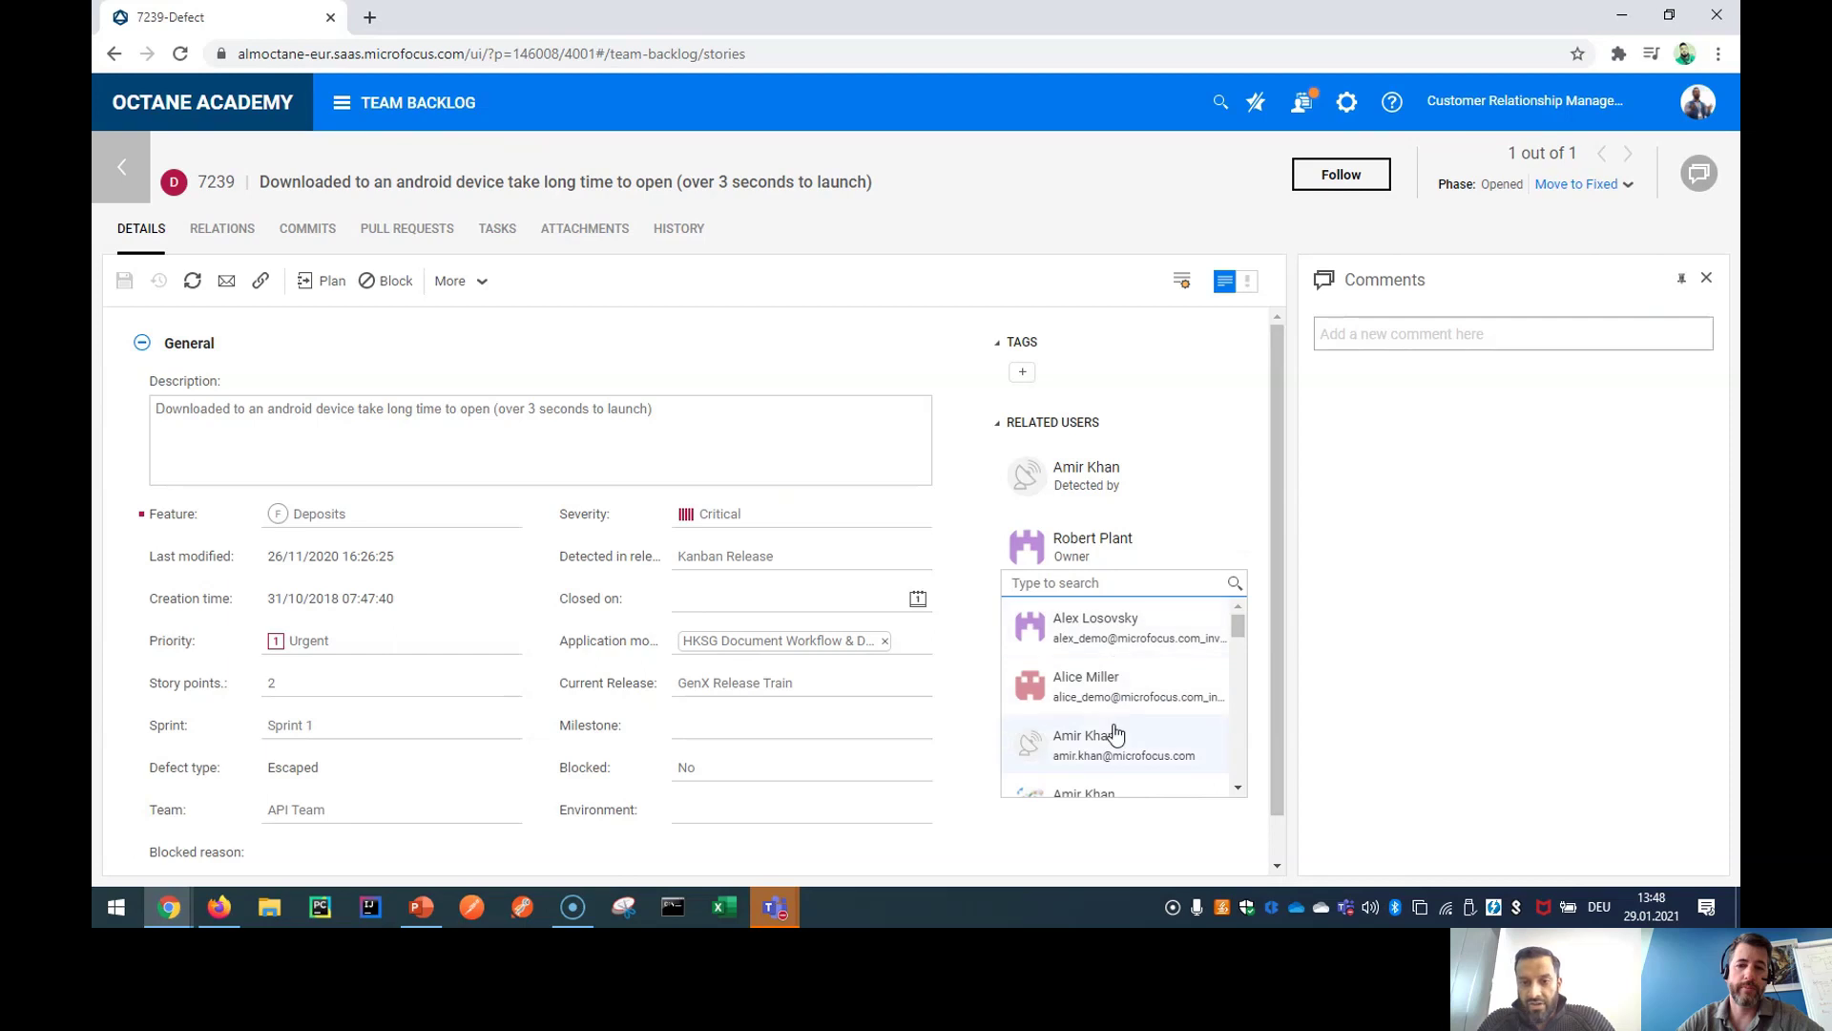
click(1095, 695)
click(125, 281)
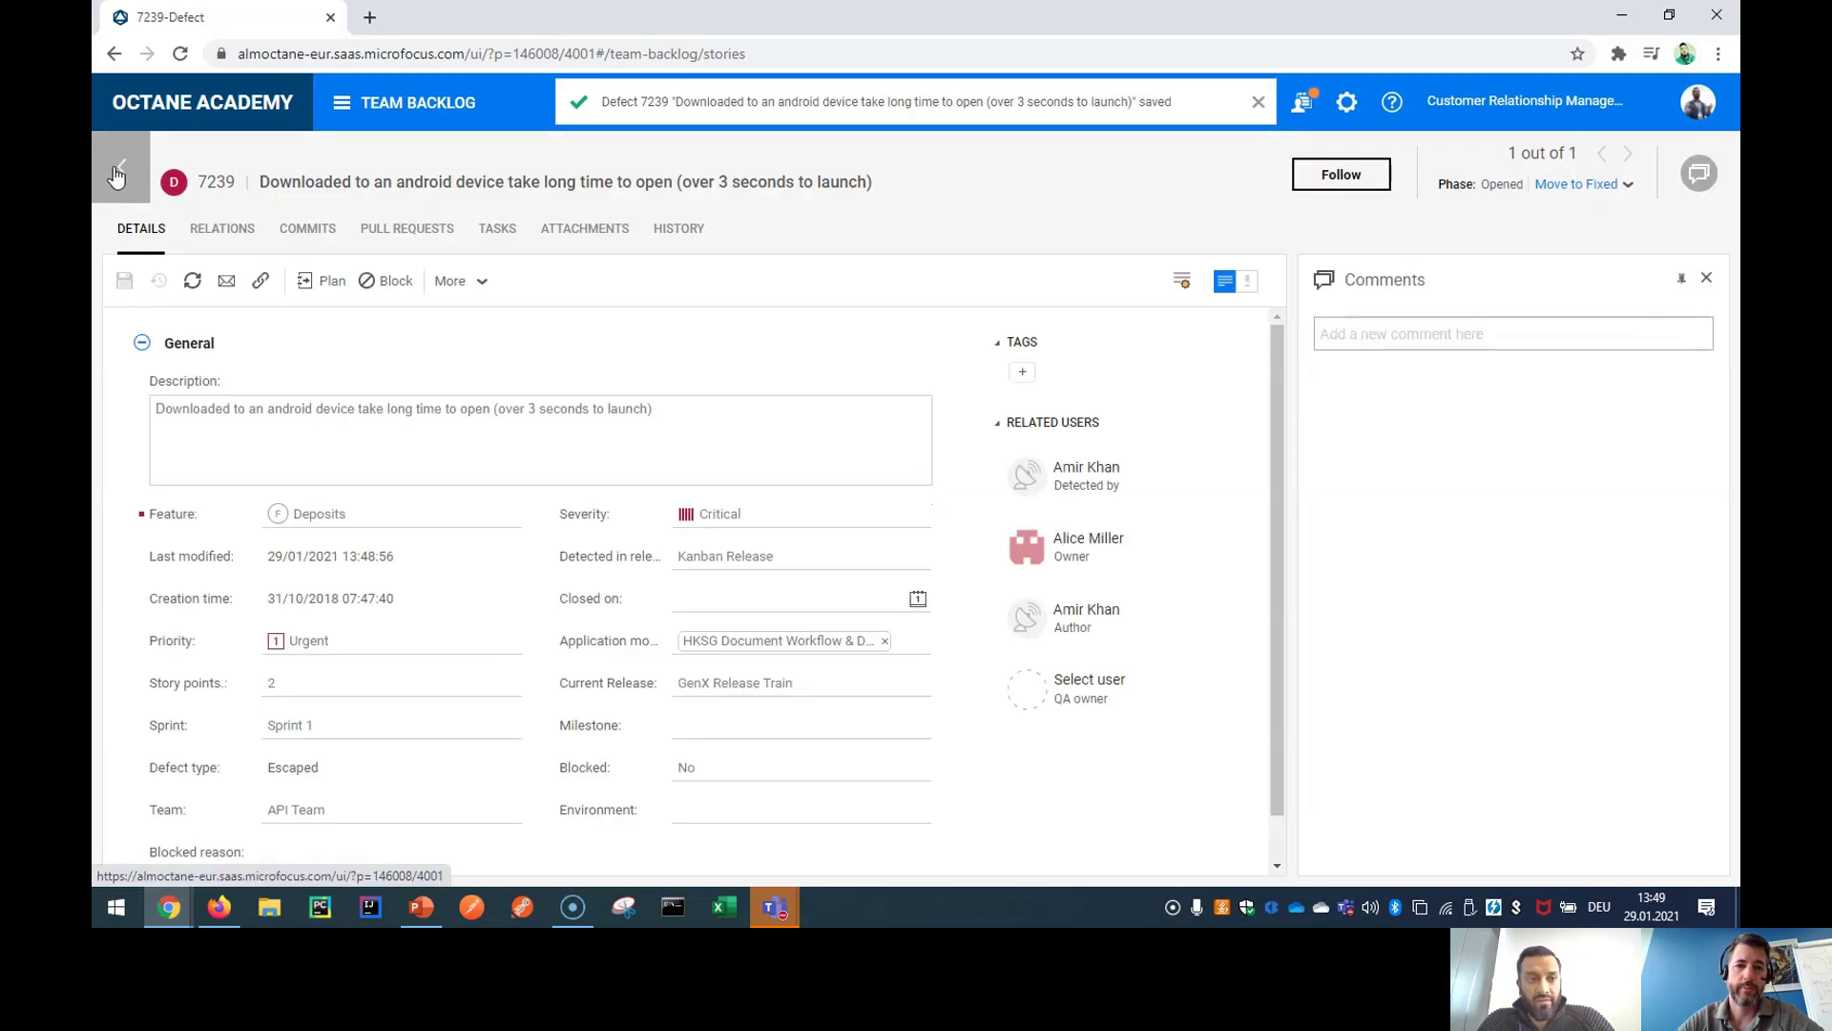
click(120, 164)
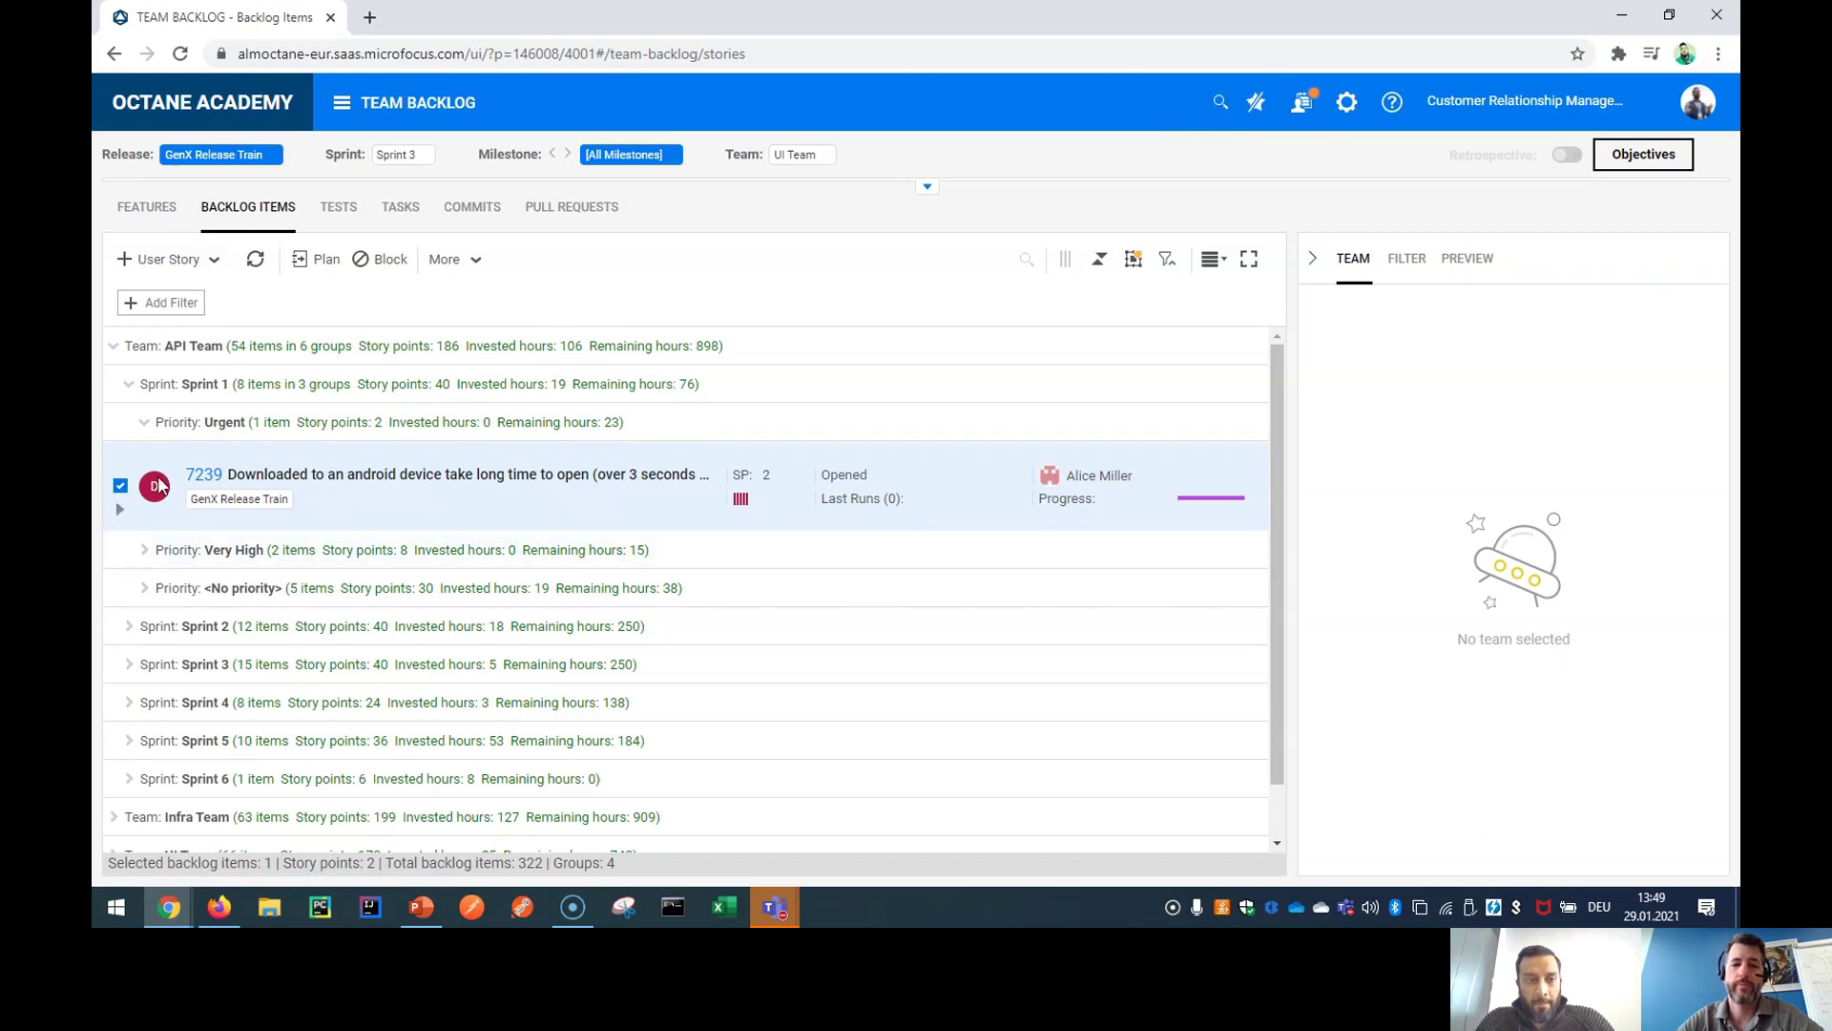
- Clear all grouping fields so the backlog items show as a flat list
click(1133, 260)
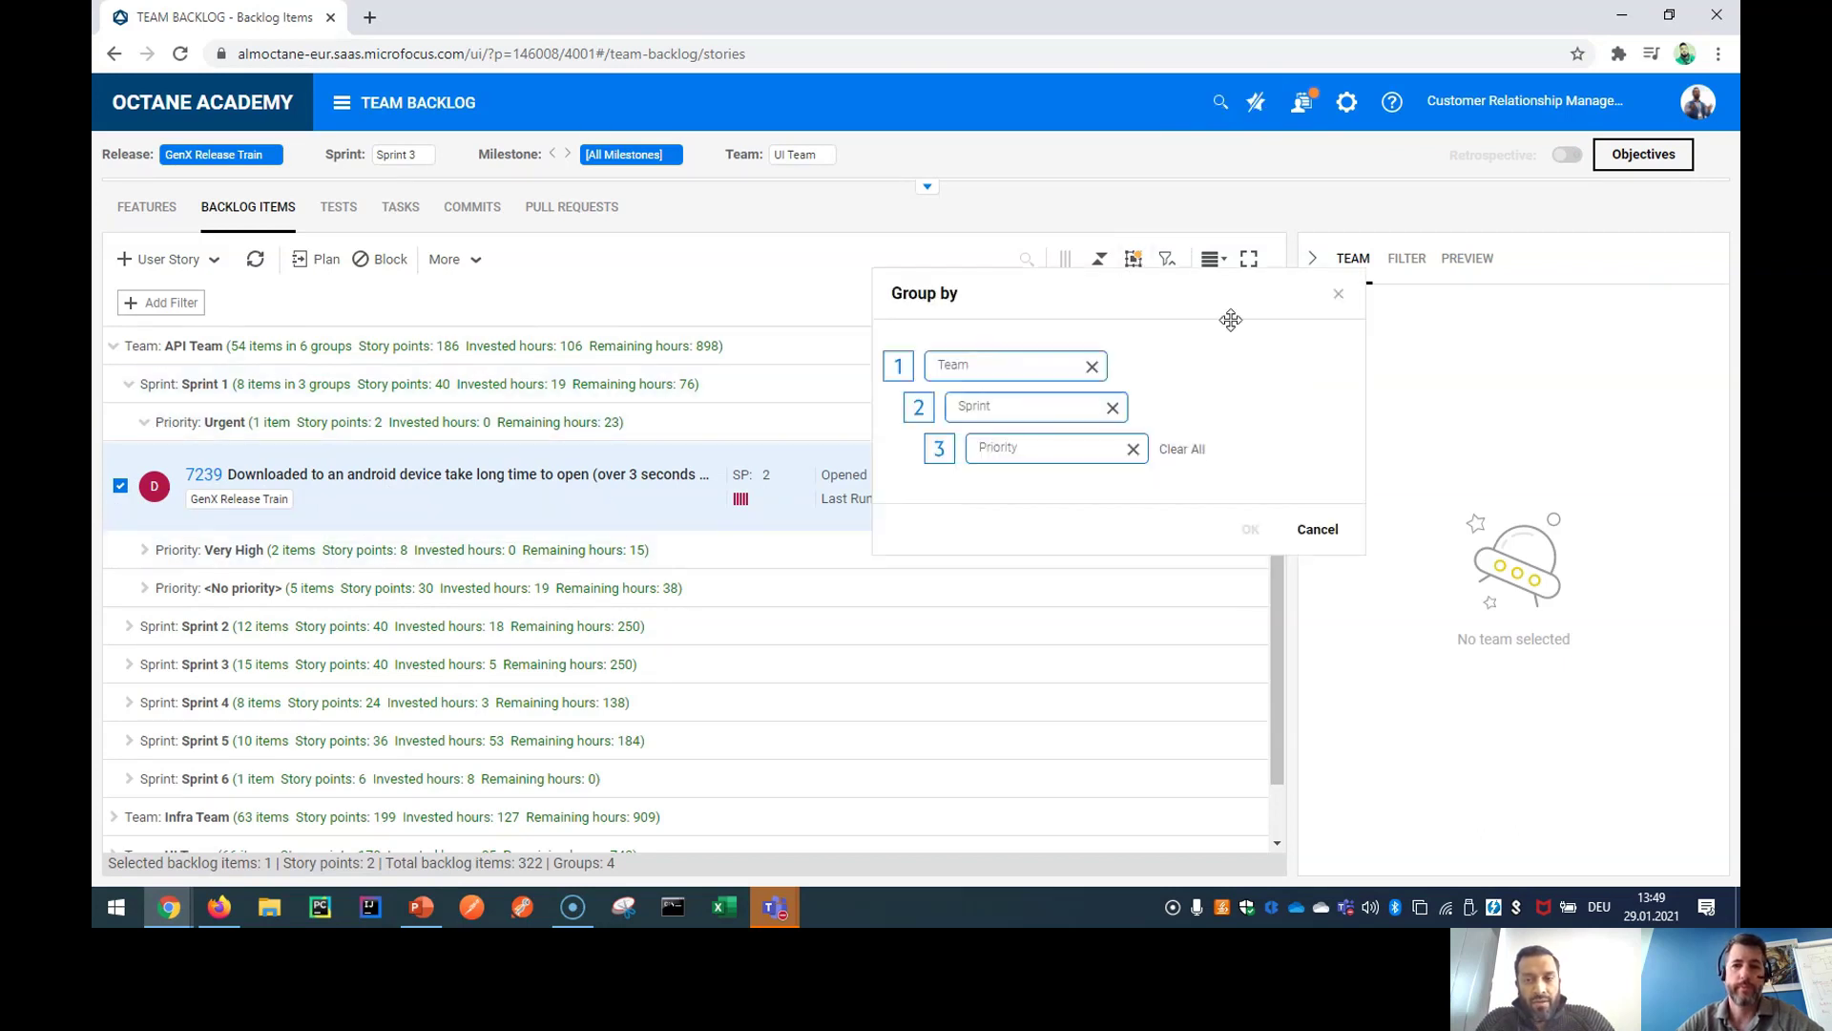
click(1199, 460)
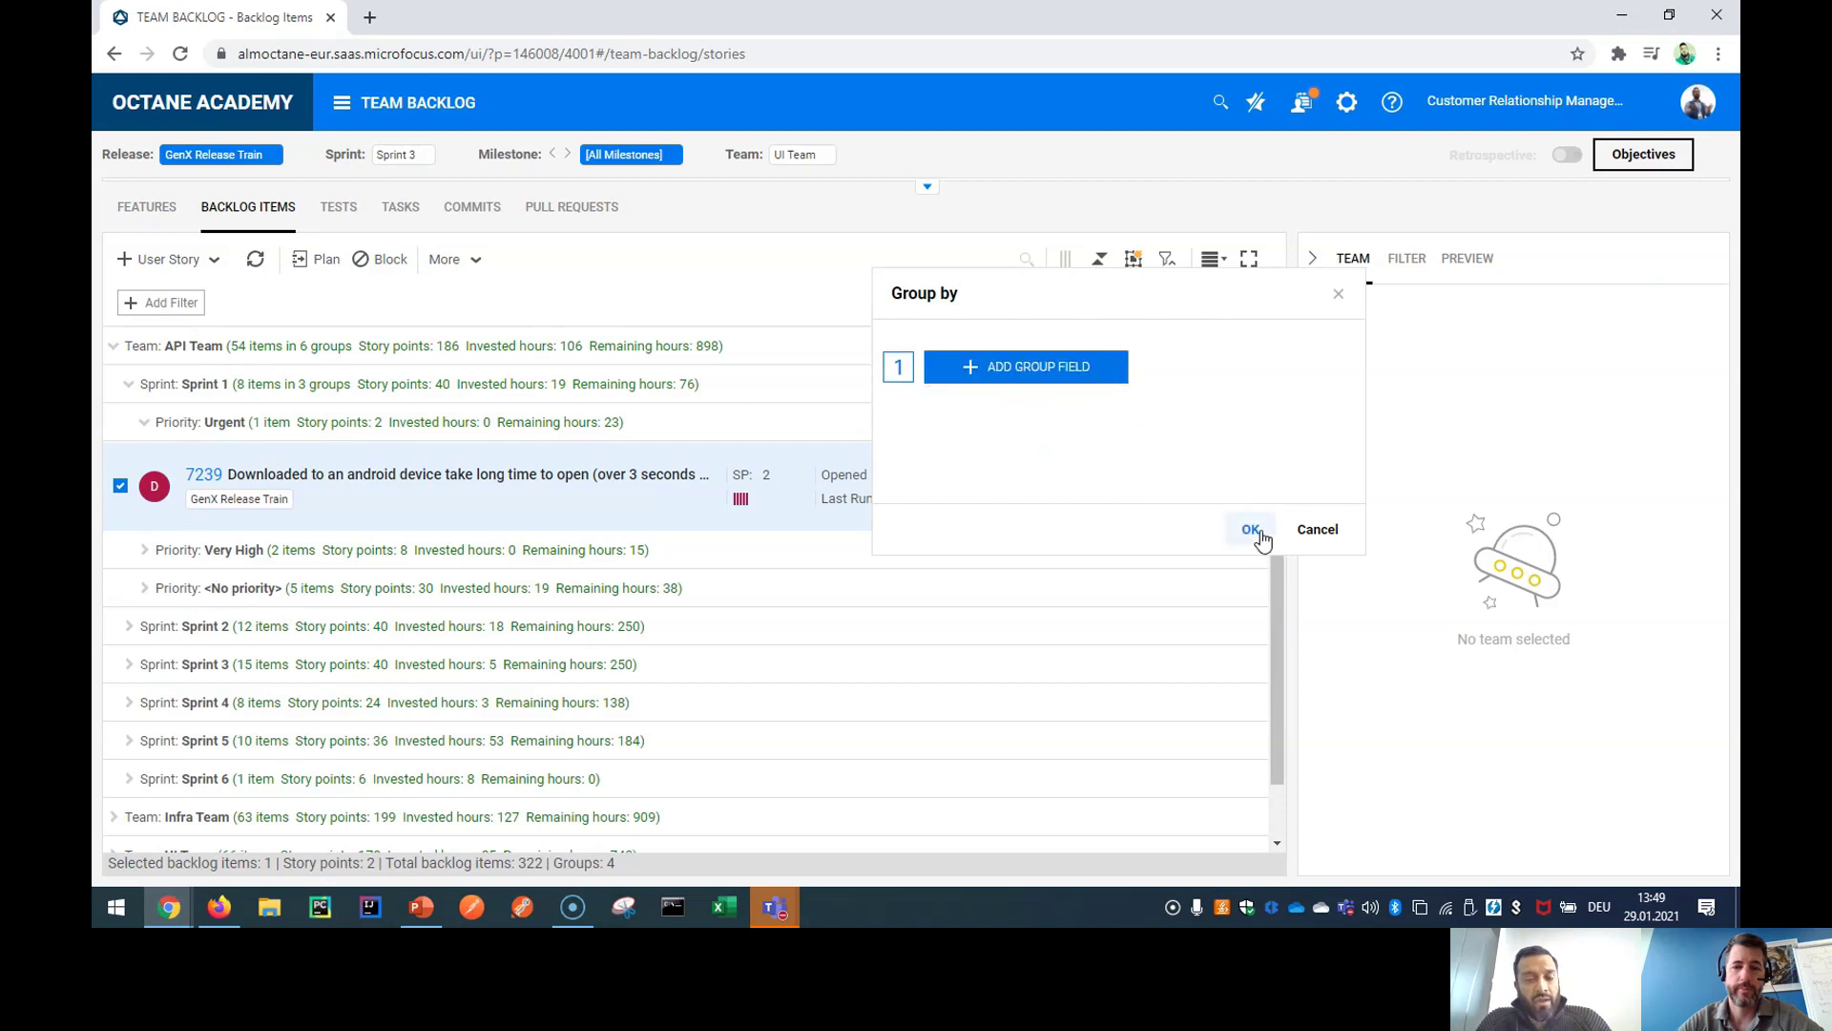
click(1249, 530)
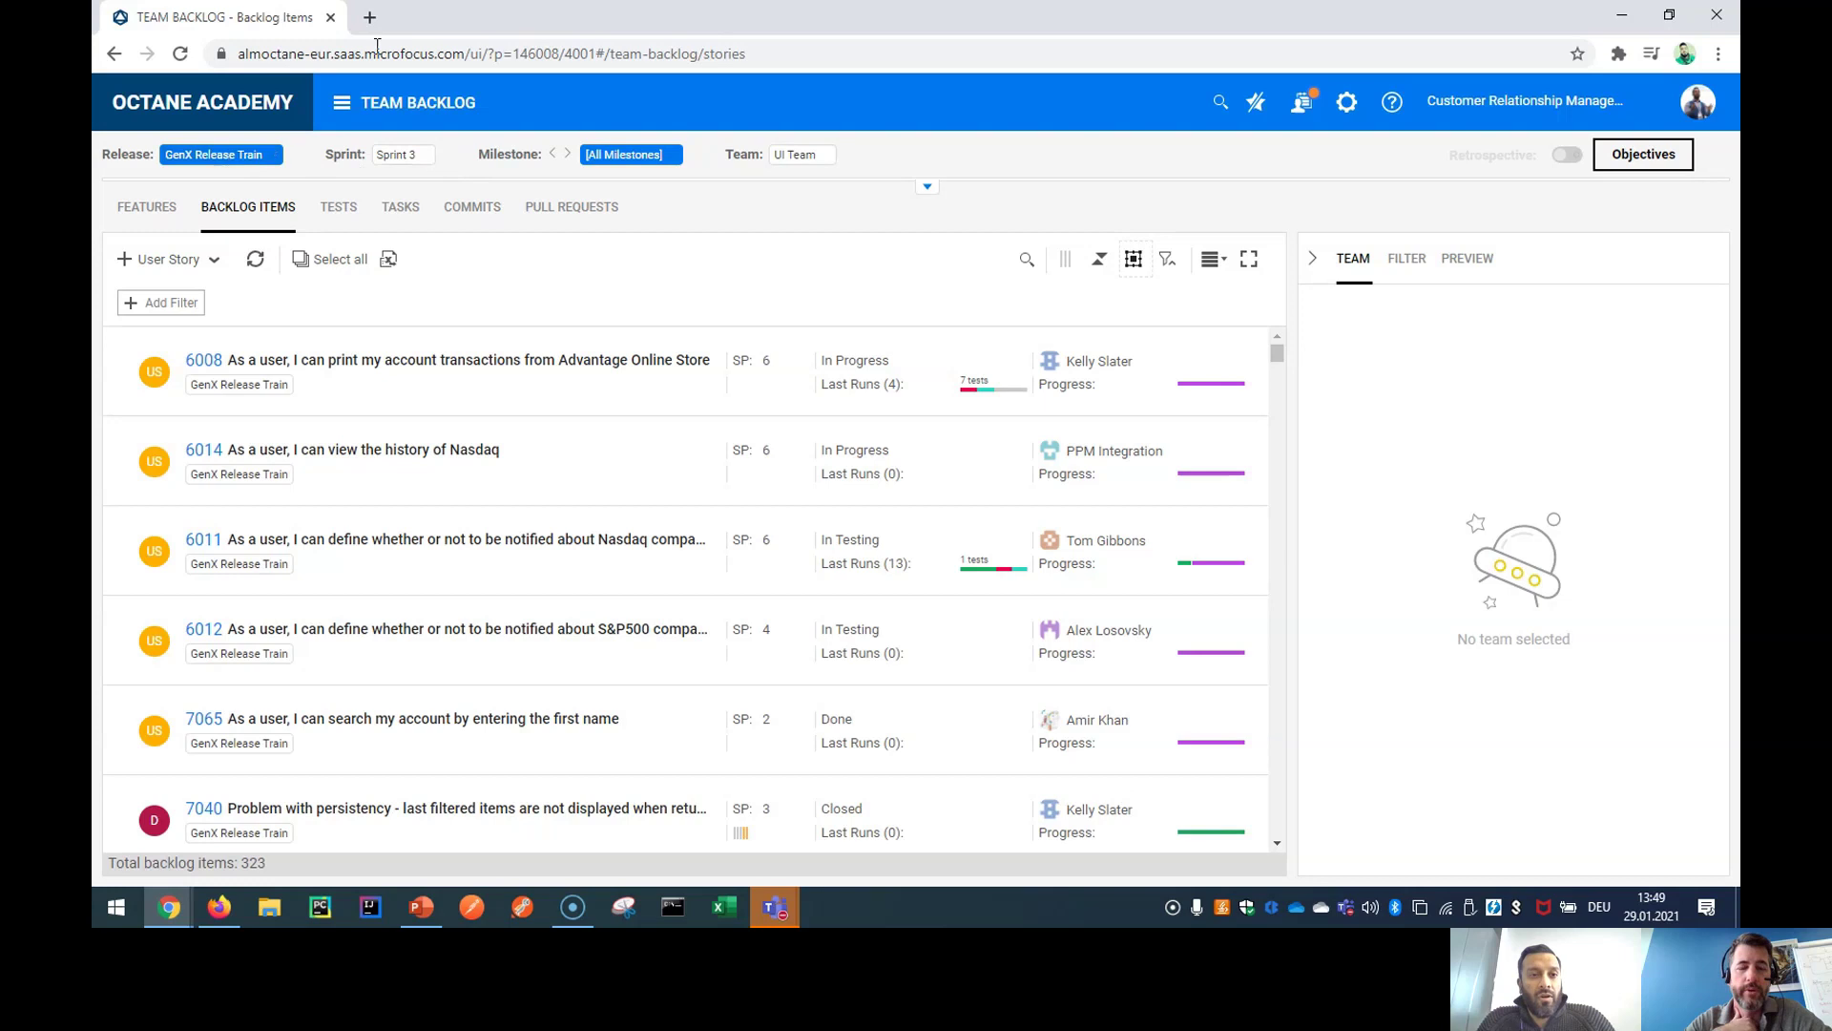
- Filter the backlog items to Sprint 1 (Current) and the API Team
click(449, 157)
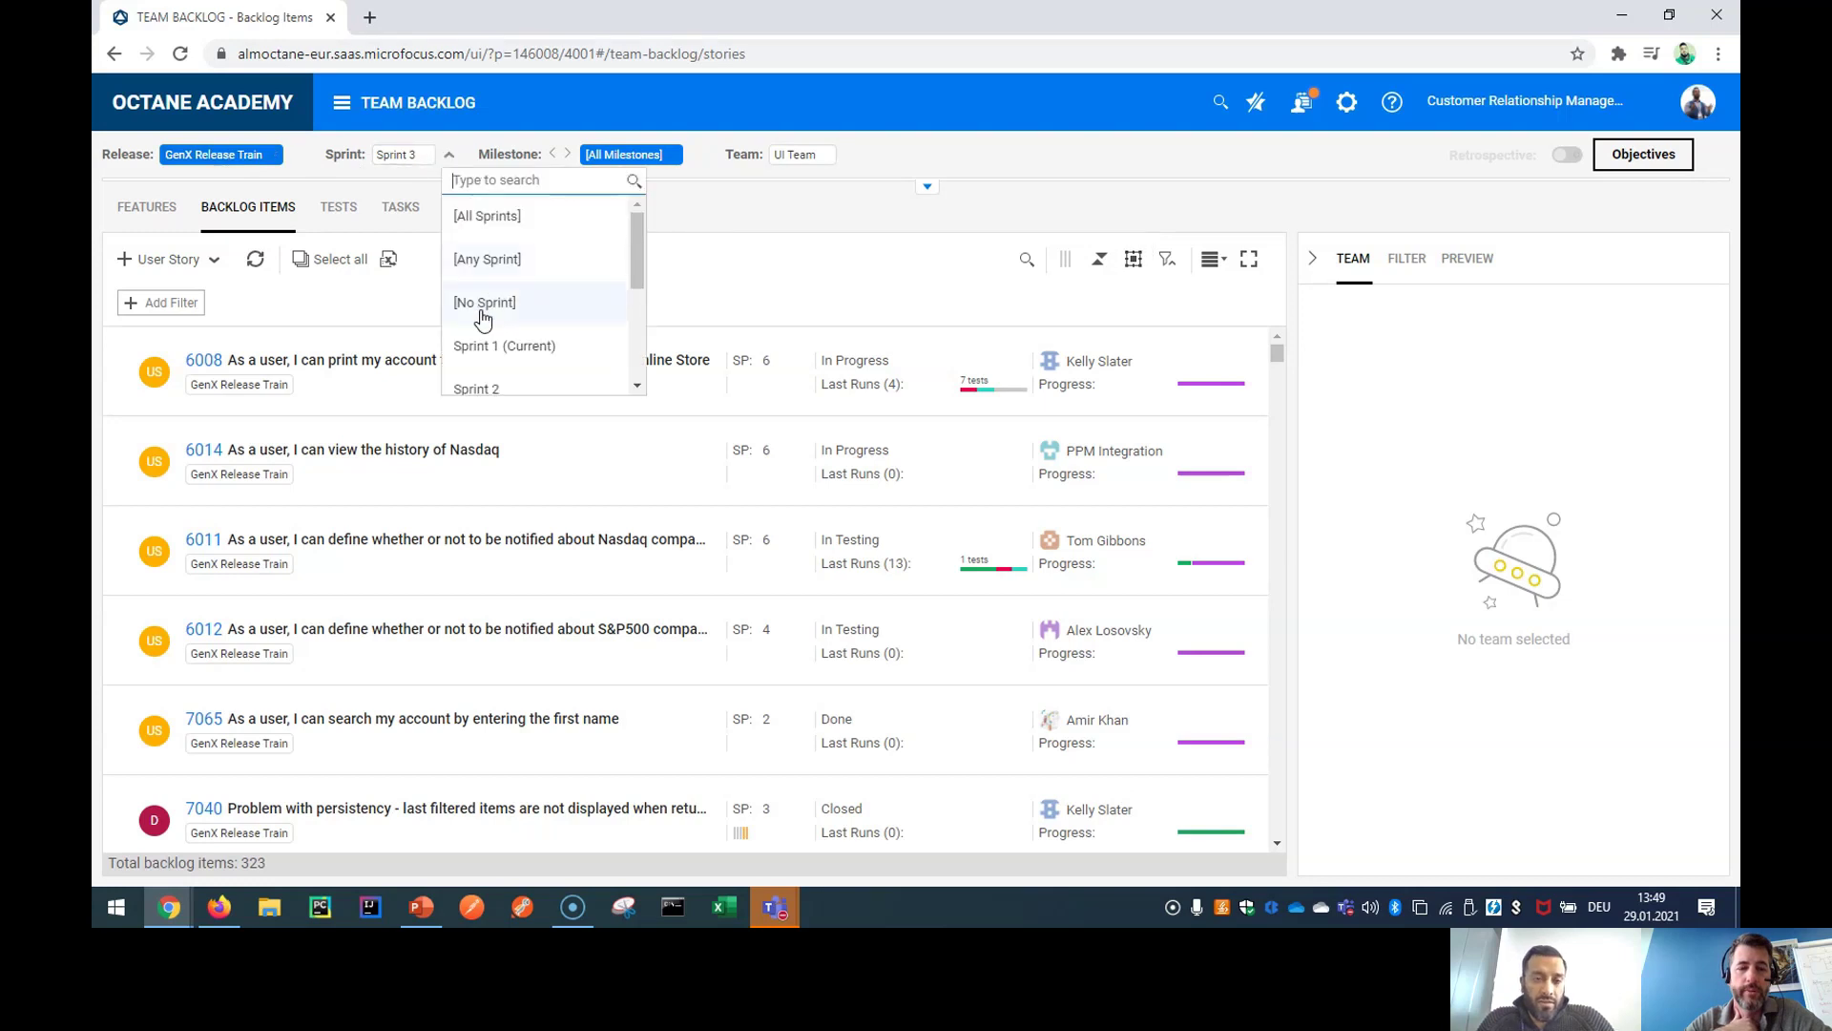
click(532, 353)
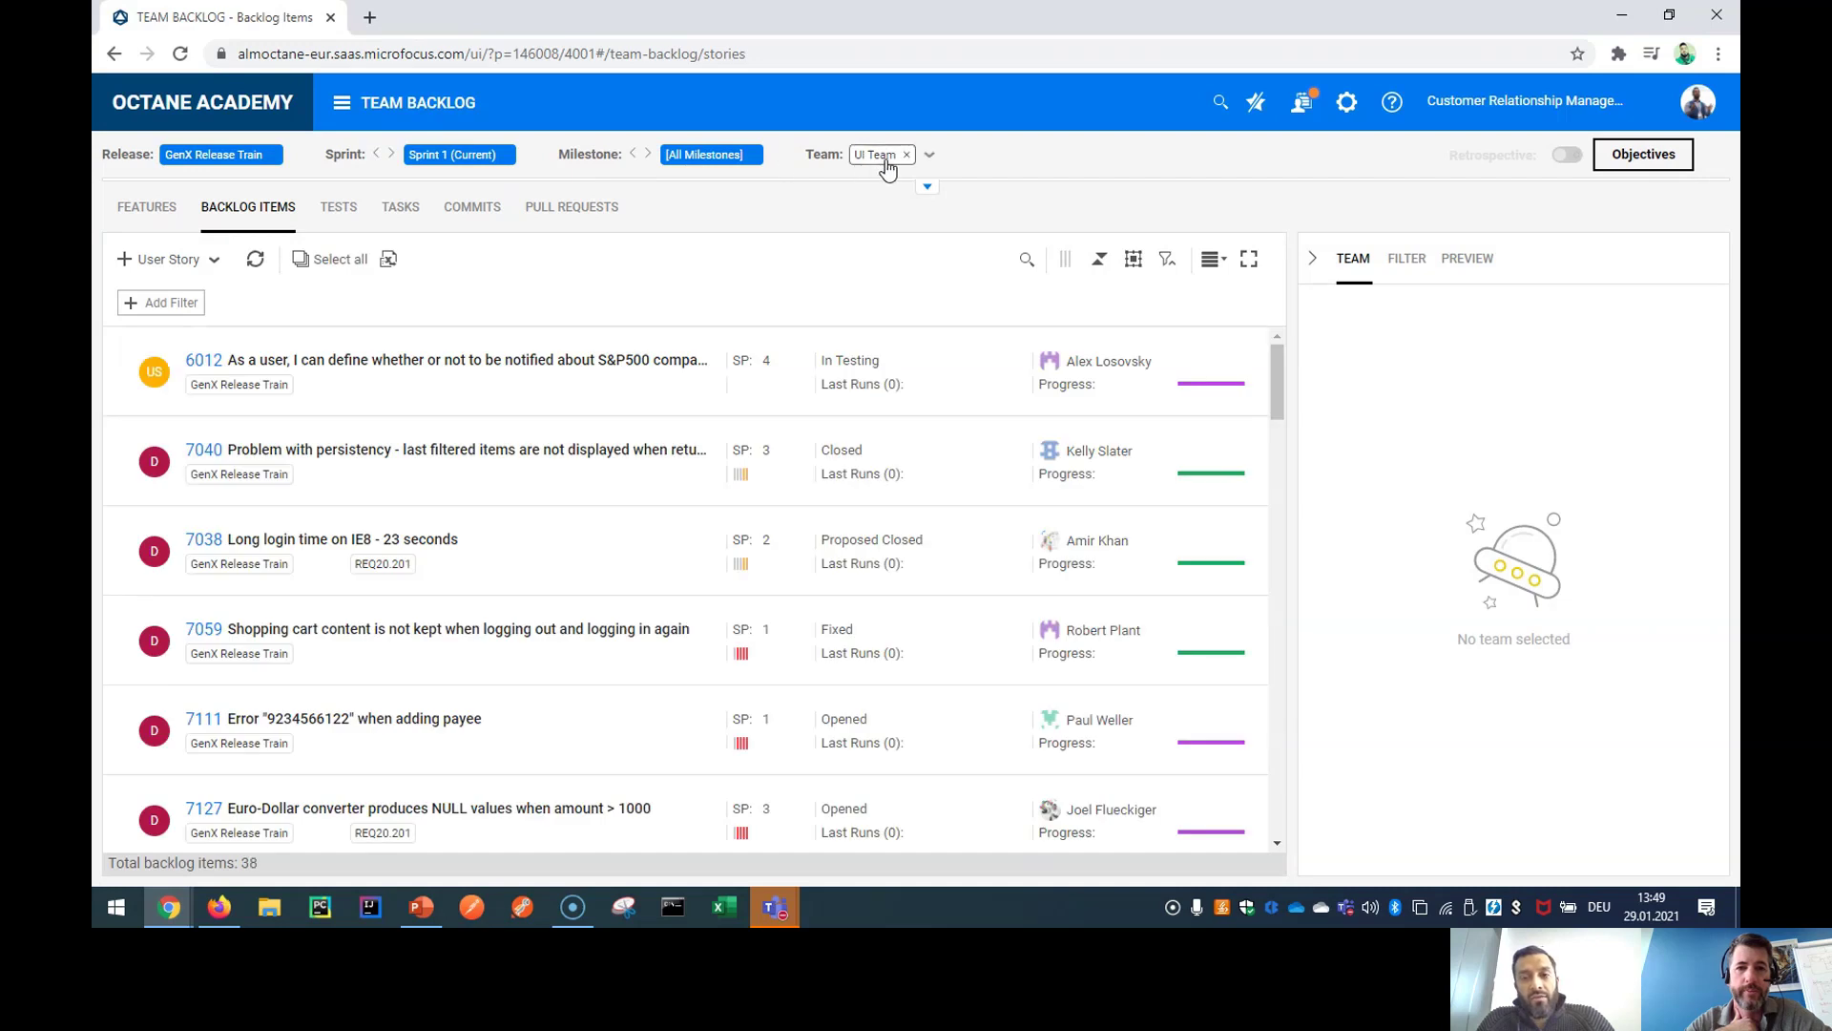
click(931, 156)
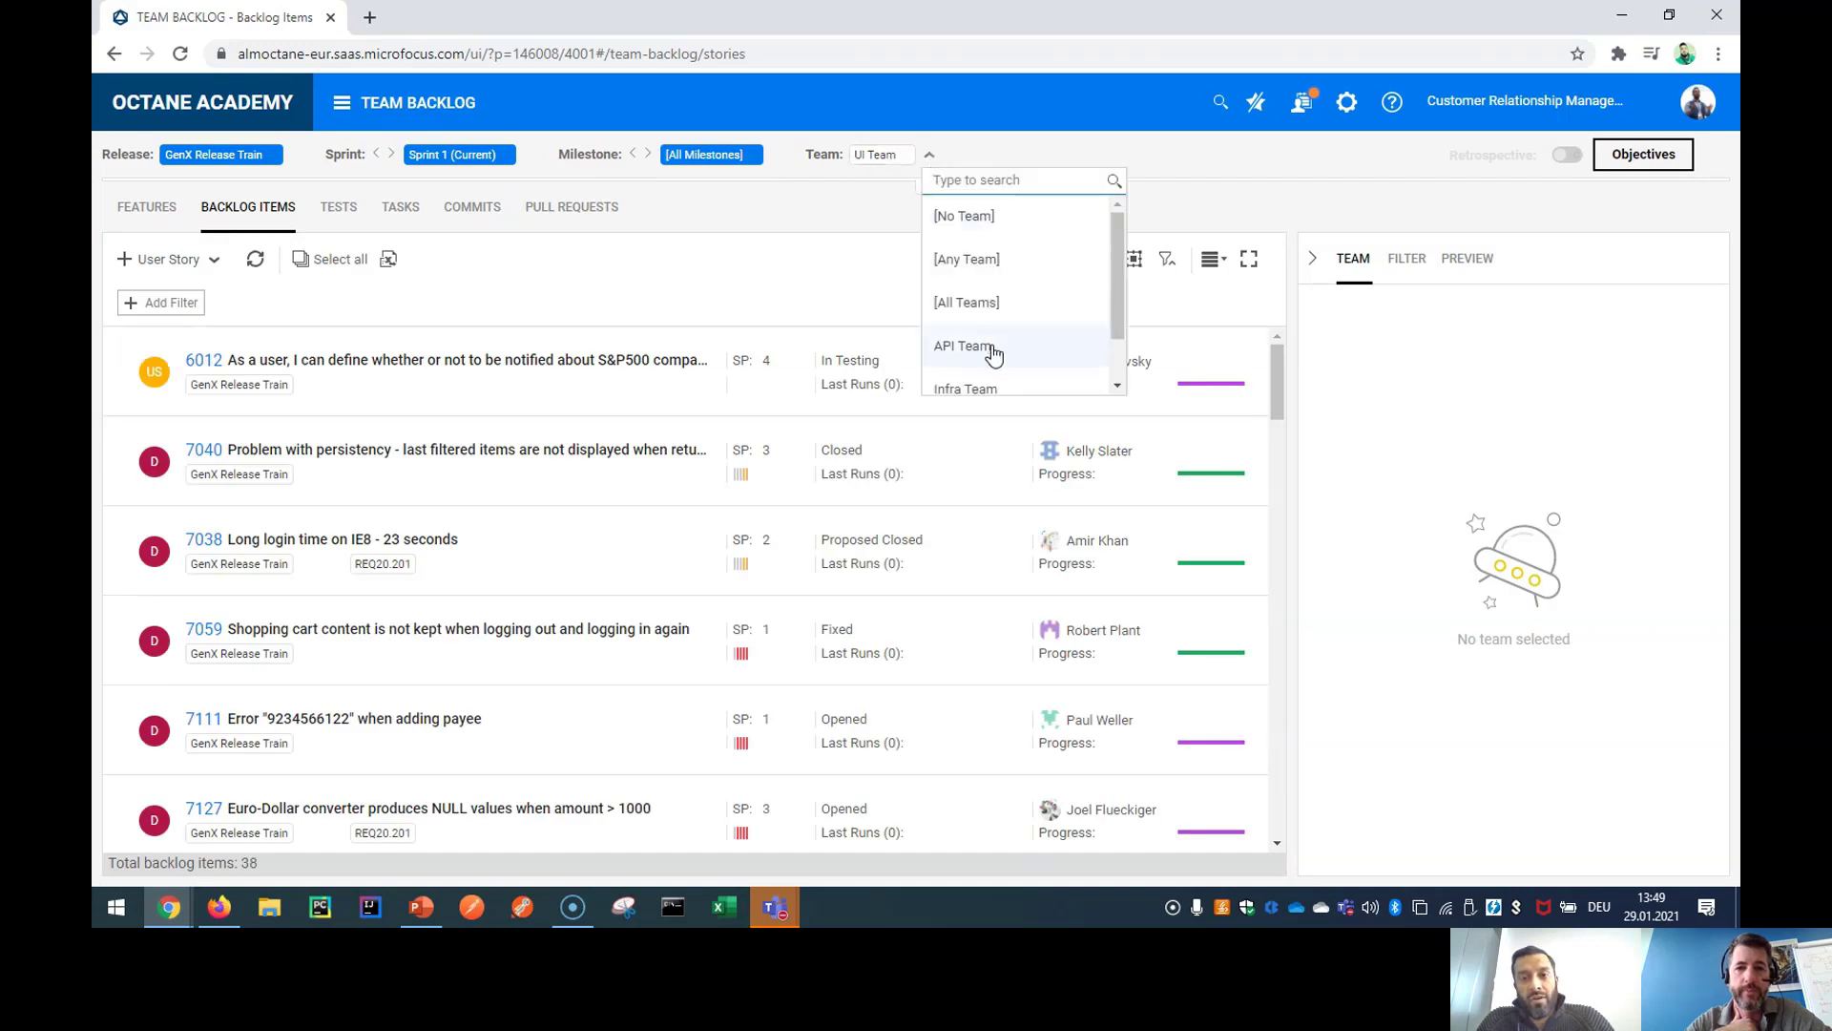
scroll(990, 348, down, 1)
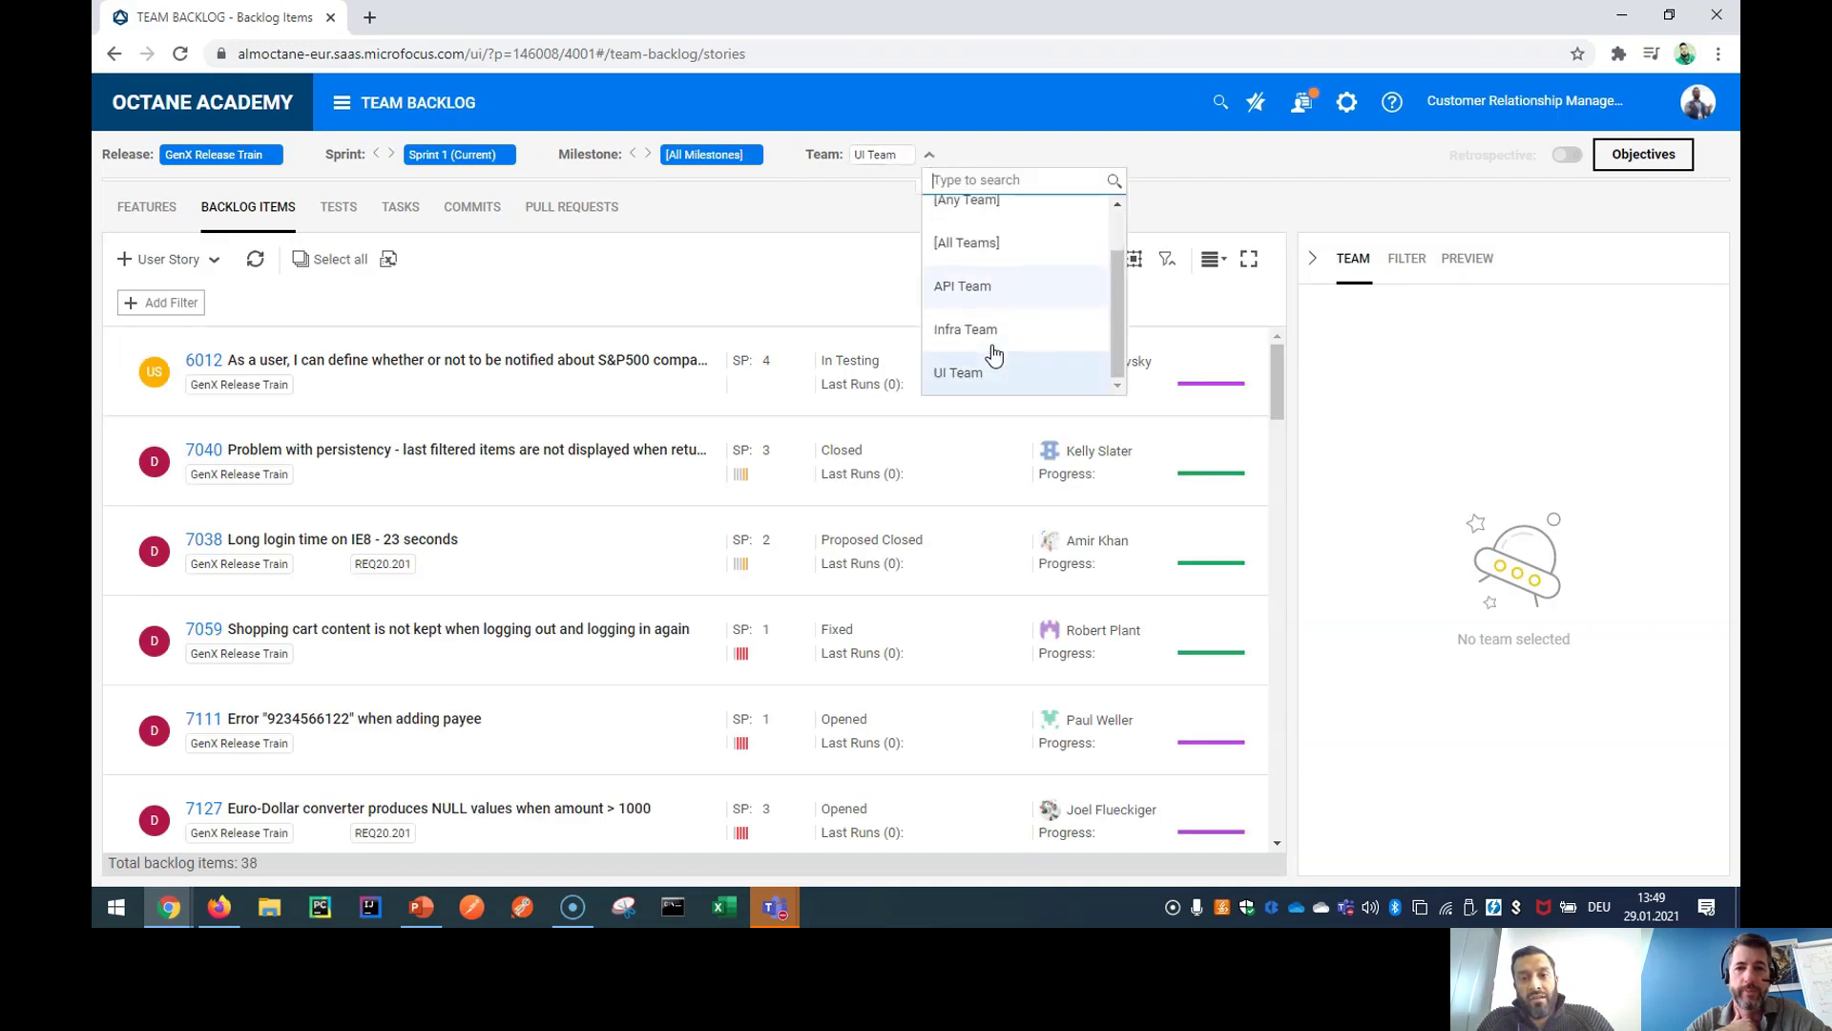
click(986, 287)
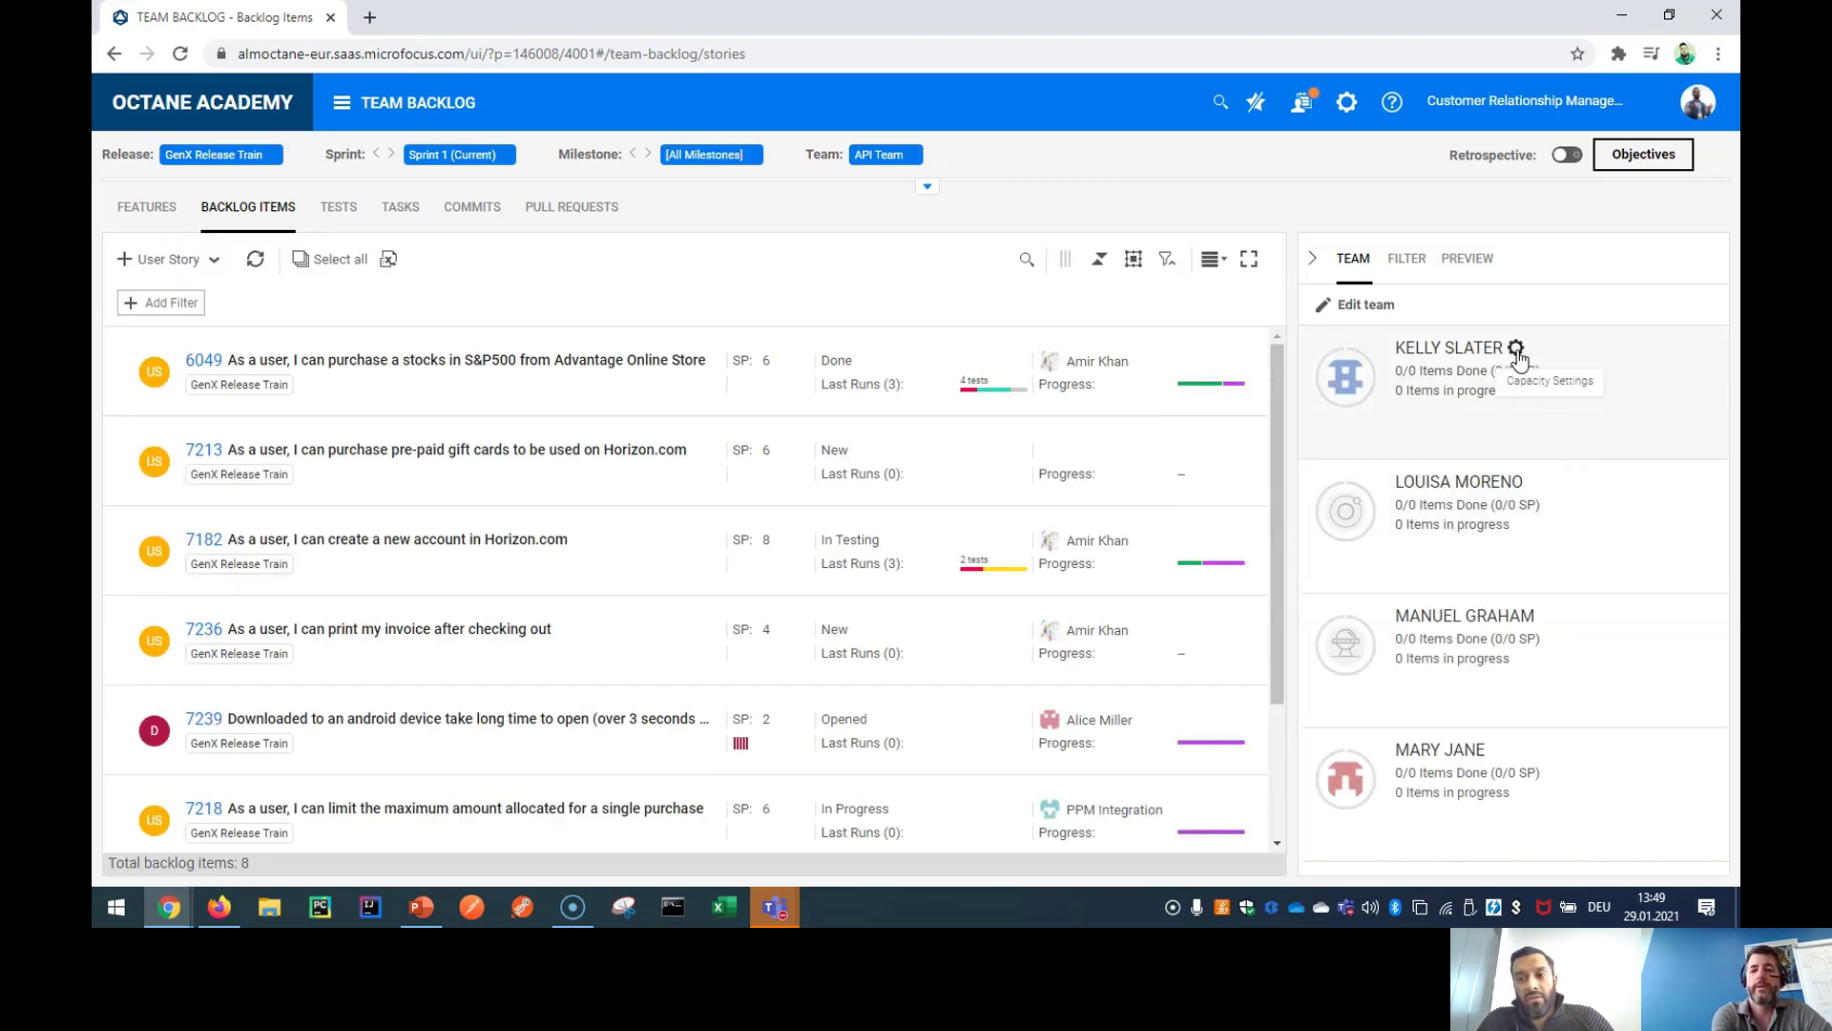
- View the first API Team member's capacity settings, close them, and return to the home page
click(1516, 349)
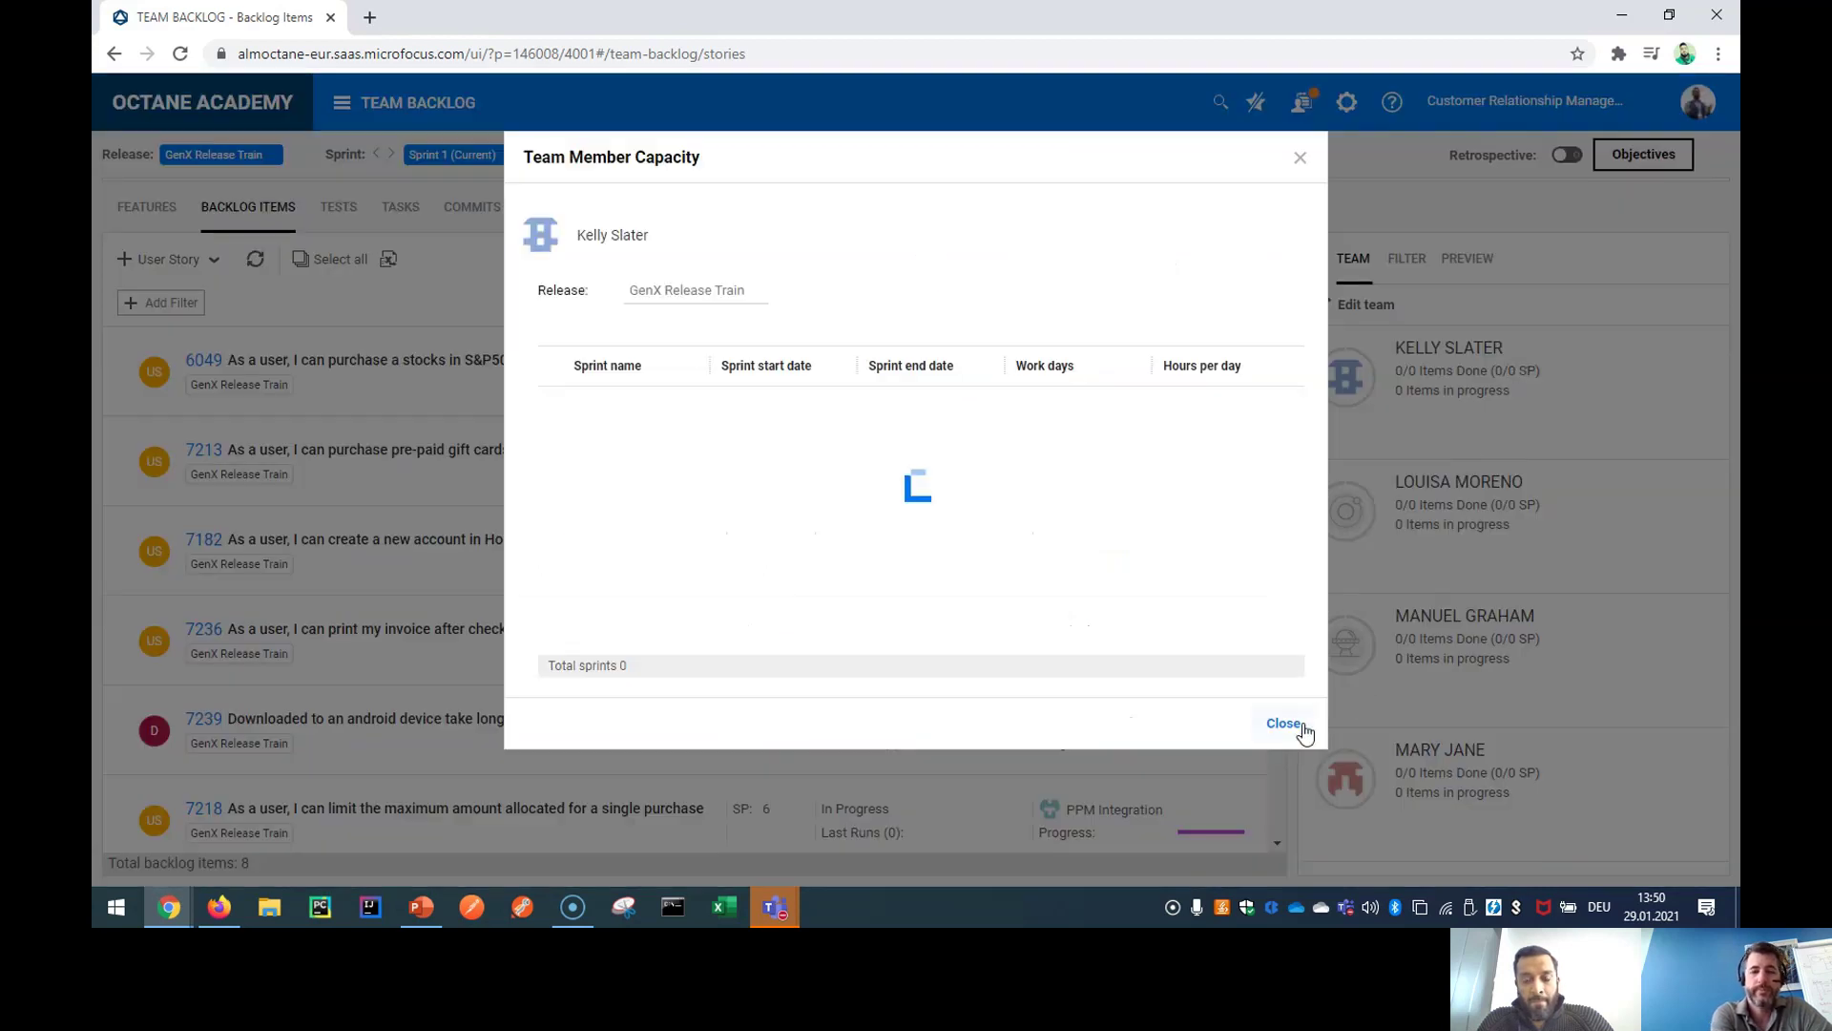
click(1284, 723)
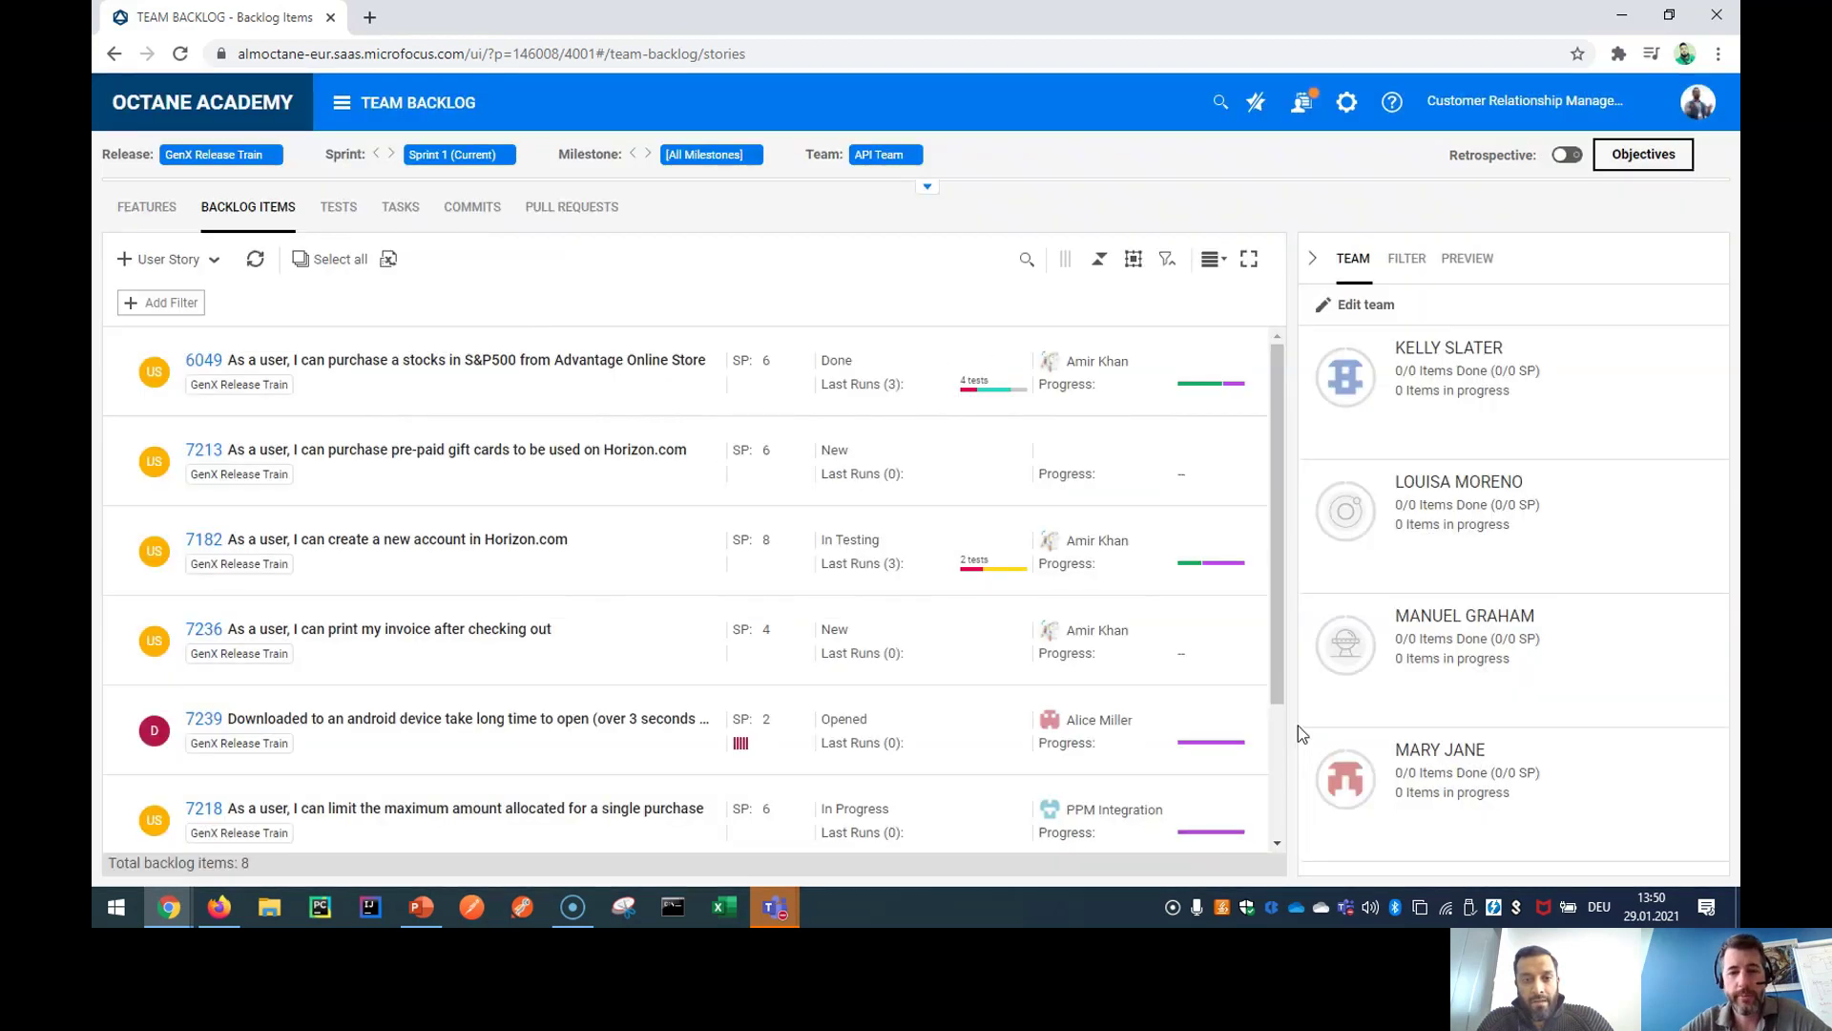
click(200, 122)
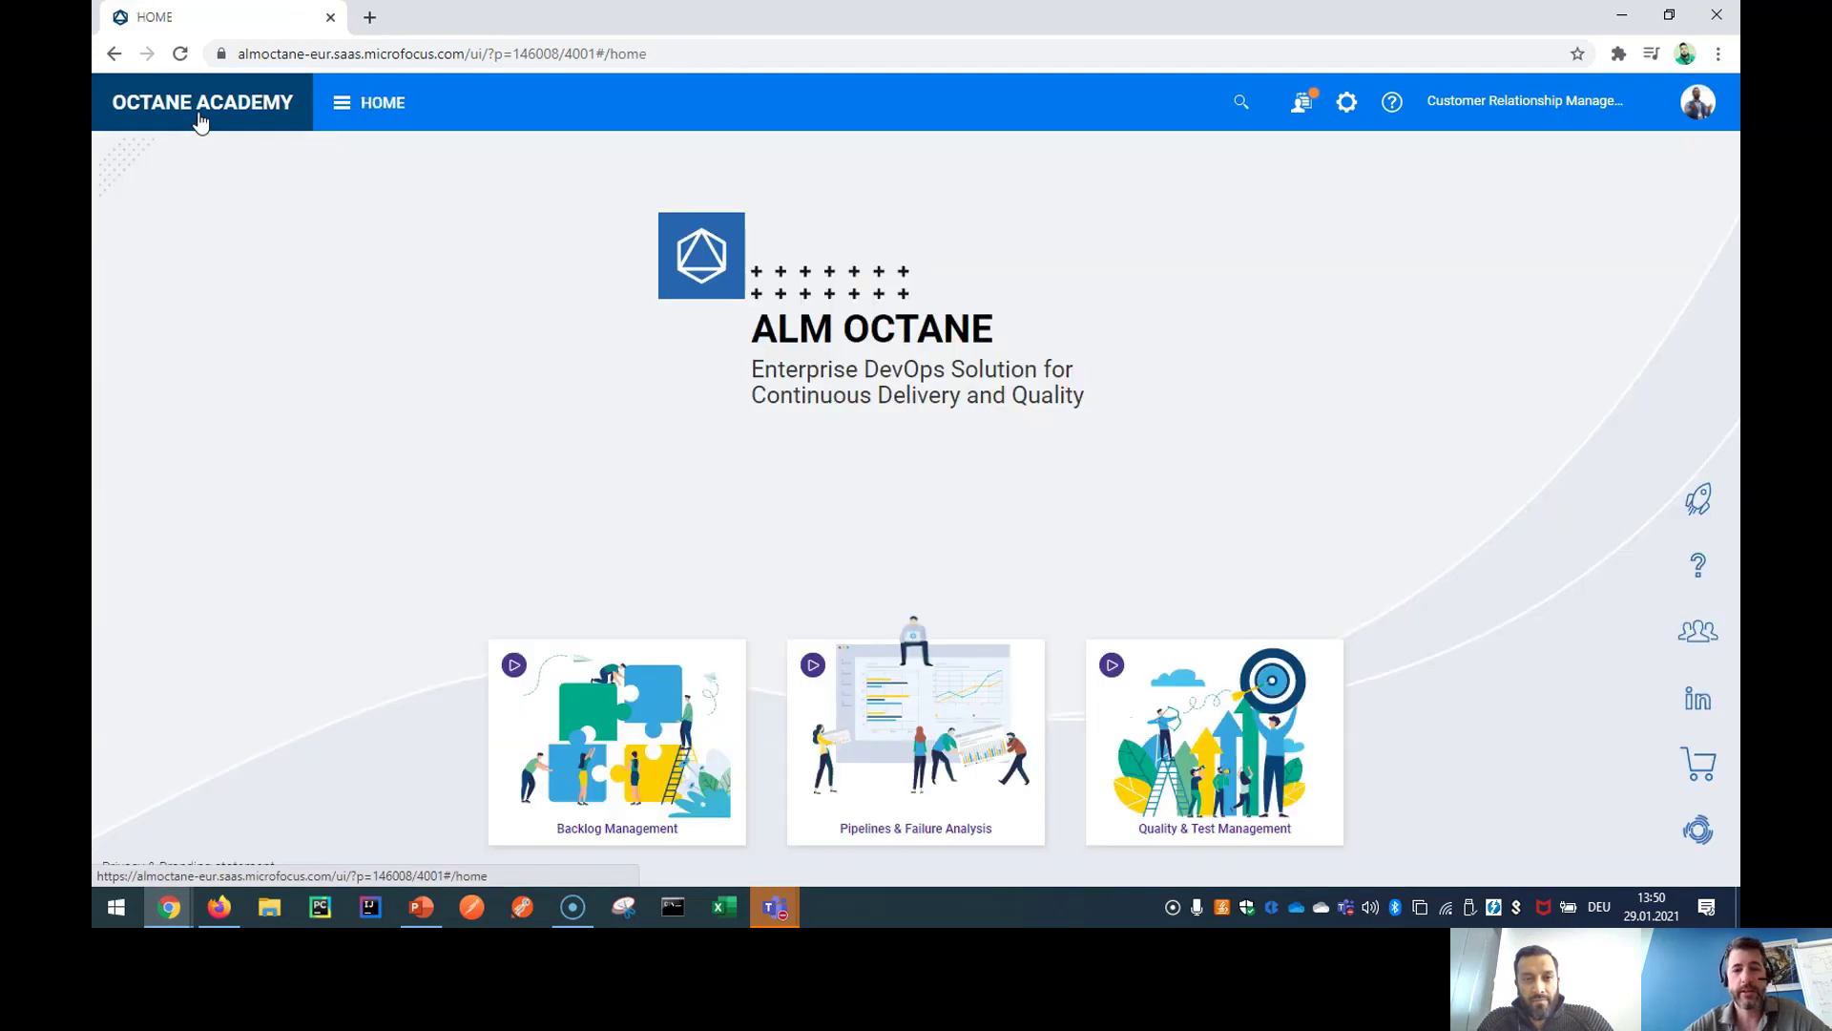